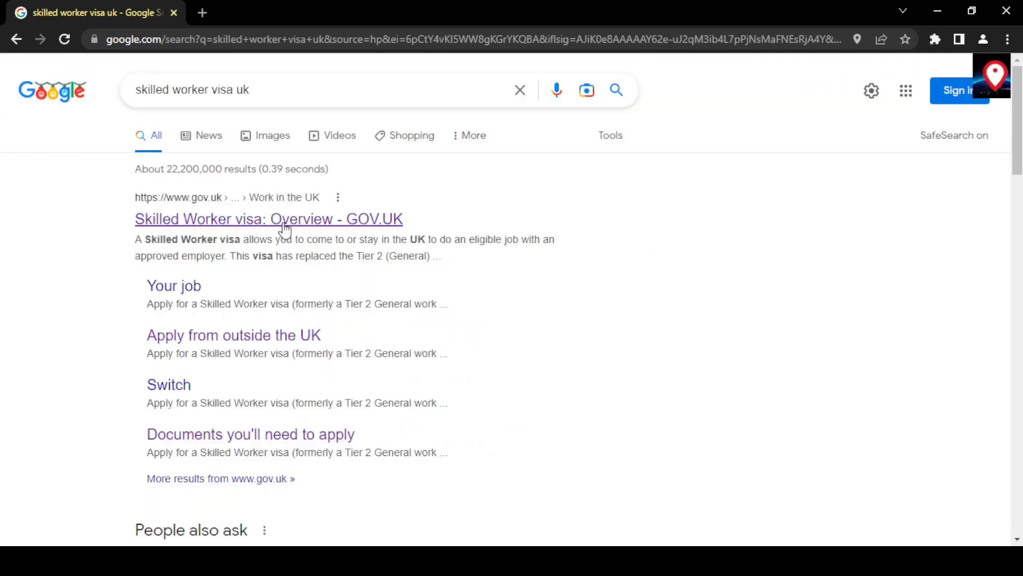
Open the Skilled Worker visa overview page from the GOV.UK results.
left_click(284, 219)
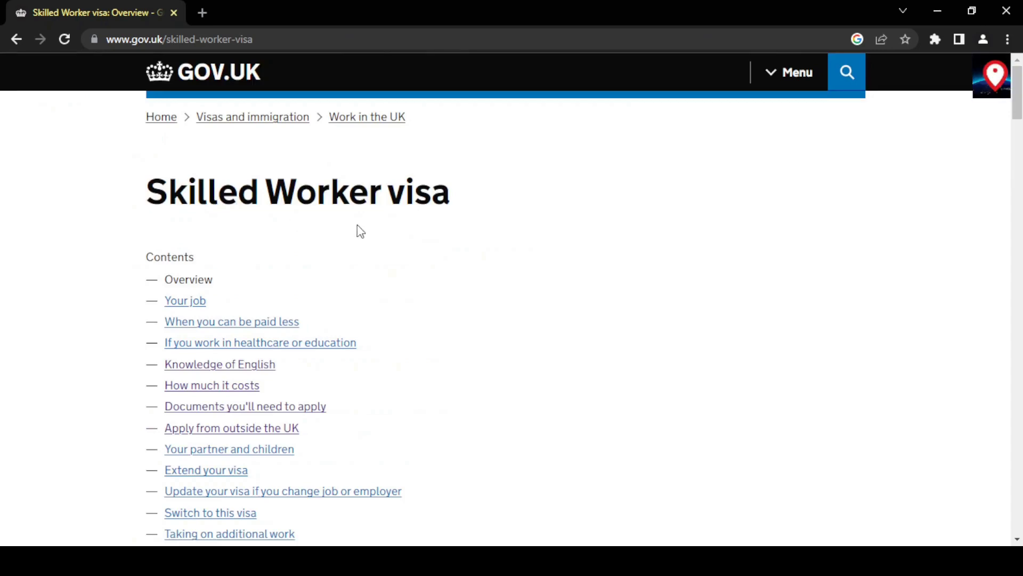
scroll(391, 288, "down", 2)
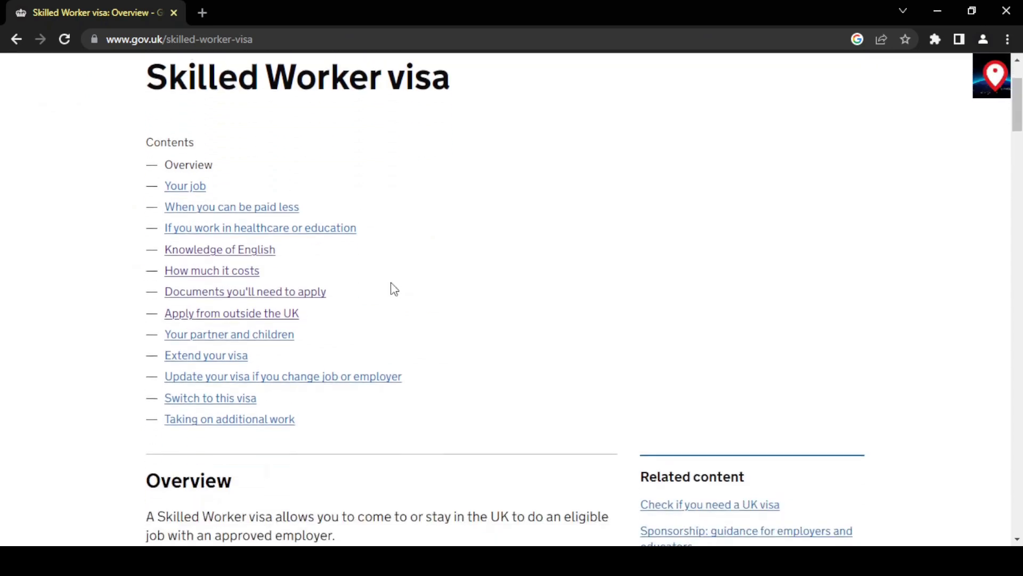
scroll(394, 289, "down", 17)
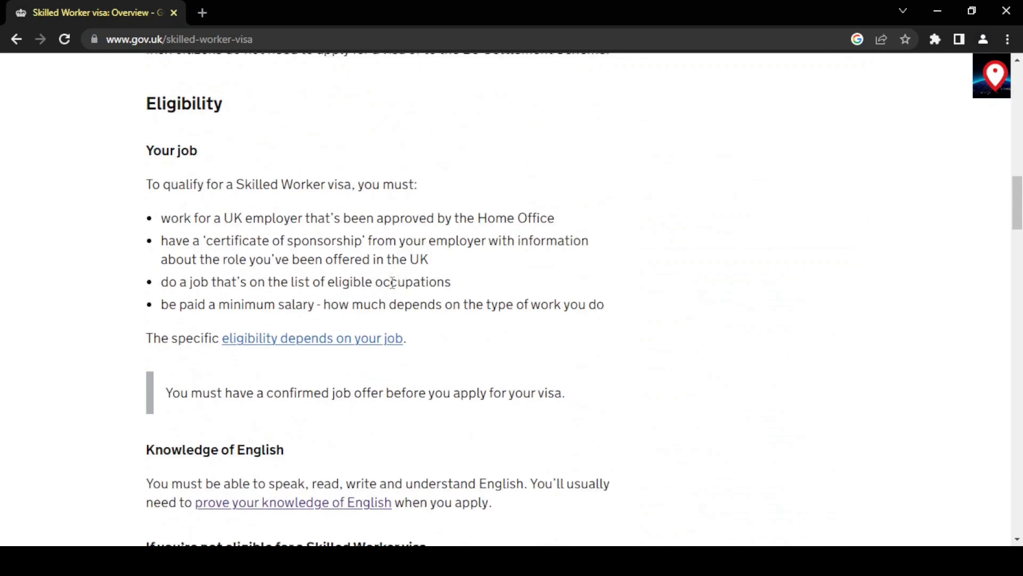
scroll(393, 287, "down", 13)
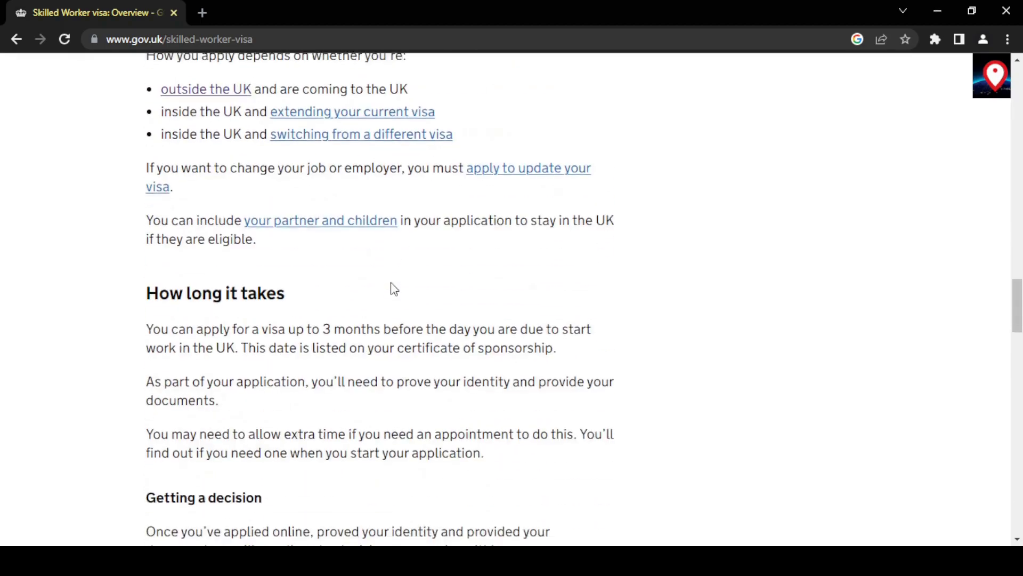
scroll(392, 288, "up", 7)
scroll(393, 289, "up", 20)
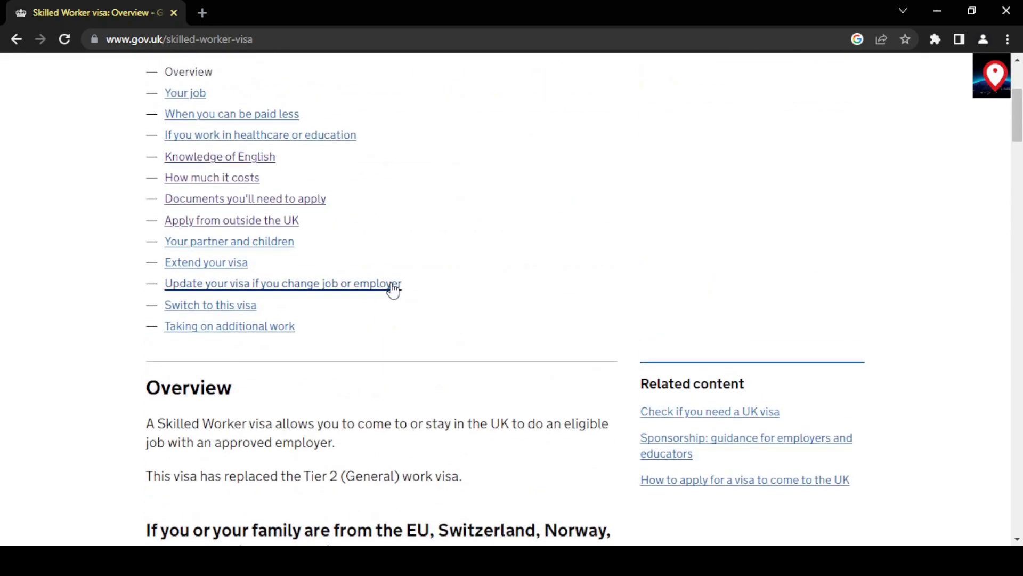
Go to the 'Apply from outside the UK' guidance and start the application.
left_click(230, 307)
scroll(484, 419, "down", 9)
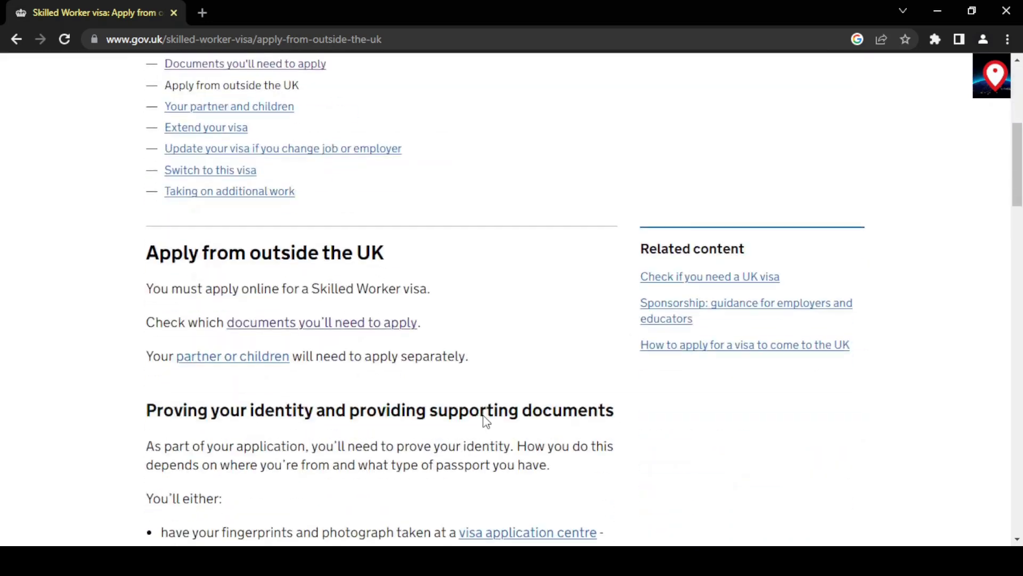
scroll(484, 419, "down", 6)
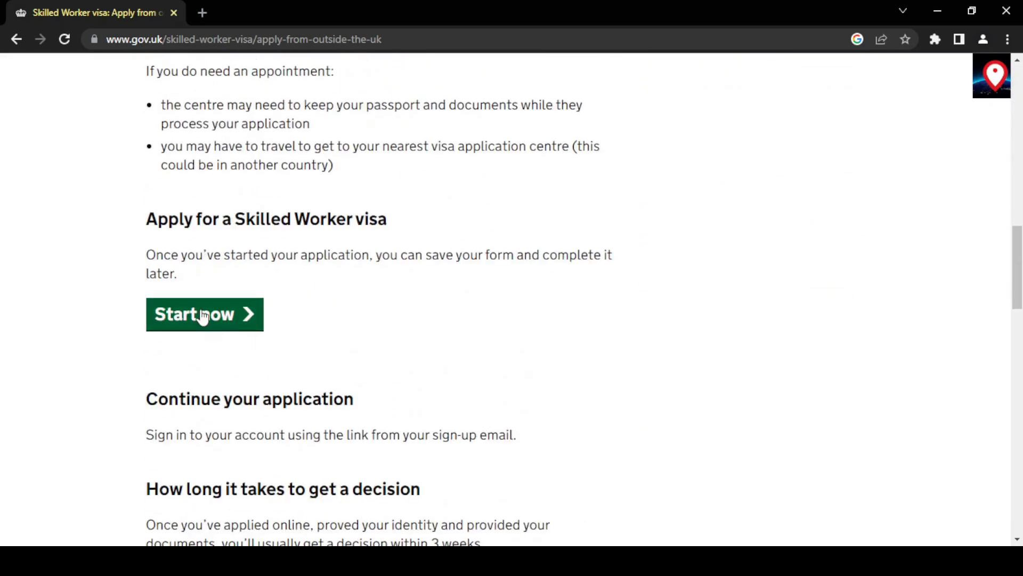
left_click(203, 316)
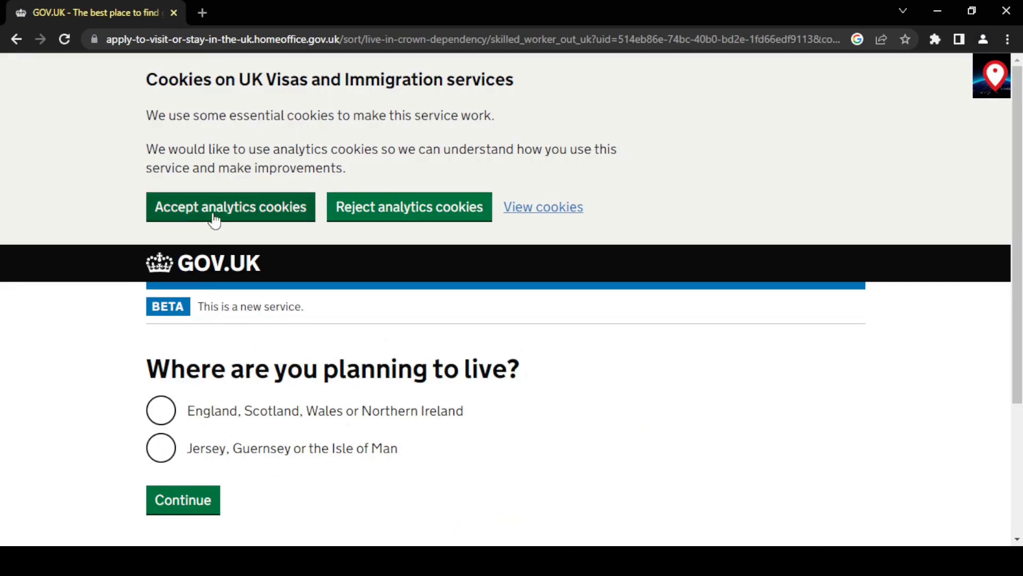
Accept analytics cookies, choose England, Scotland, Wales or Northern Ireland, and answer No to an EU/EEA/Swiss passport.
left_click(217, 206)
left_click(219, 145)
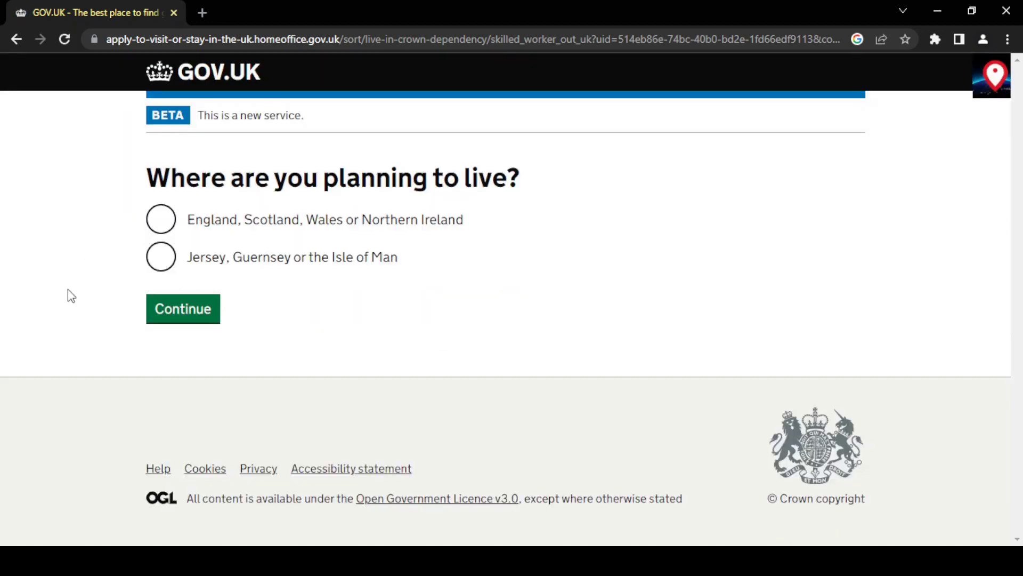
left_click(158, 223)
left_click(161, 323)
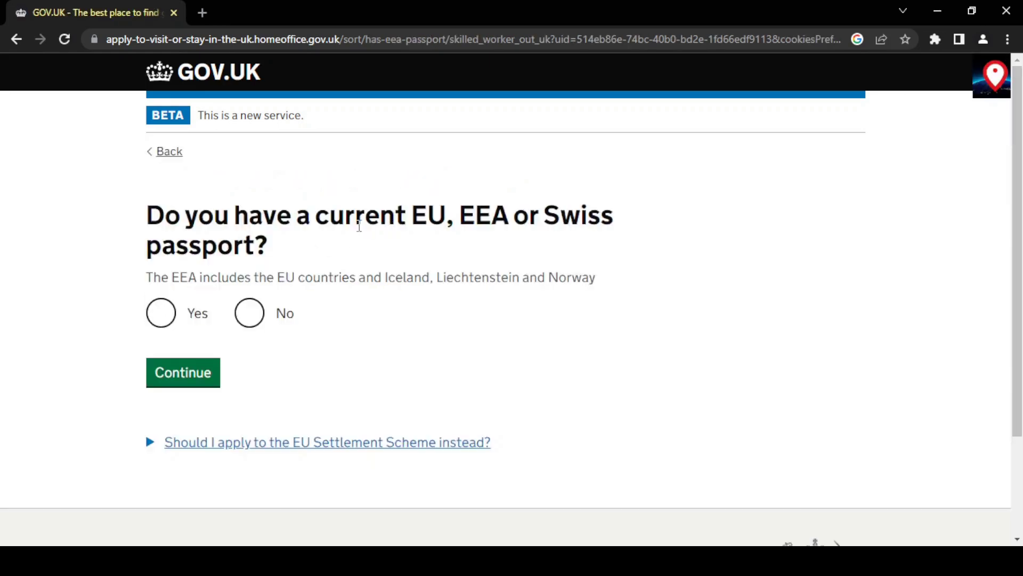
left_click(257, 314)
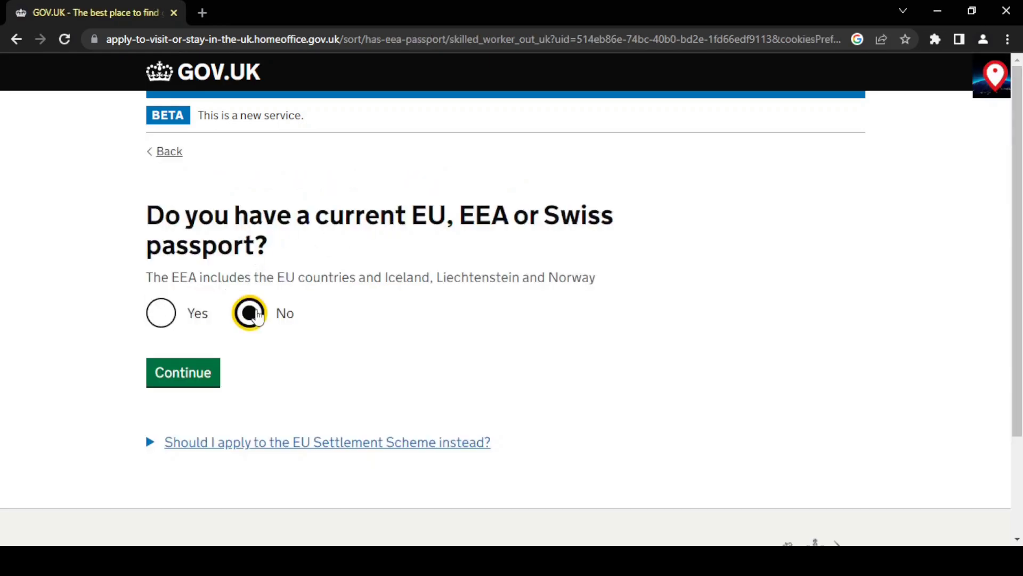
left_click(184, 382)
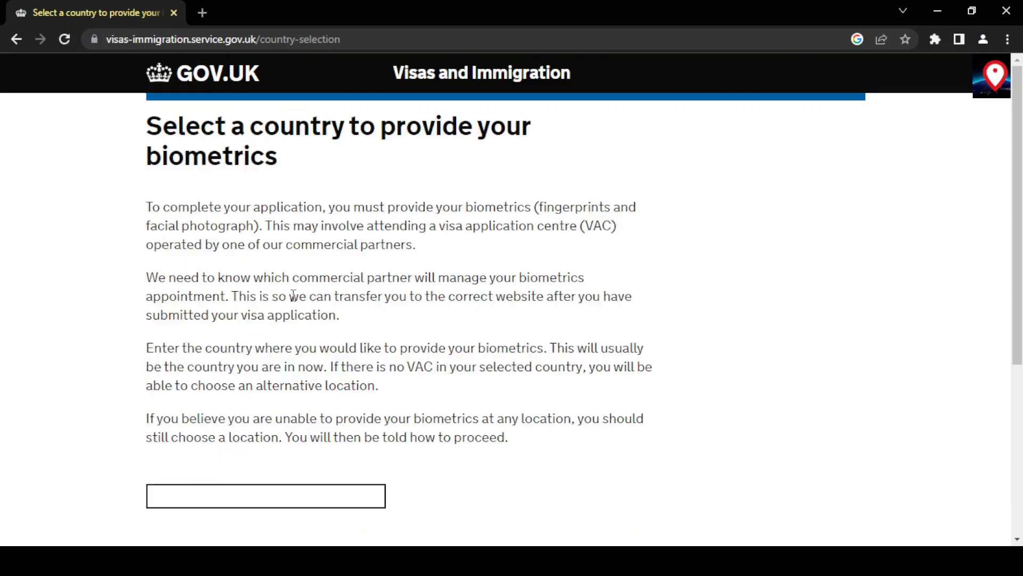
Choose India as the country for giving biometrics.
scroll(292, 296, "down", 3)
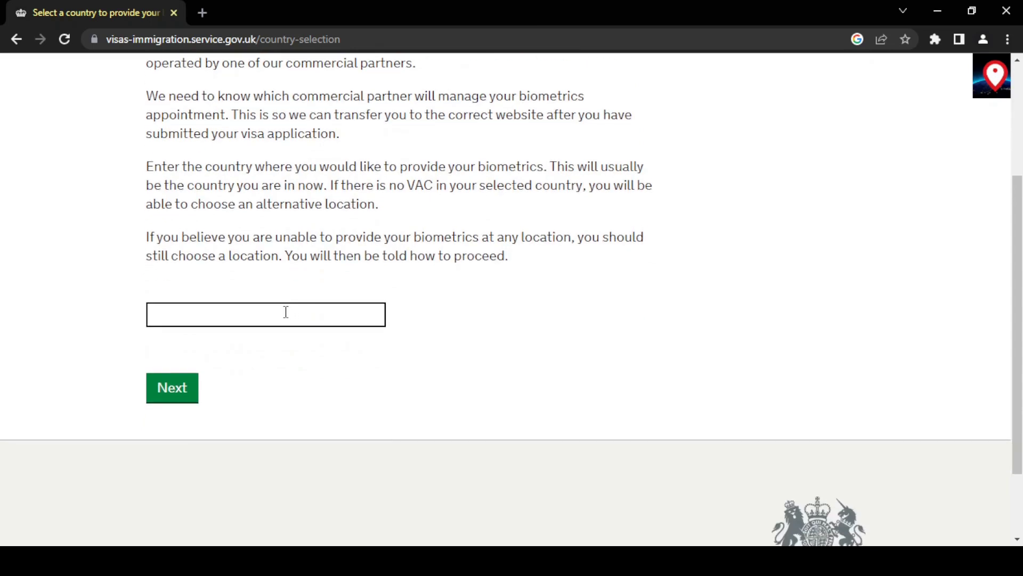
left_click(286, 311)
type("India")
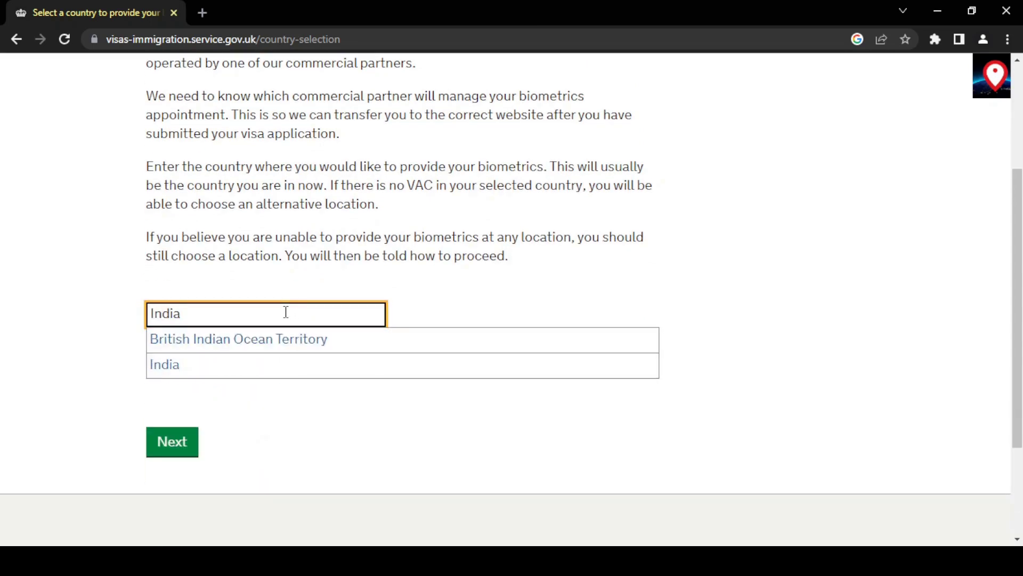
left_click(228, 369)
left_click(178, 388)
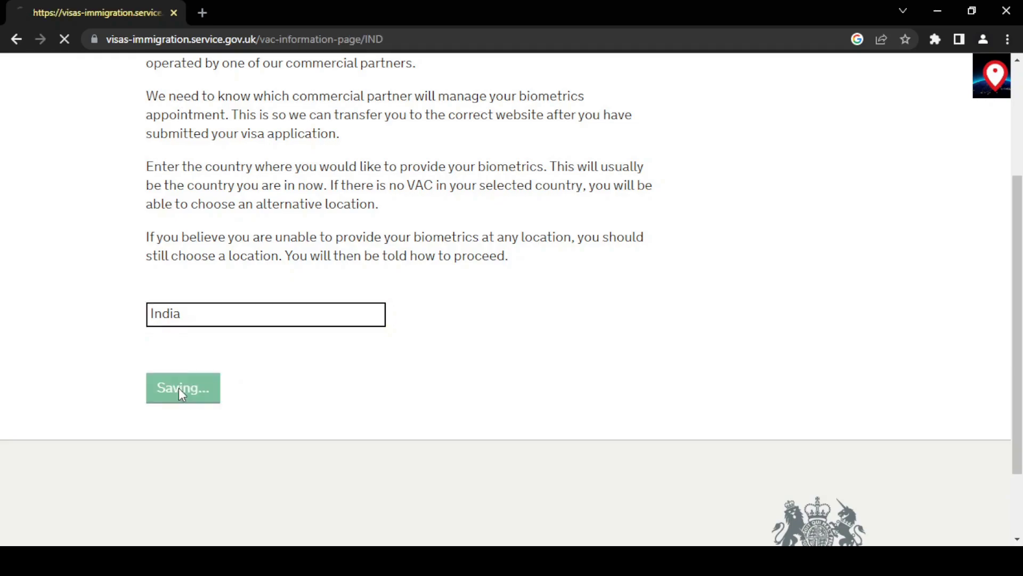
Confirm the biometrics location in India has been identified.
scroll(332, 382, "down", 5)
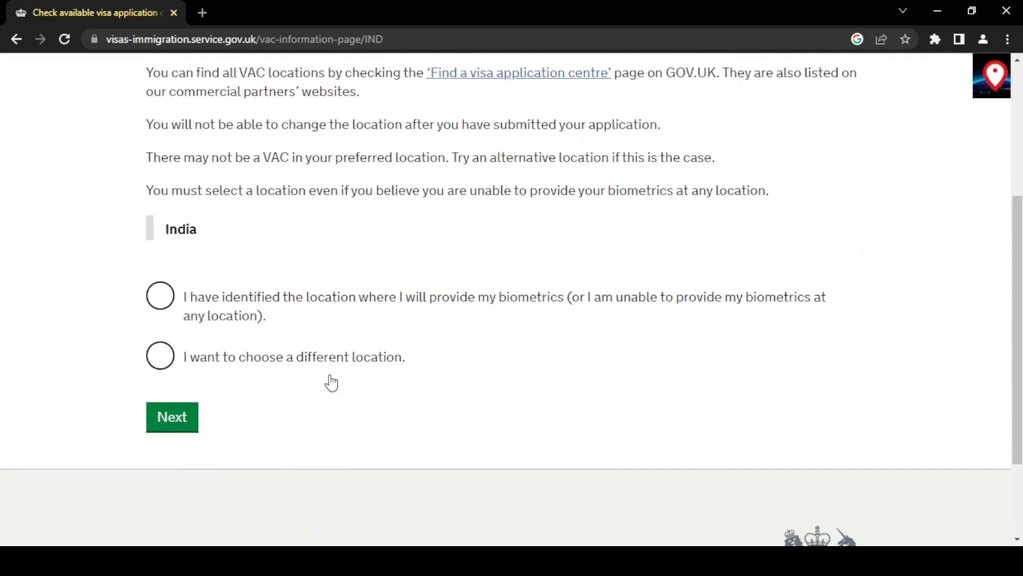
scroll(332, 383, "up", 5)
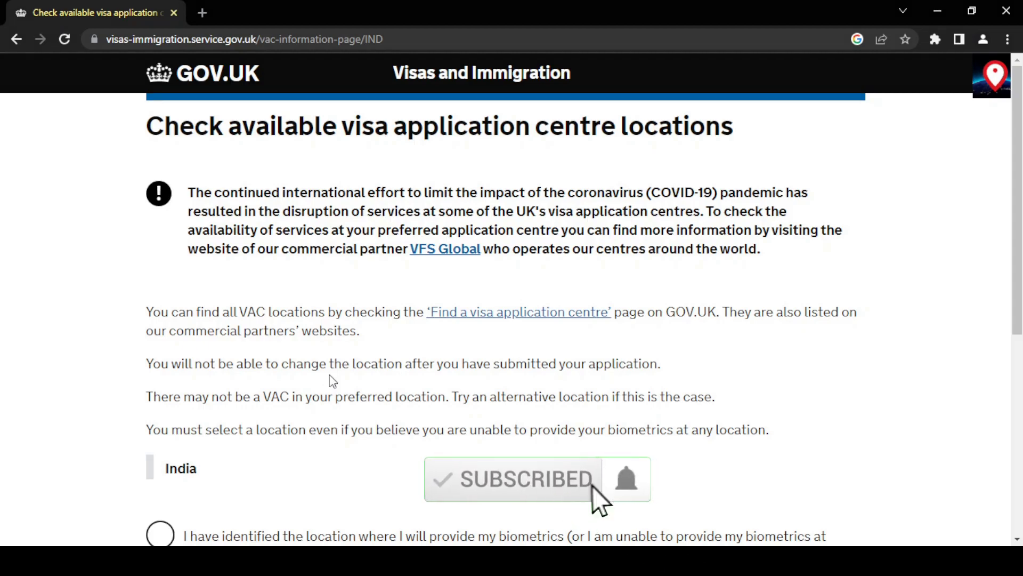
scroll(331, 380, "down", 3)
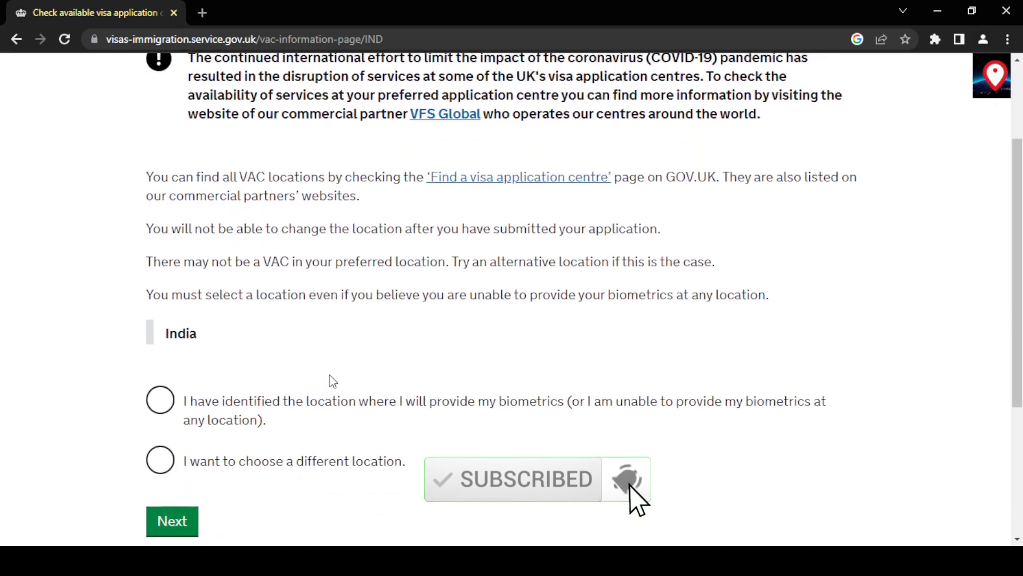
left_click(160, 401)
scroll(95, 402, "down", 2)
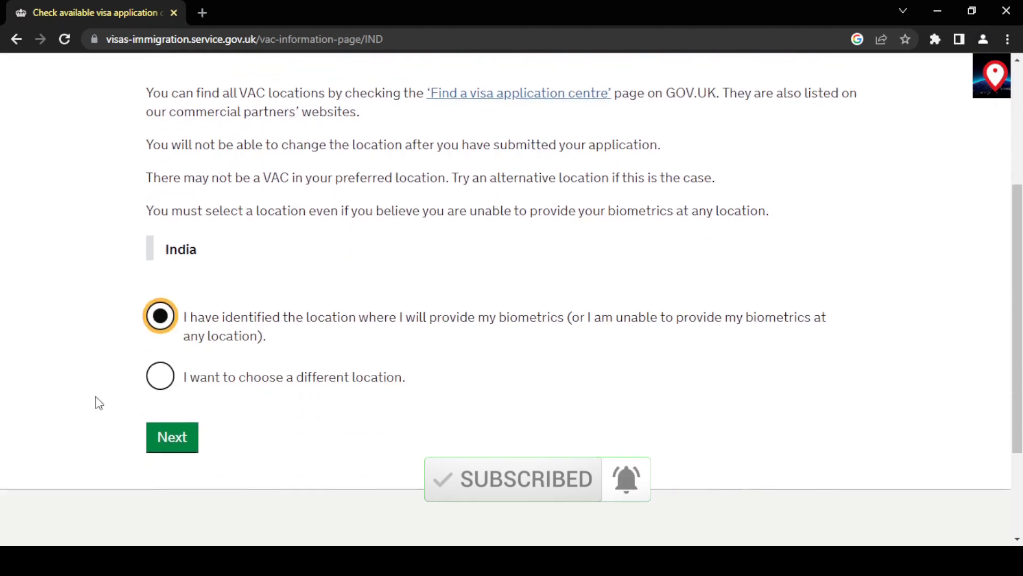
left_click(171, 441)
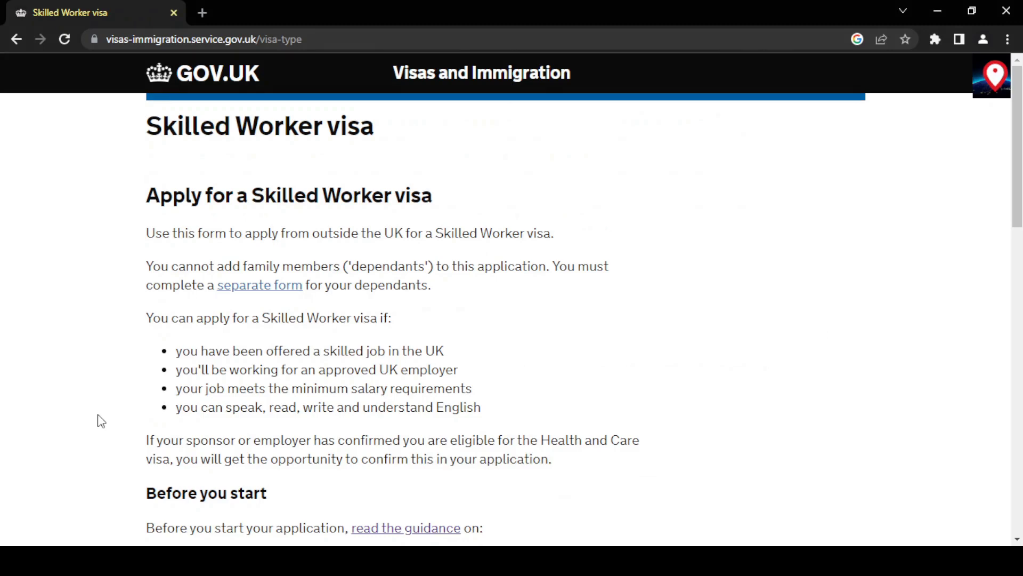
Begin the online Skilled Worker visa application.
scroll(102, 421, "down", 4)
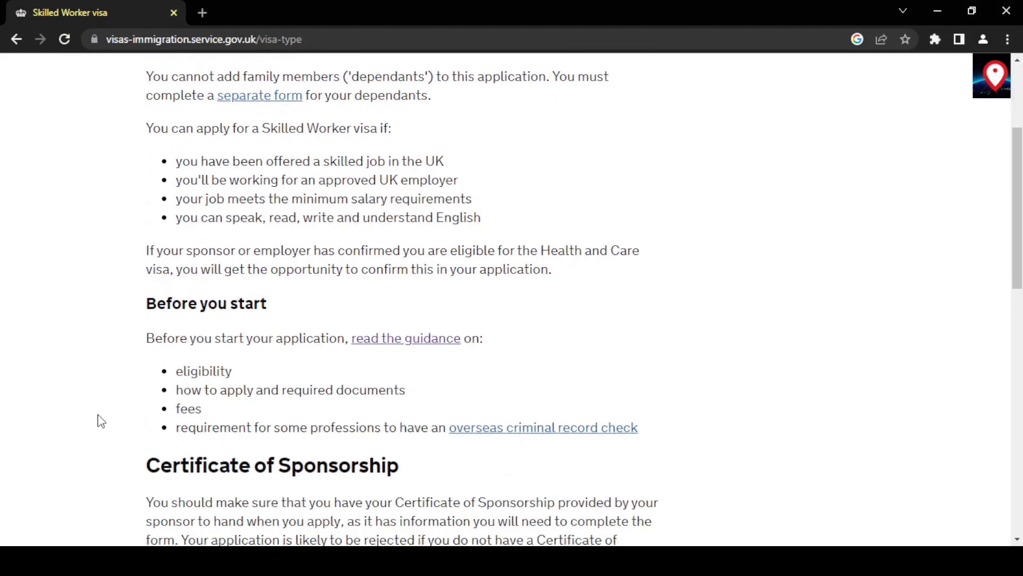
scroll(102, 421, "down", 7)
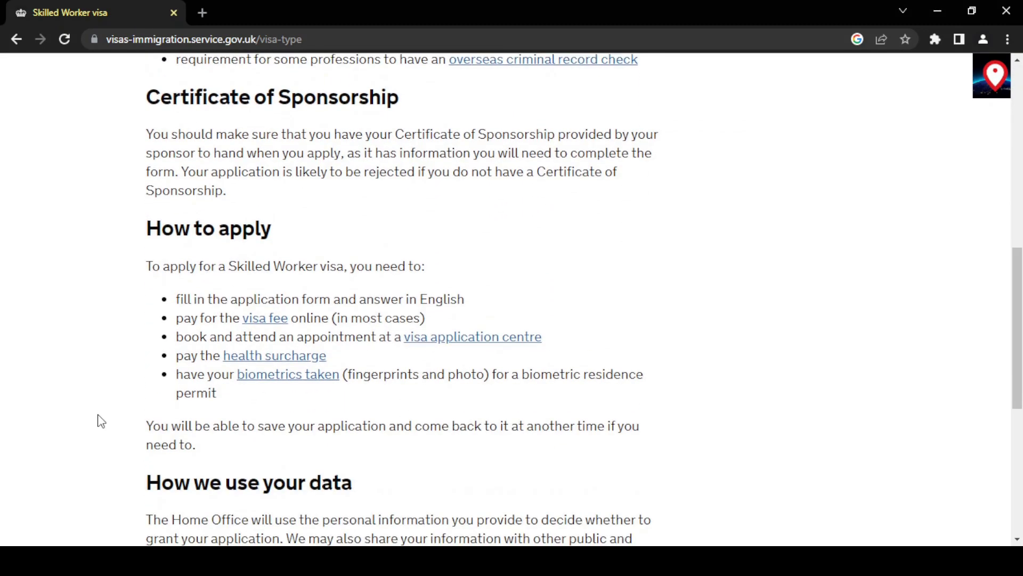
scroll(102, 421, "down", 6)
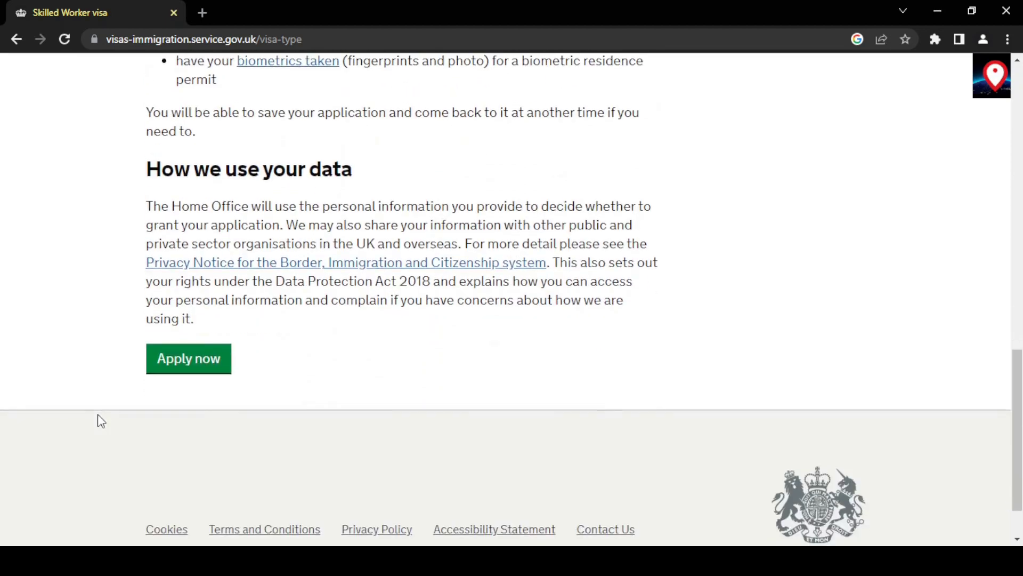
left_click(184, 368)
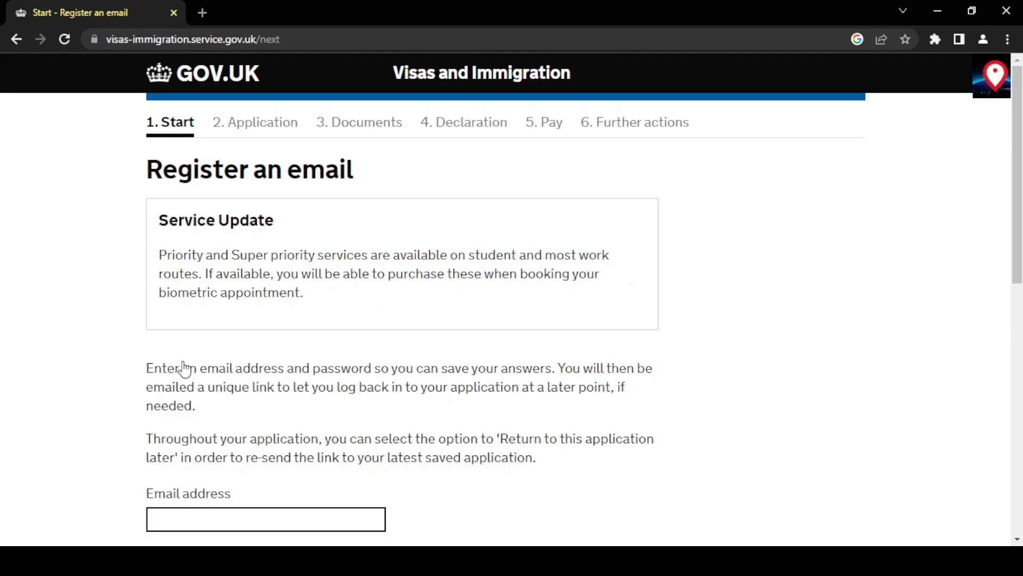
Enter your email address for saving the application.
scroll(185, 367, "down", 3)
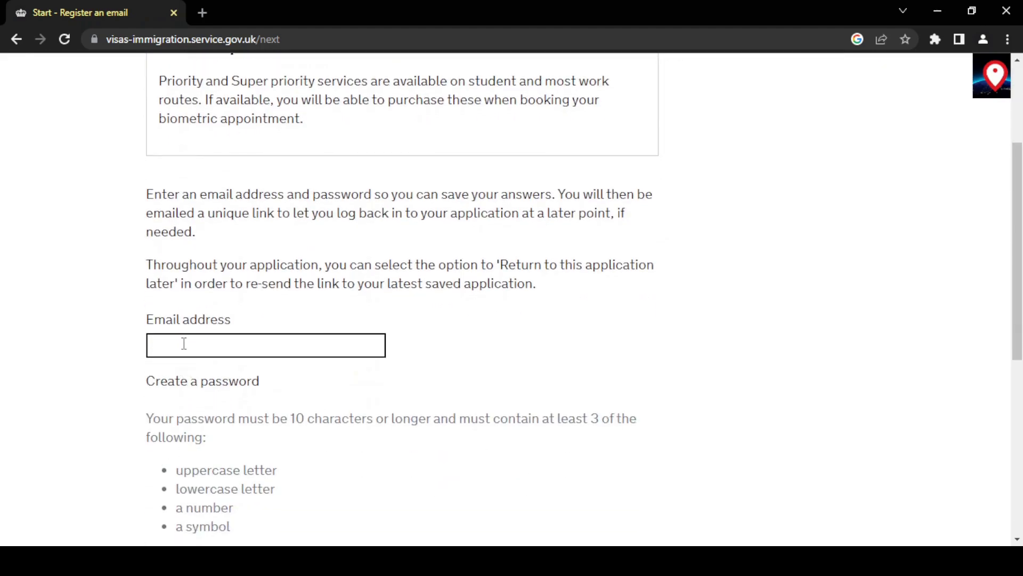
scroll(184, 344, "down", 2)
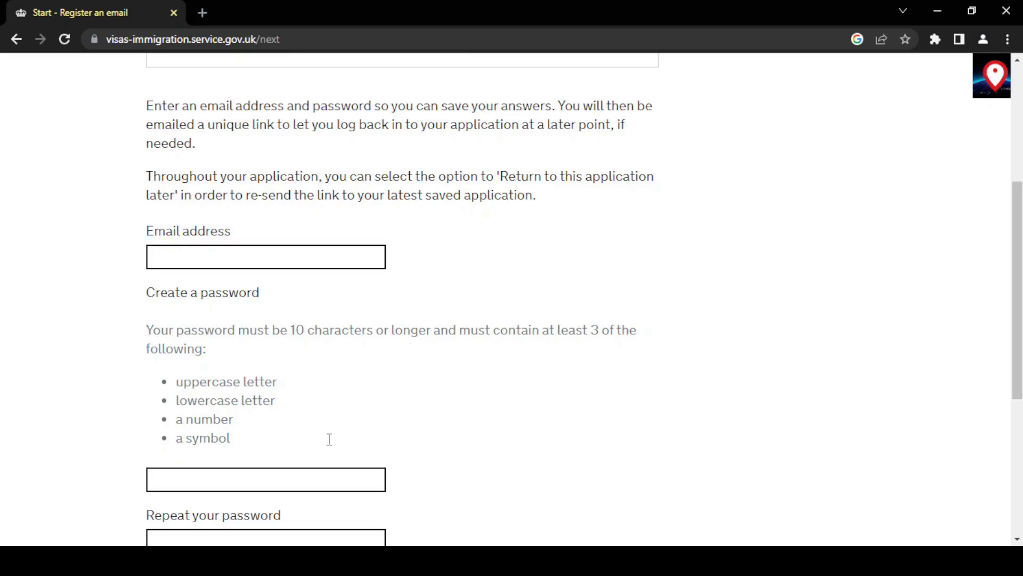
left_click(246, 256)
type("...@gmail.com")
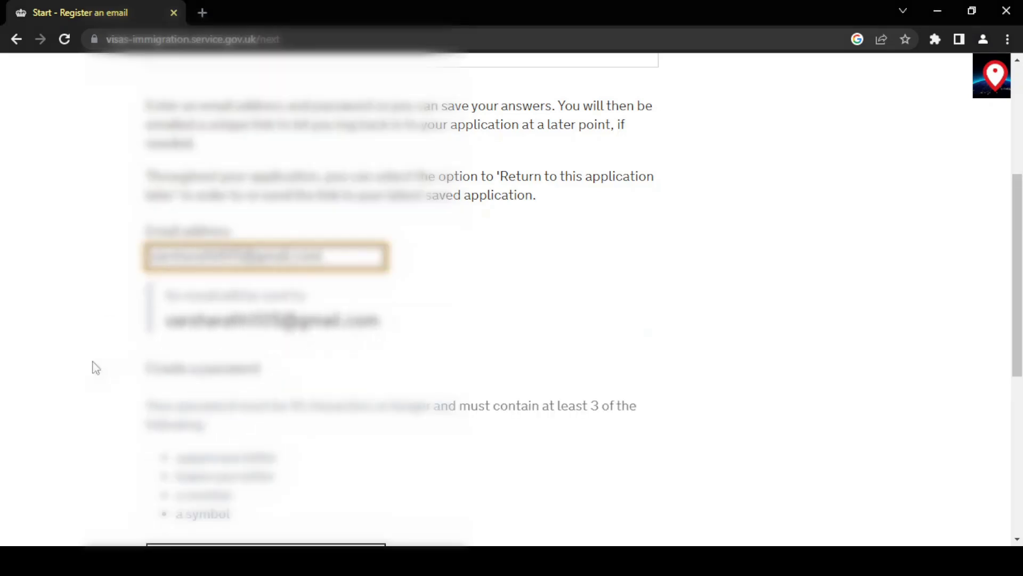
scroll(91, 374, "down", 5)
Create the account password, re-entering it so both password fields match, and save.
left_click(228, 269)
type("********")
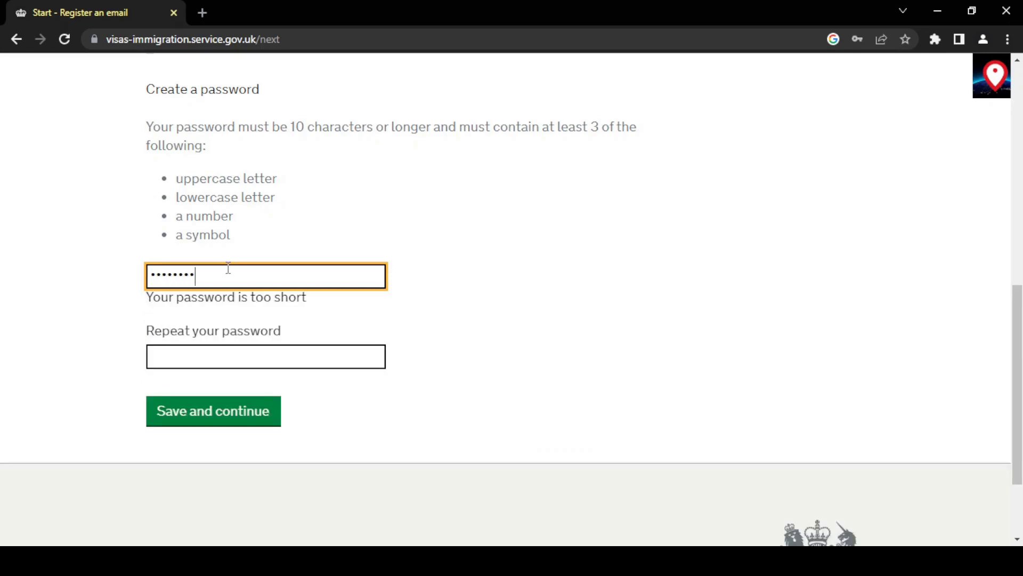
key("ctrl+a")
key("BackSpace")
type("************")
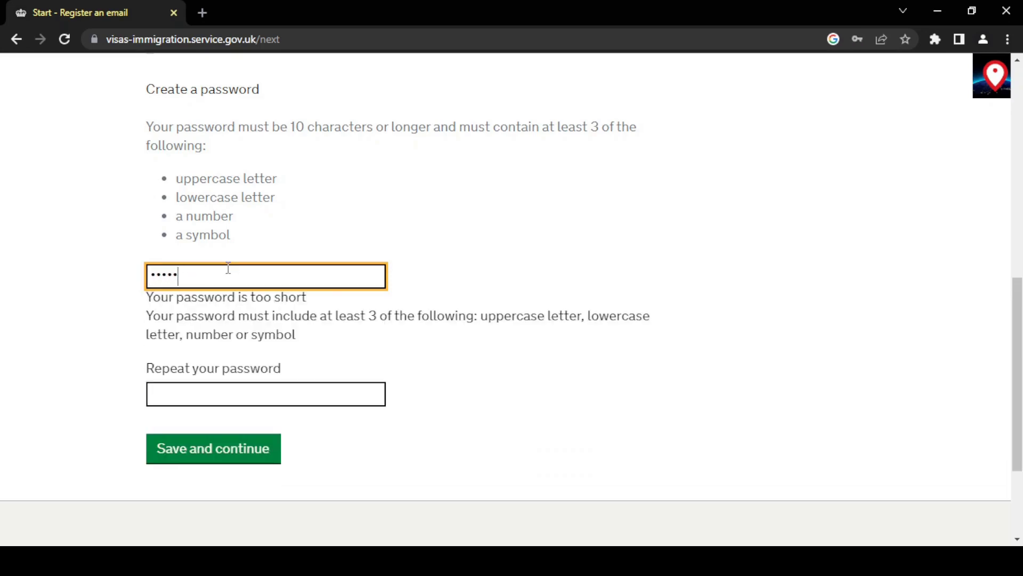
type("*")
left_click(222, 348)
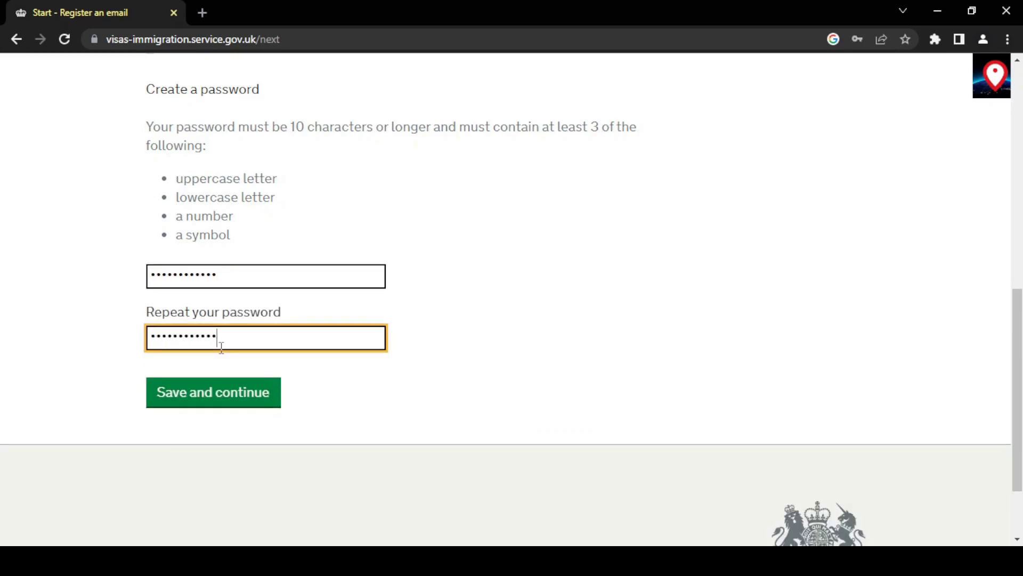
left_click_drag(247, 273, 120, 273)
type("*************")
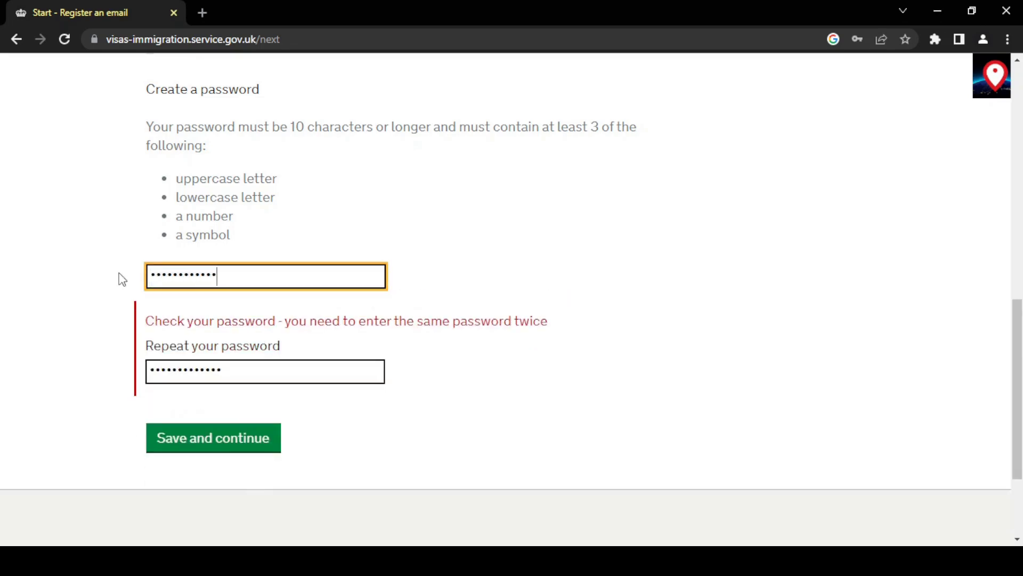
left_click(176, 394)
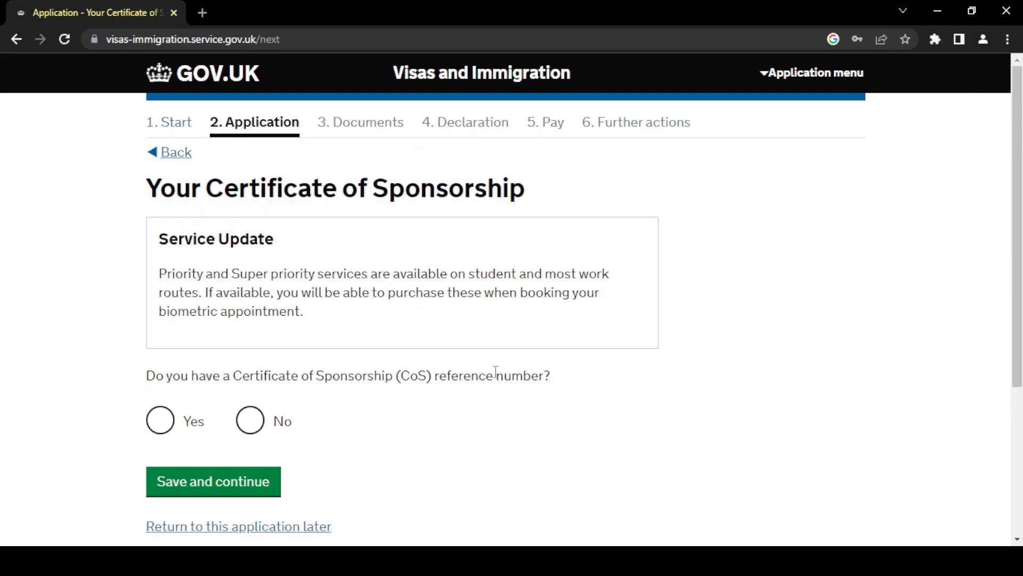
Answer Yes to holding a Certificate of Sponsorship reference number.
scroll(610, 384, "down", 2)
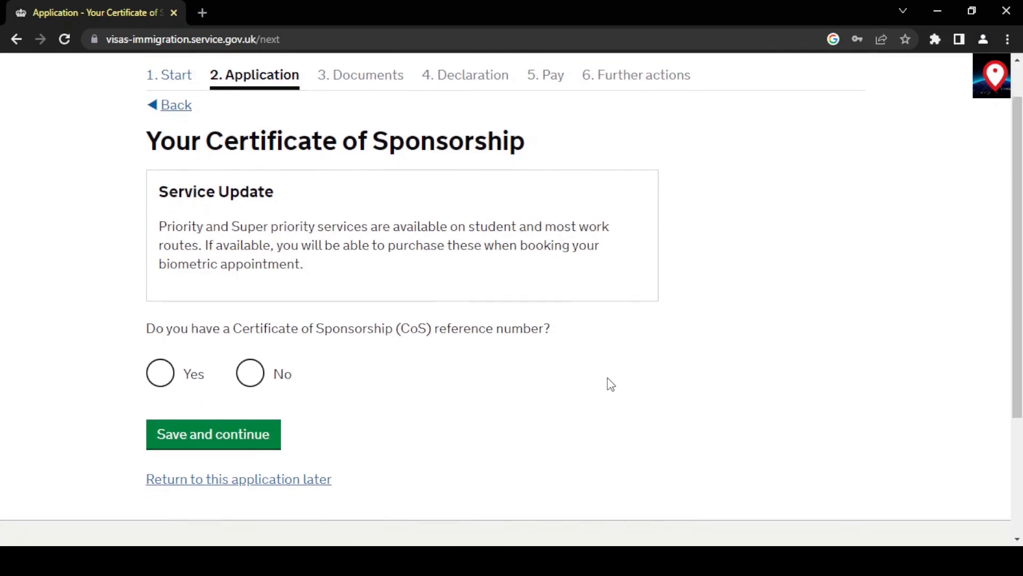
scroll(610, 384, "up", 1)
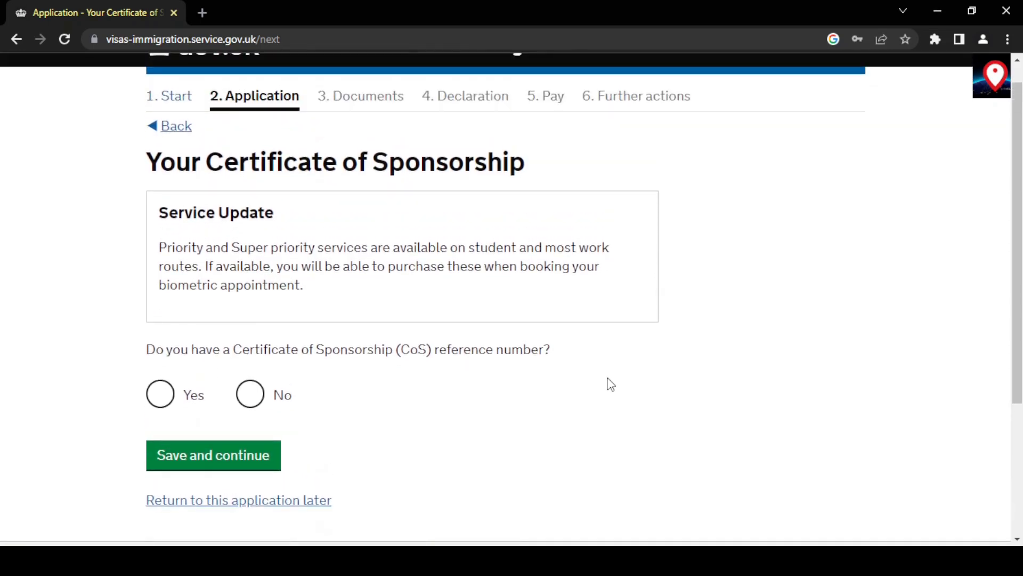
scroll(611, 384, "down", 1)
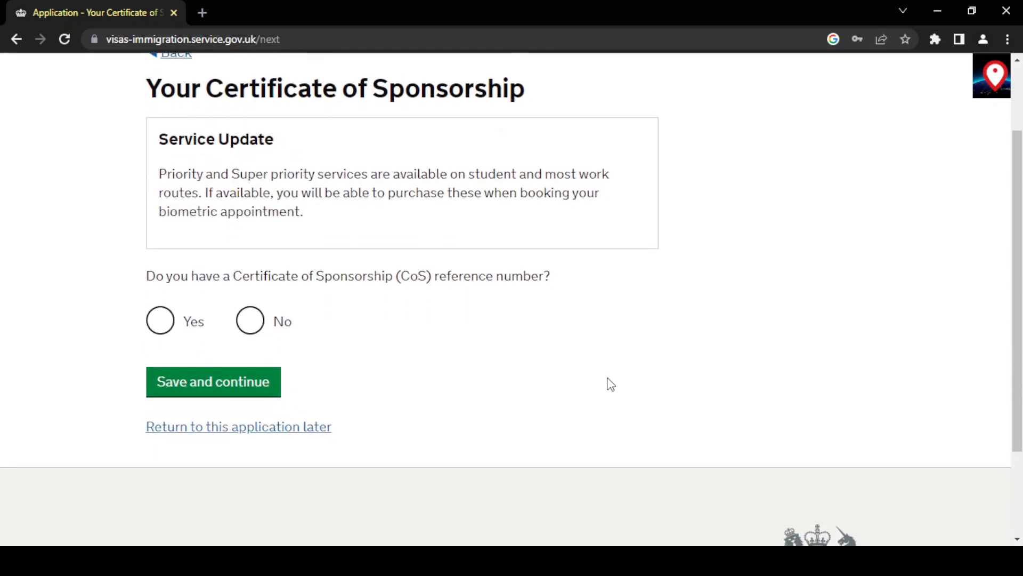
left_click(149, 336)
Enter the Certificate of Sponsorship reference number and save.
scroll(95, 348, "down", 3)
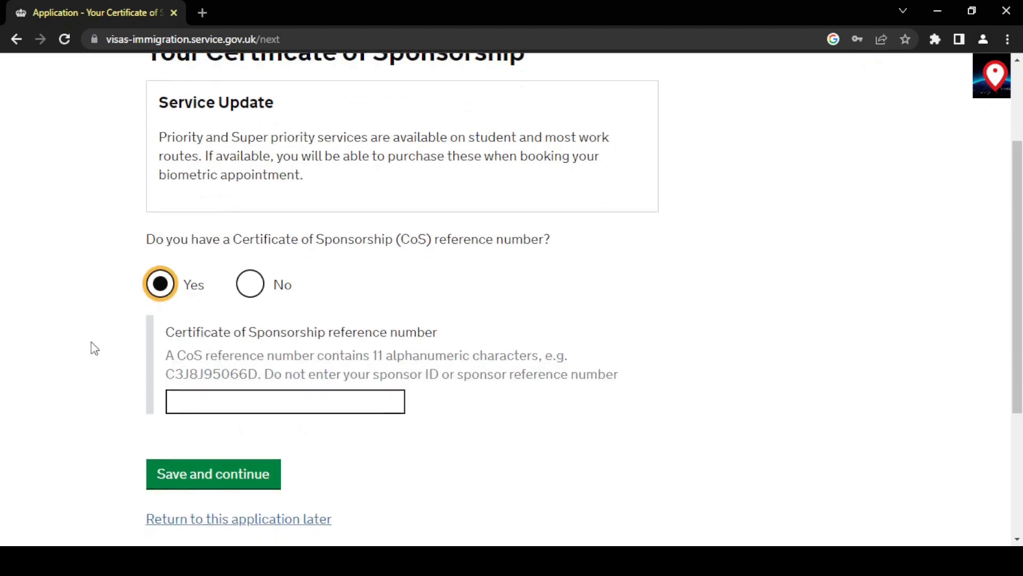
scroll(94, 348, "down", 1)
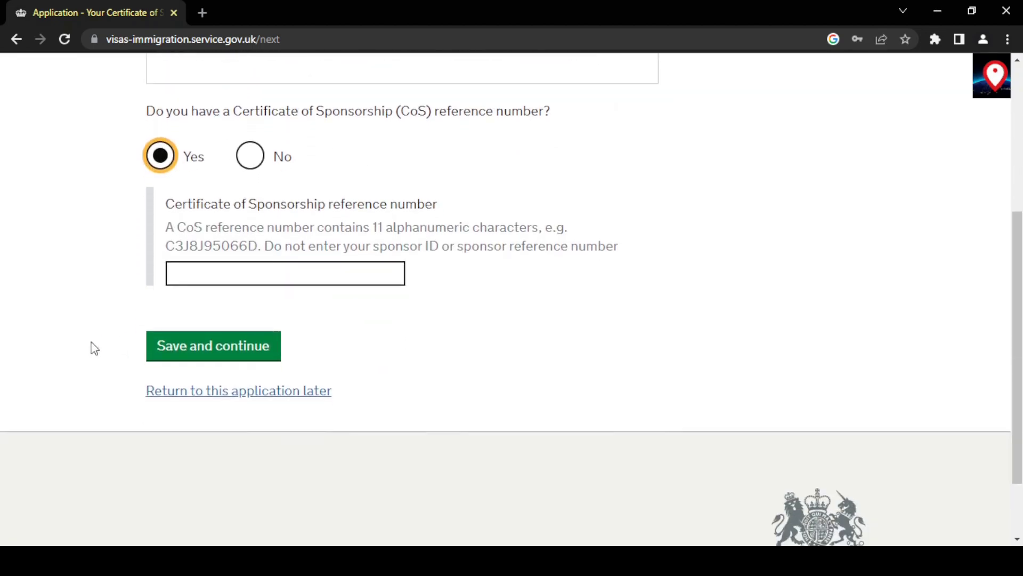
left_click(228, 267)
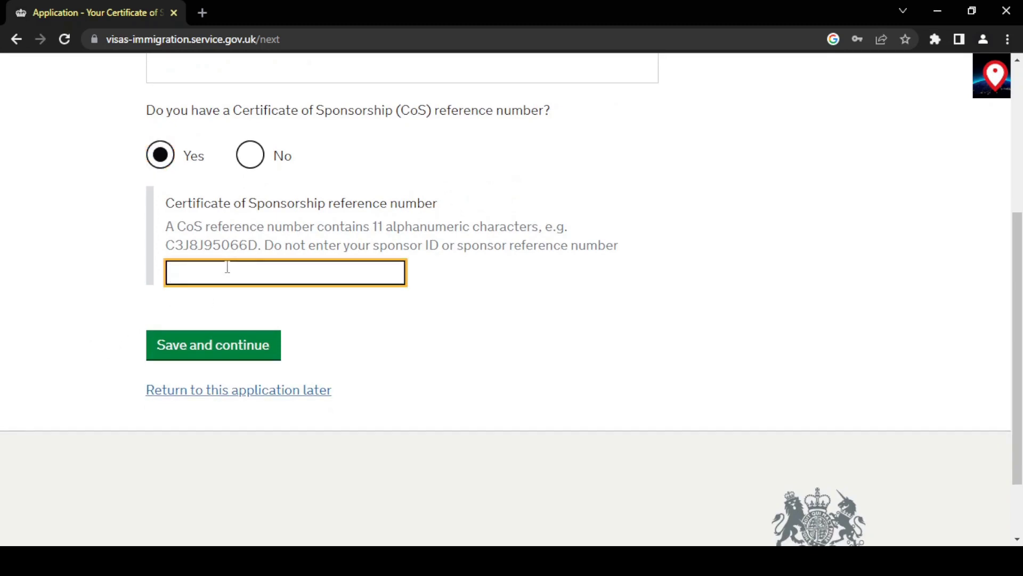
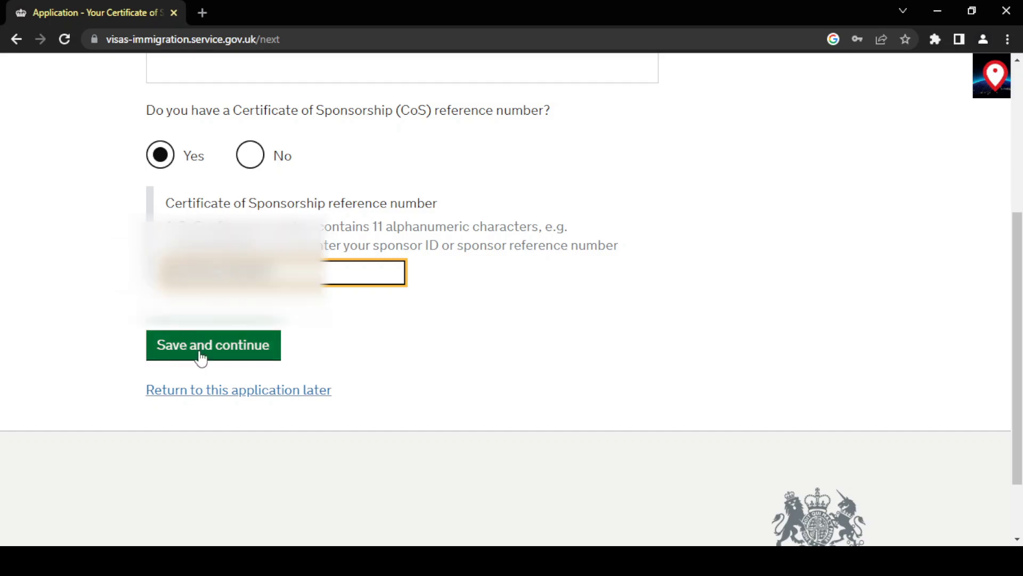
left_click(200, 352)
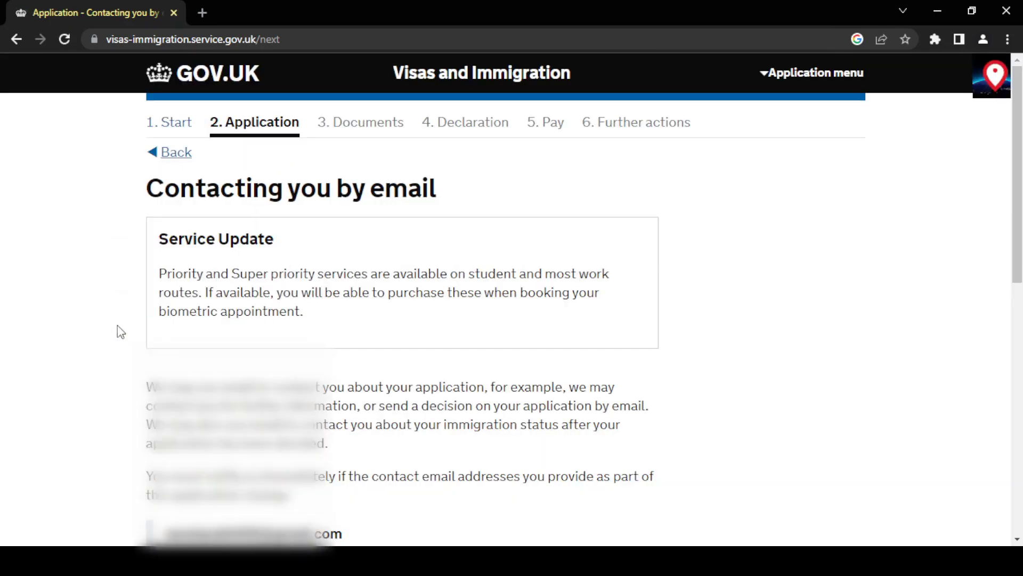
State that the contact email address belongs to you.
scroll(121, 331, "down", 5)
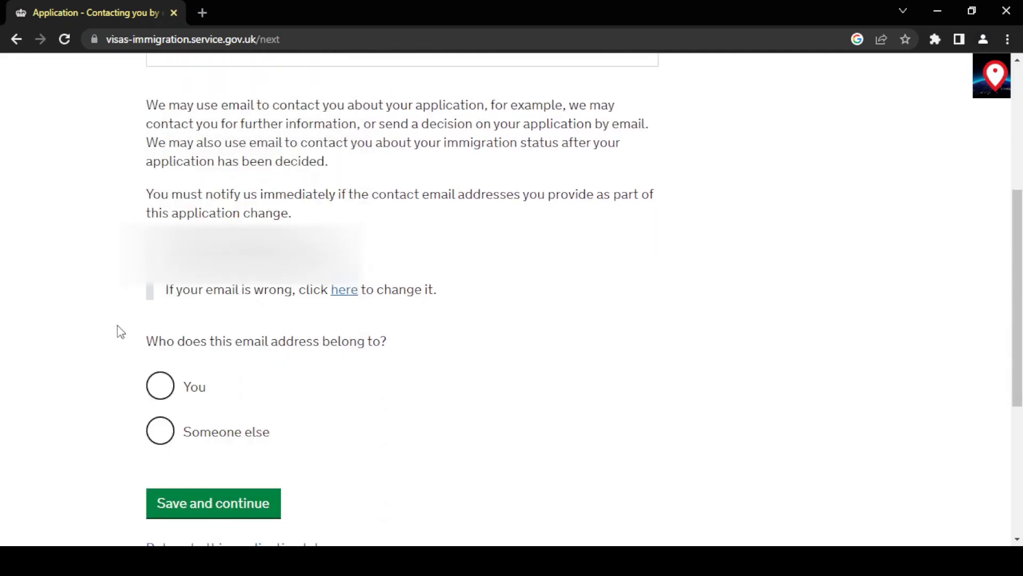
left_click(165, 392)
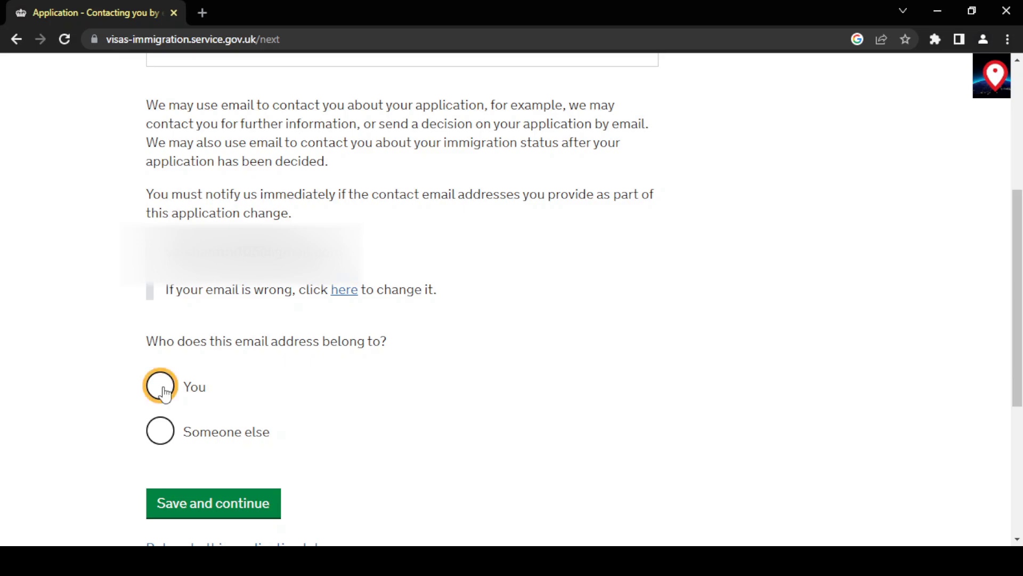
left_click(162, 491)
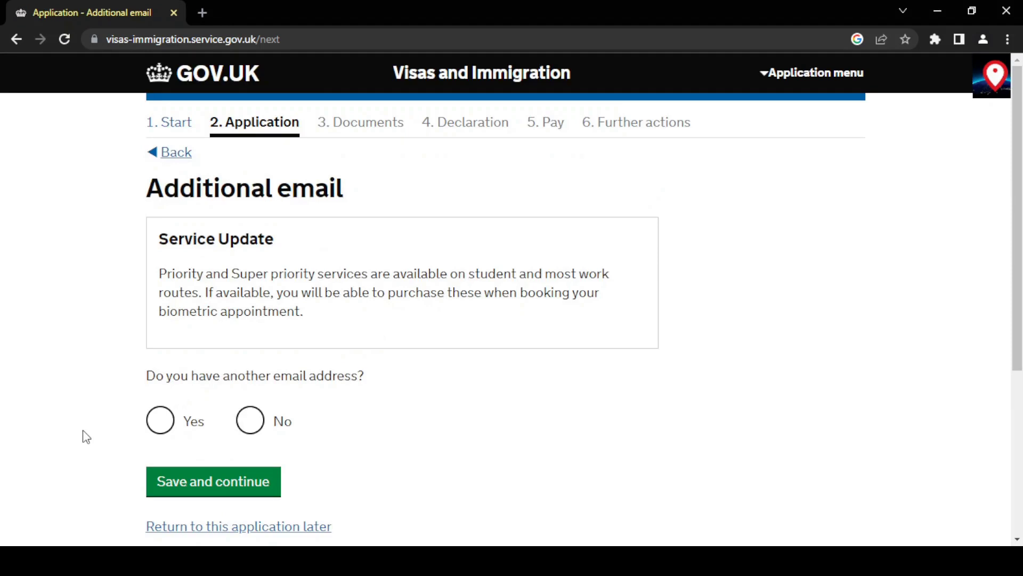
Answer No to having another email address.
scroll(85, 437, "down", 2)
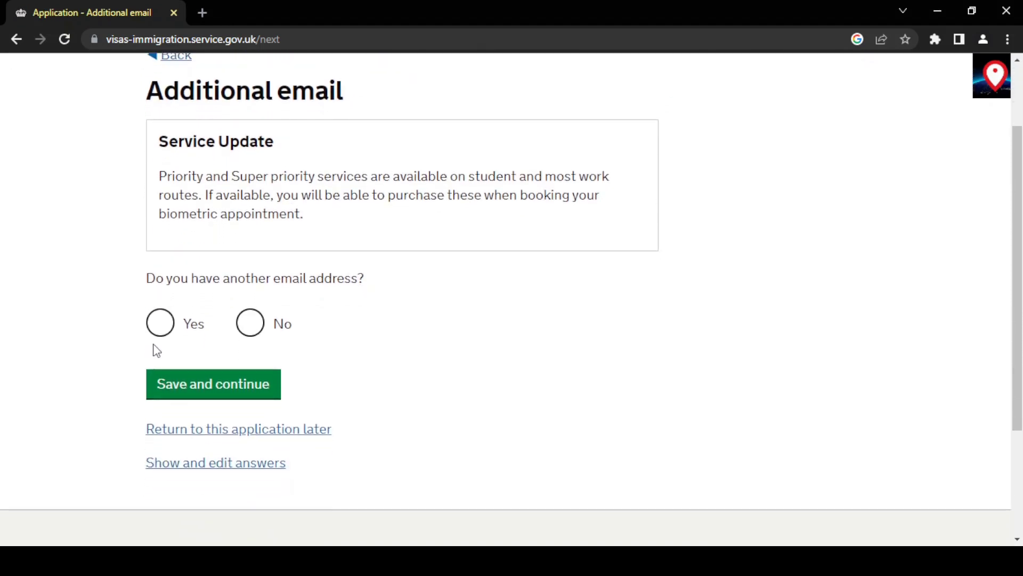
left_click(251, 323)
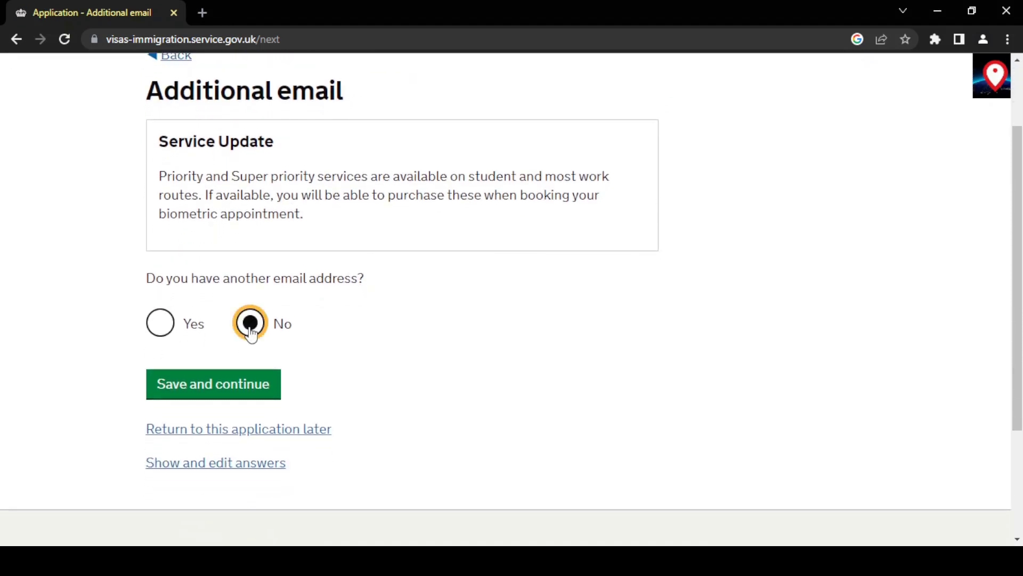
left_click(255, 389)
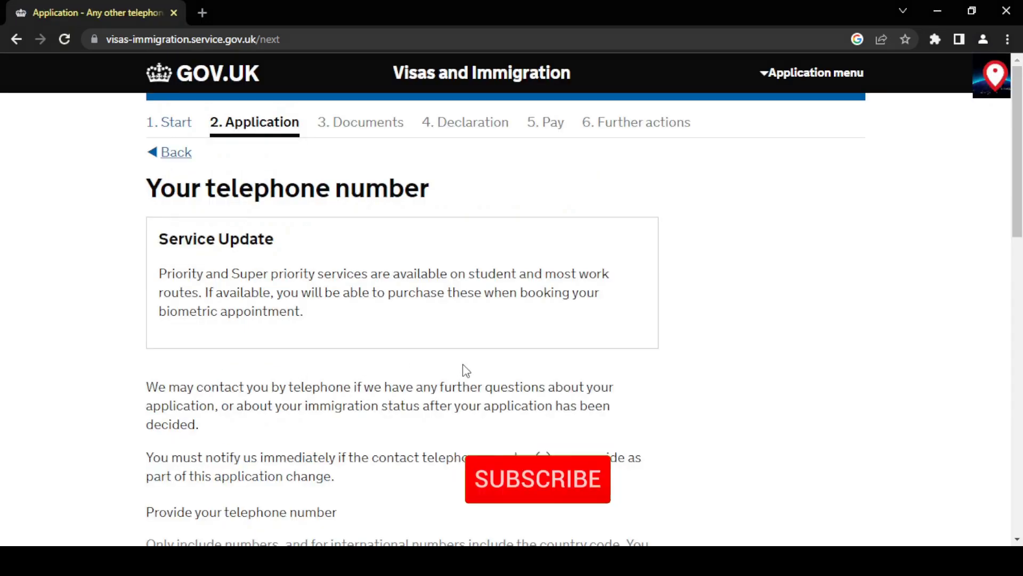
Enter your telephone number as a mobile for use outside the UK.
scroll(466, 370, "down", 7)
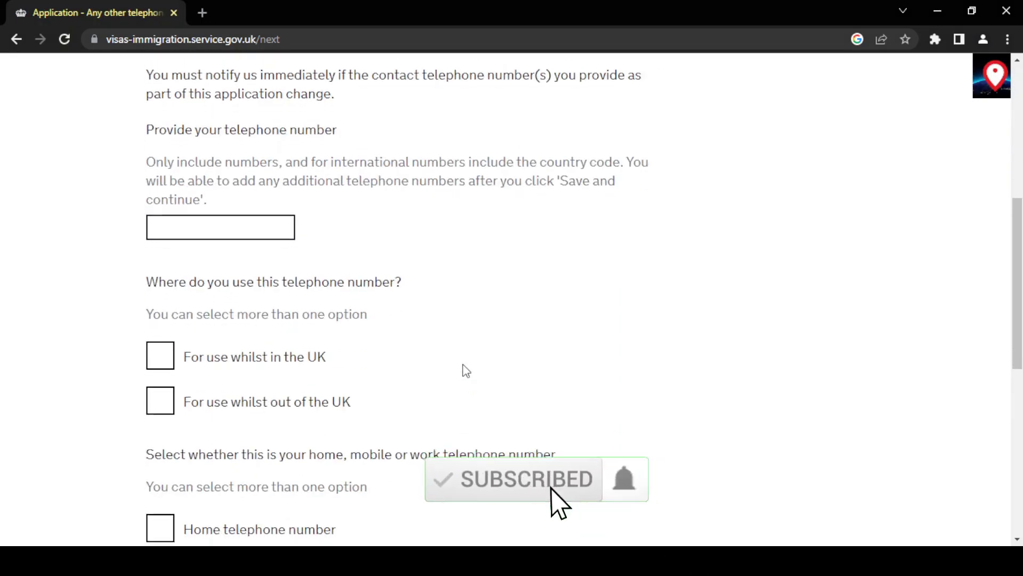
scroll(466, 371, "down", 1)
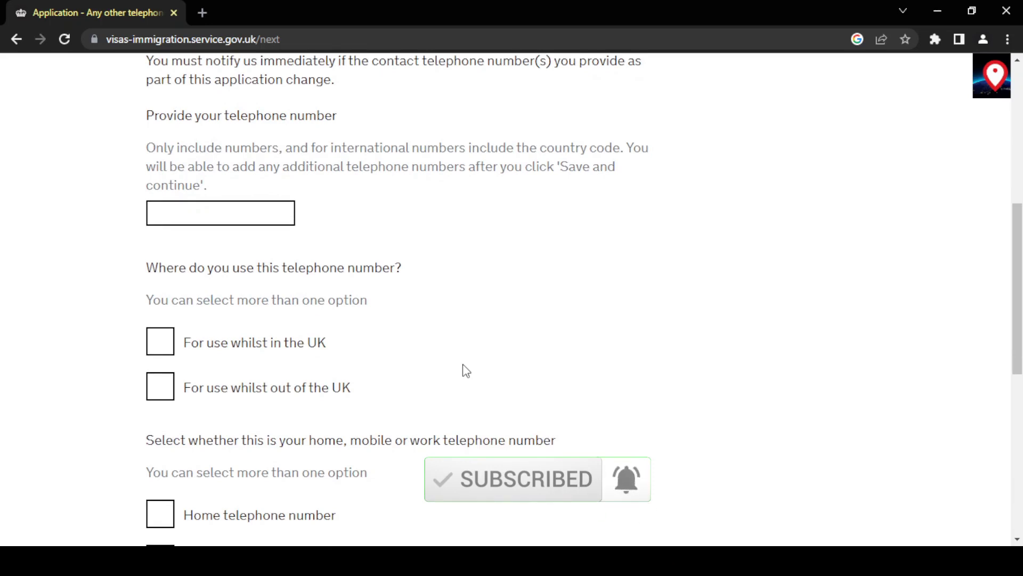
left_click(259, 210)
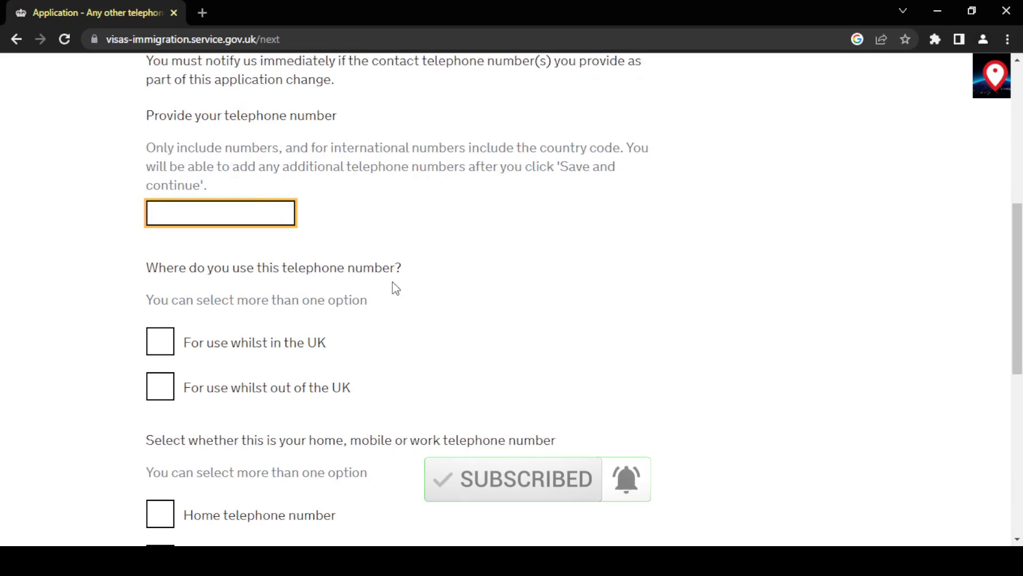
scroll(393, 283, "down", 1)
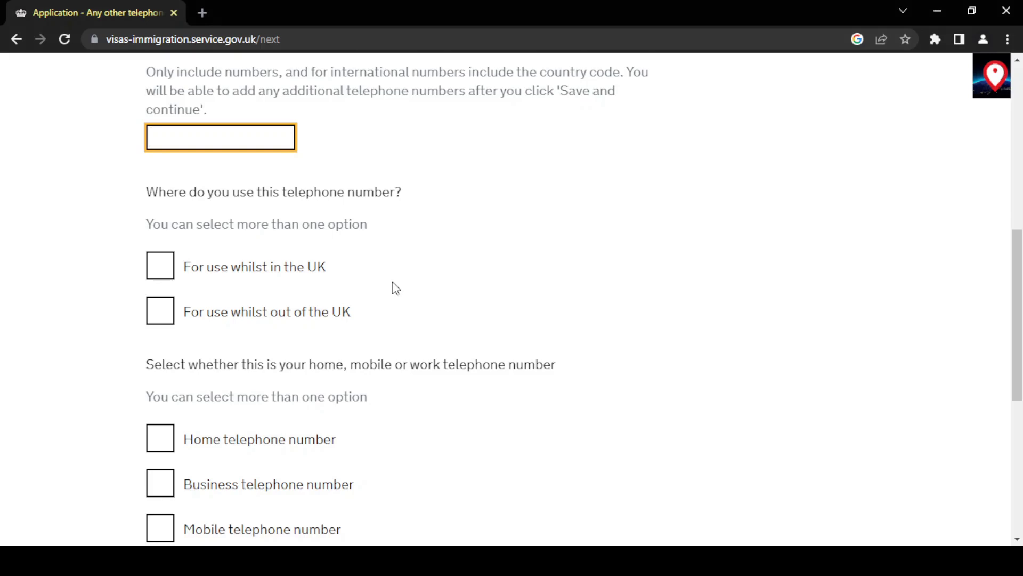
type("91")
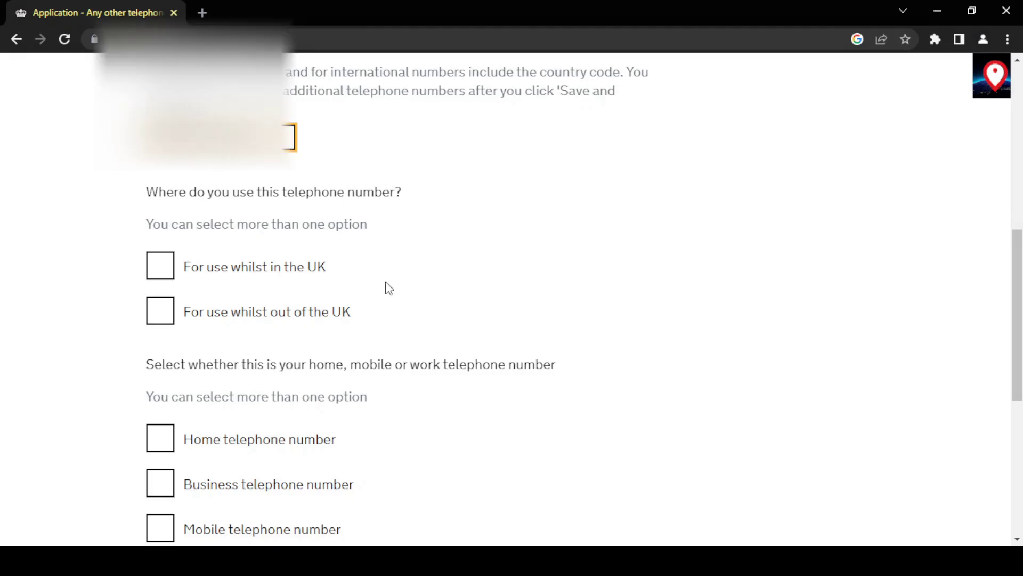
left_click(160, 310)
scroll(110, 340, "down", 1)
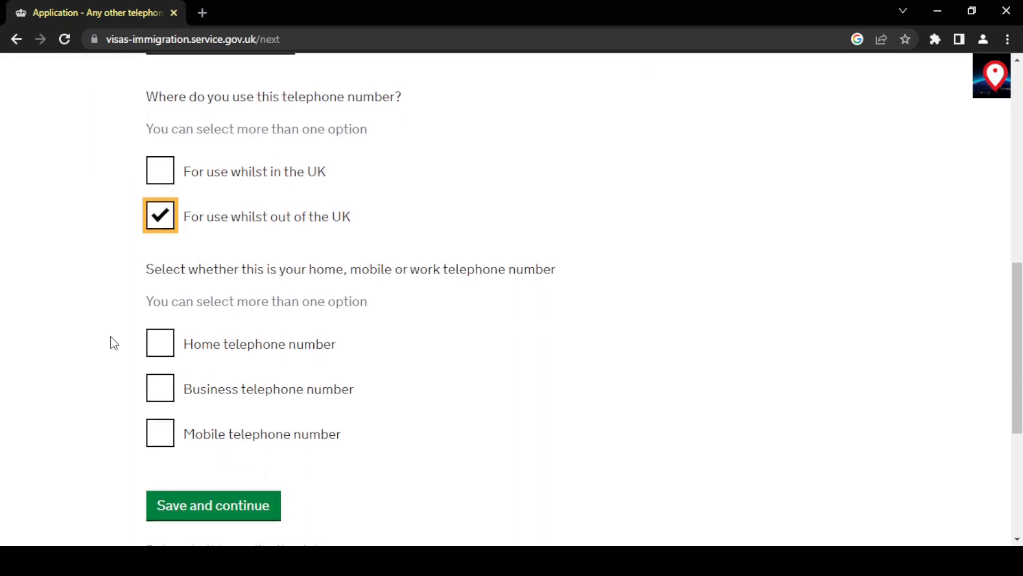
left_click(161, 440)
scroll(109, 443, "down", 1)
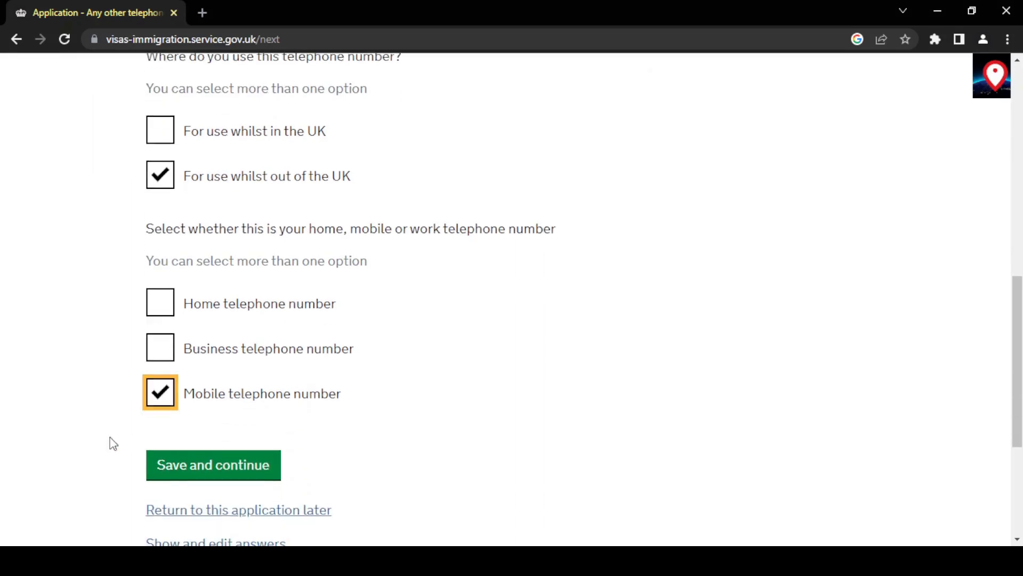
left_click(157, 470)
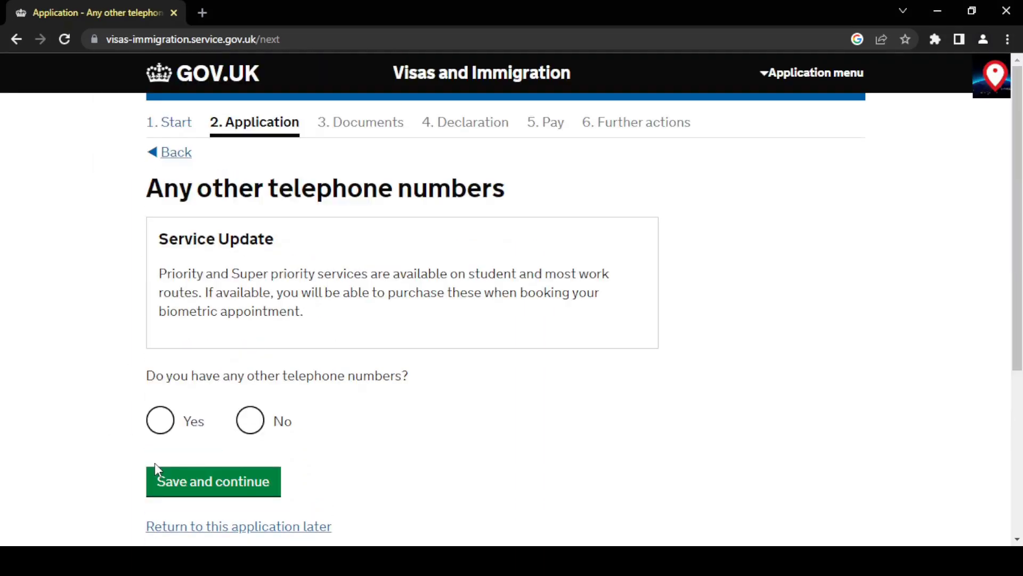
Answer No to having other telephone numbers.
left_click(248, 429)
scroll(387, 437, "down", 2)
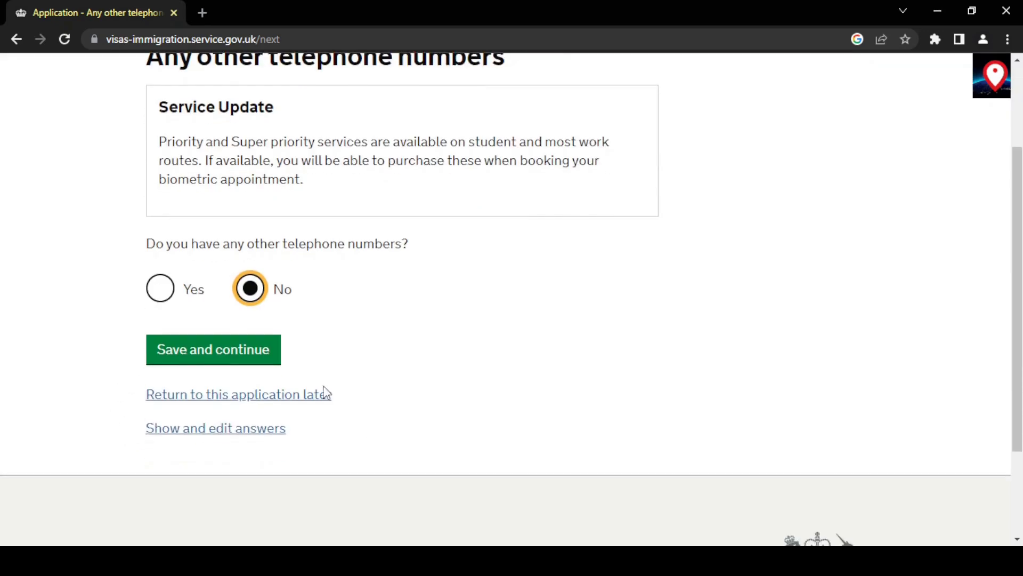
left_click(221, 350)
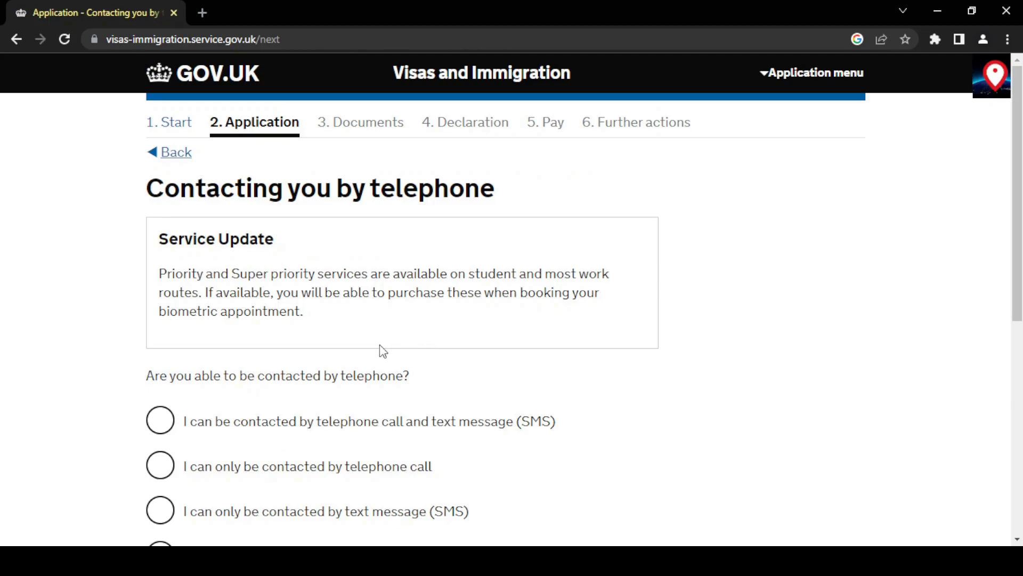
Choose contact by both telephone call and text message (SMS).
scroll(380, 349, "down", 2)
scroll(380, 350, "down", 1)
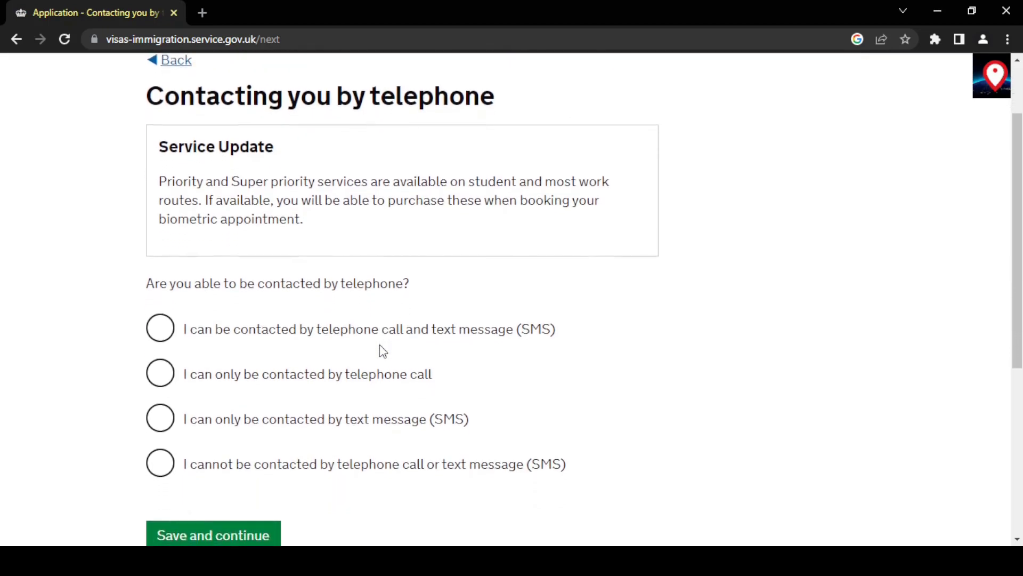
scroll(380, 349, "down", 1)
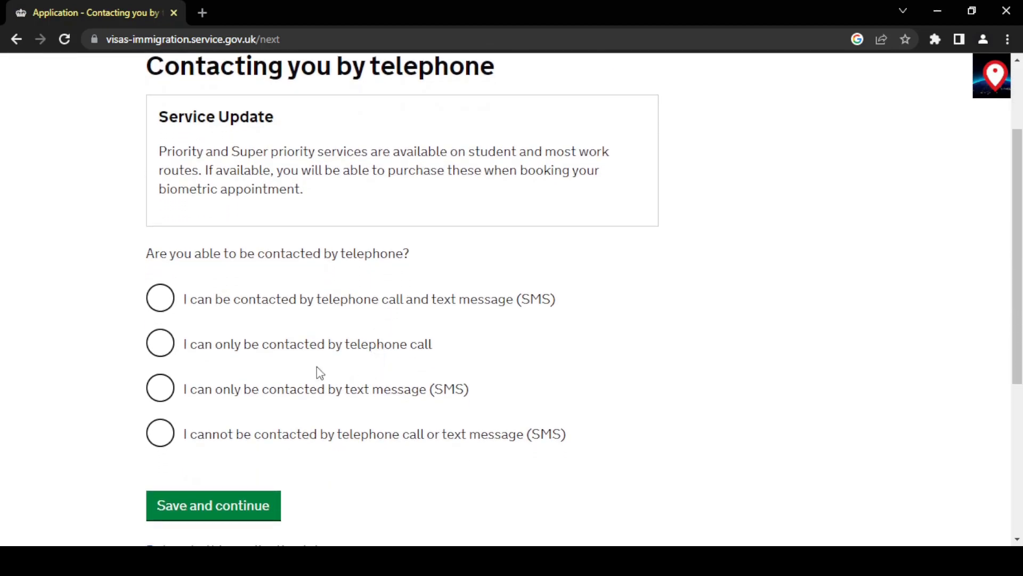
left_click(160, 297)
scroll(126, 309, "down", 2)
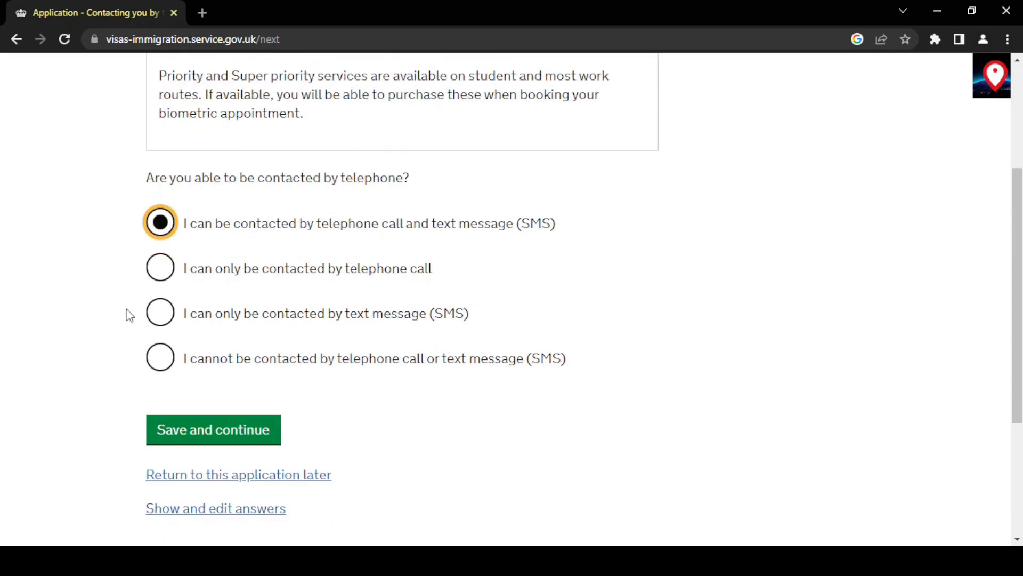
left_click(180, 438)
Enter your given name and family name.
scroll(82, 374, "down", 8)
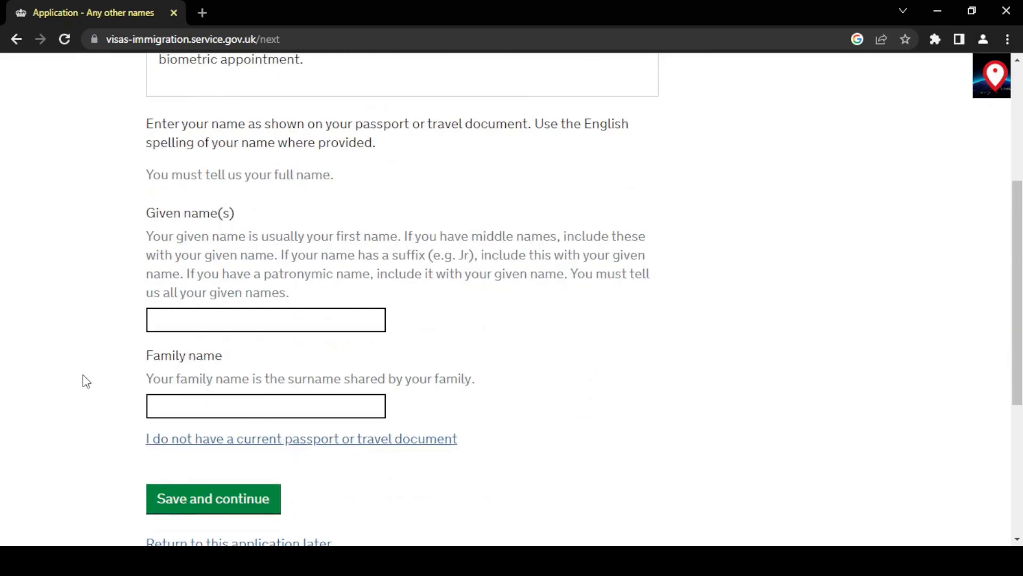
left_click(187, 229)
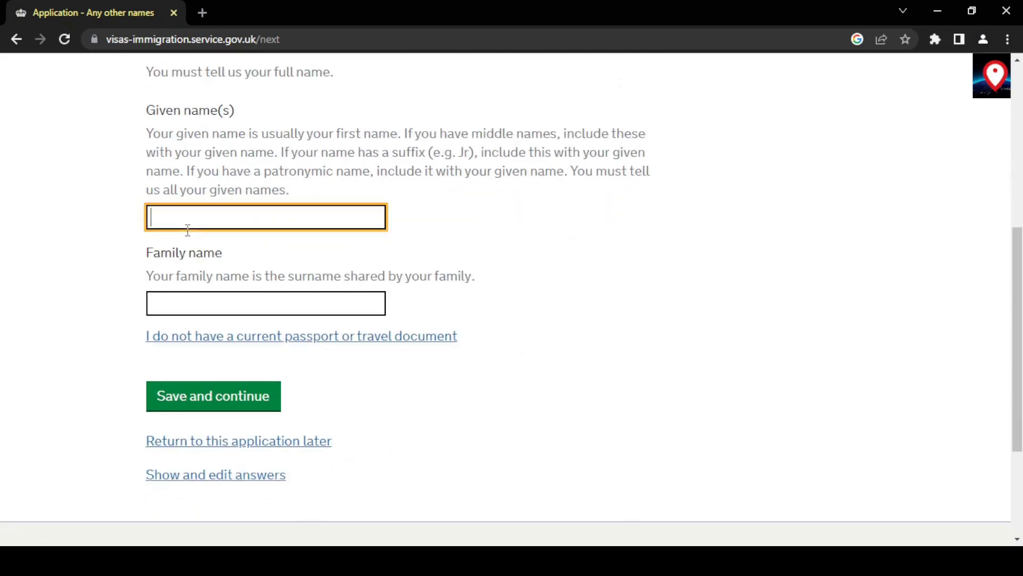
type("Varsha")
key("Tab")
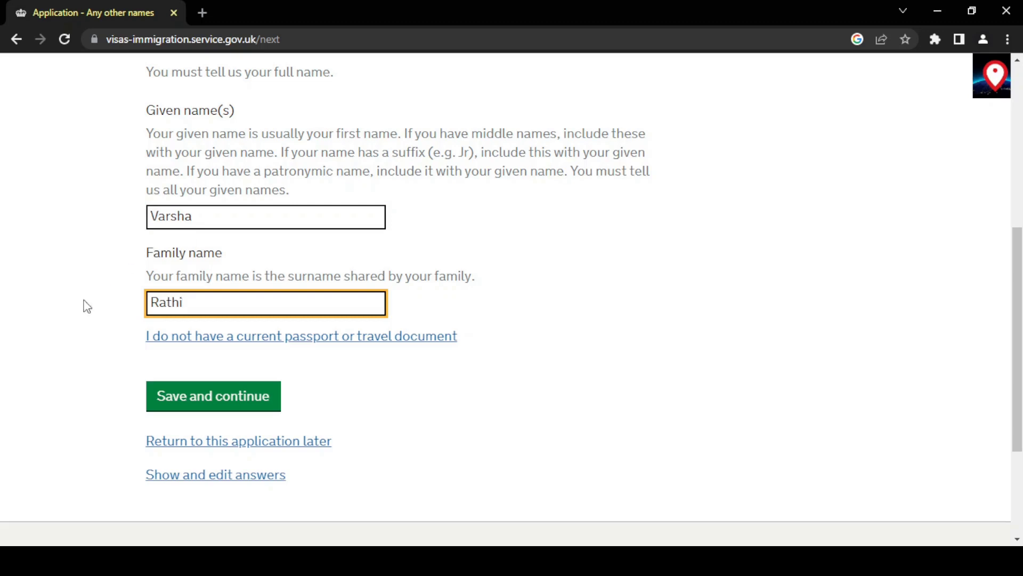
left_click(167, 413)
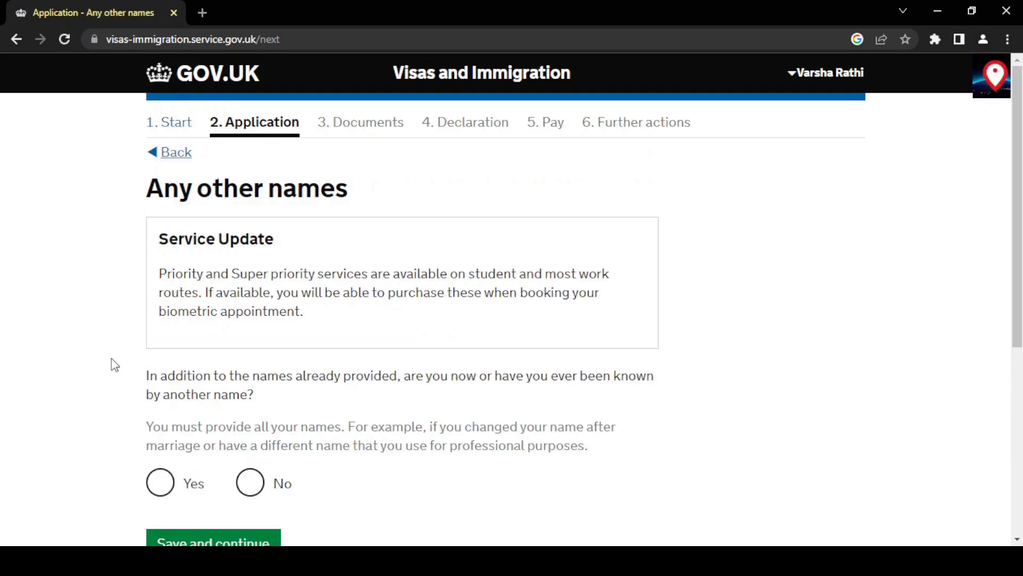
Answer No to being known by any other names.
scroll(114, 363, "down", 2)
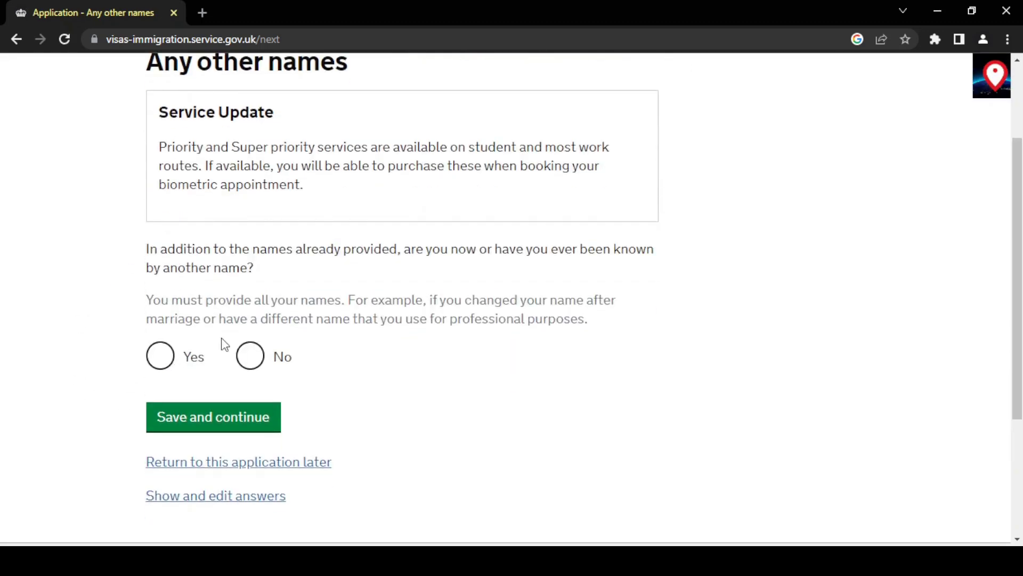
left_click(251, 369)
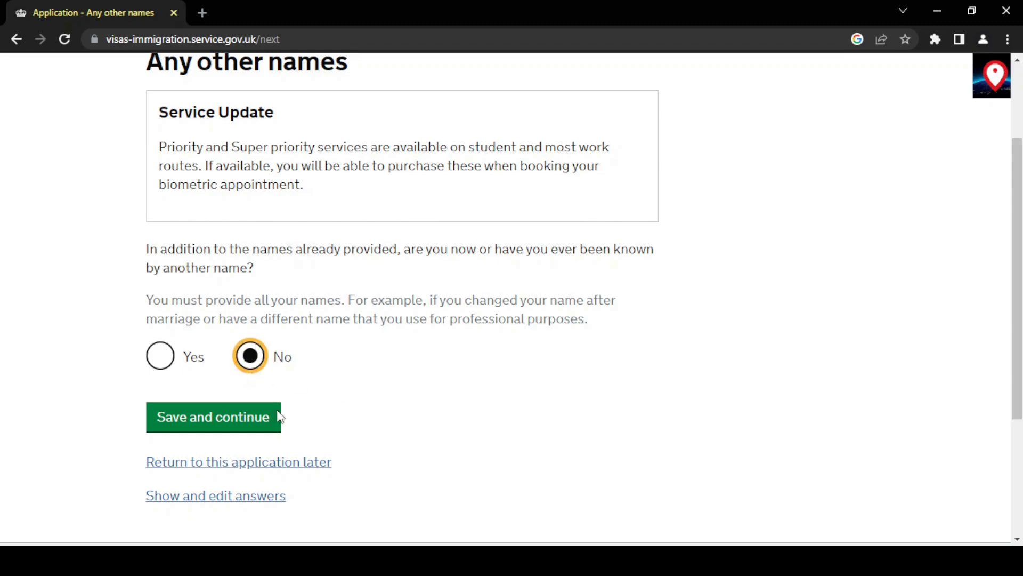
left_click(239, 418)
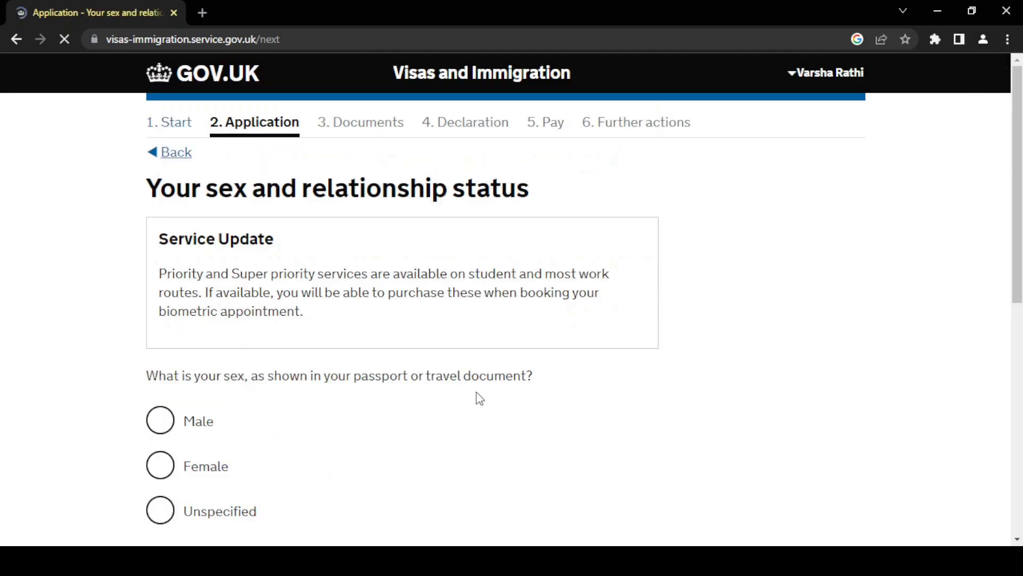
Record sex as Female and relationship status as 'Married or a civil partner'.
scroll(479, 398, "down", 1)
scroll(478, 398, "down", 2)
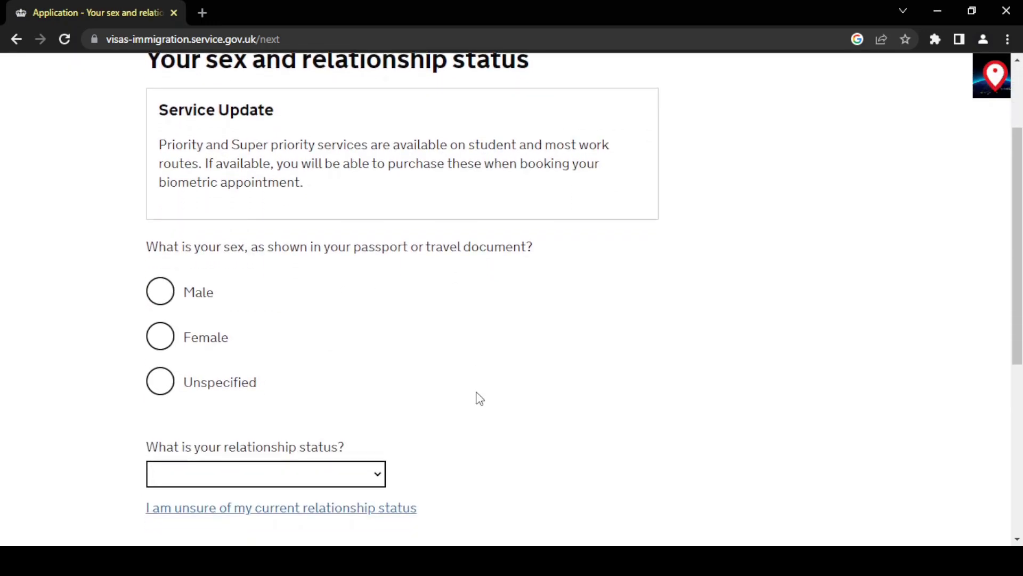
left_click(160, 338)
scroll(429, 366, "down", 2)
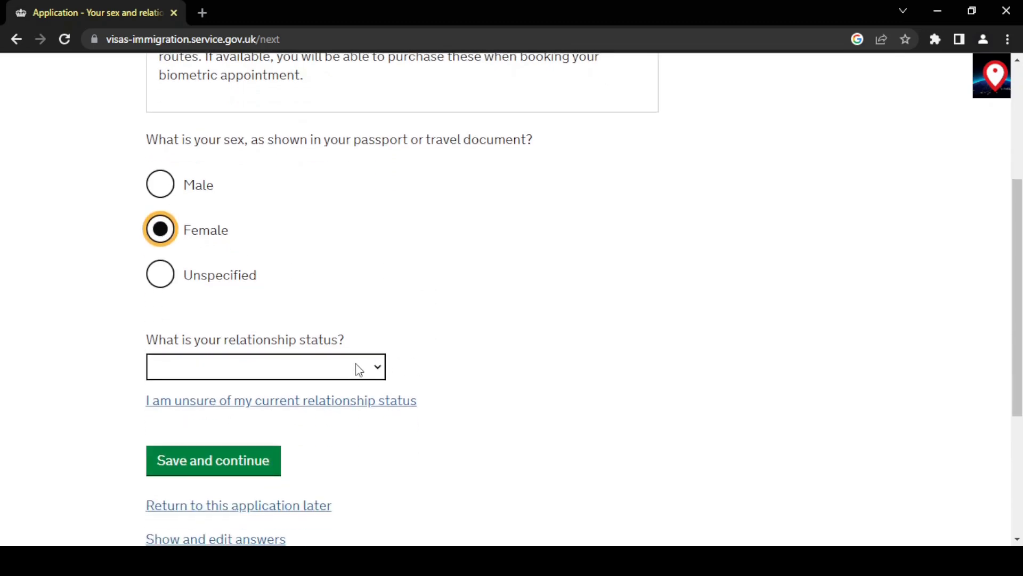
left_click(358, 368)
left_click(223, 433)
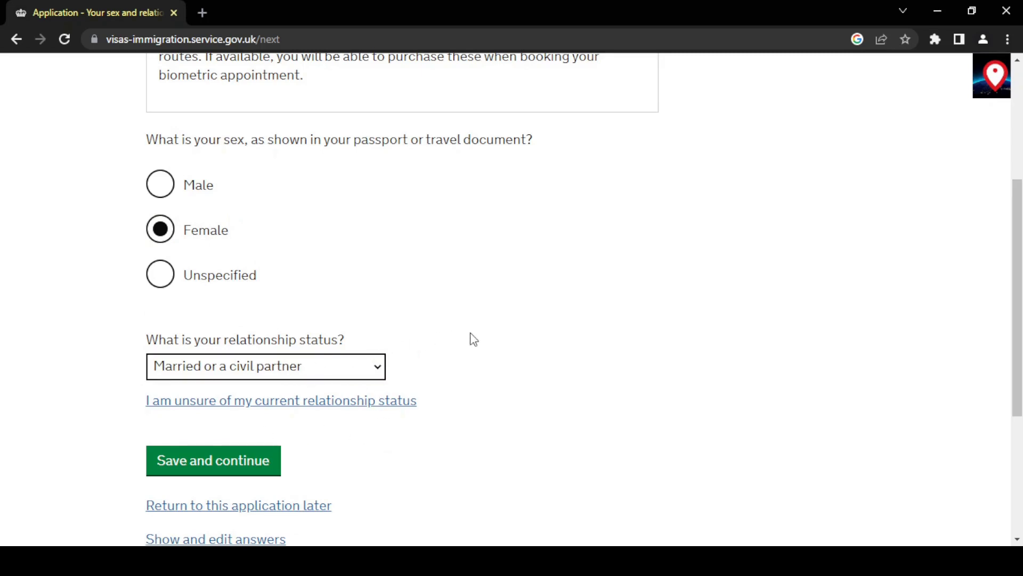
scroll(470, 339, "down", 2)
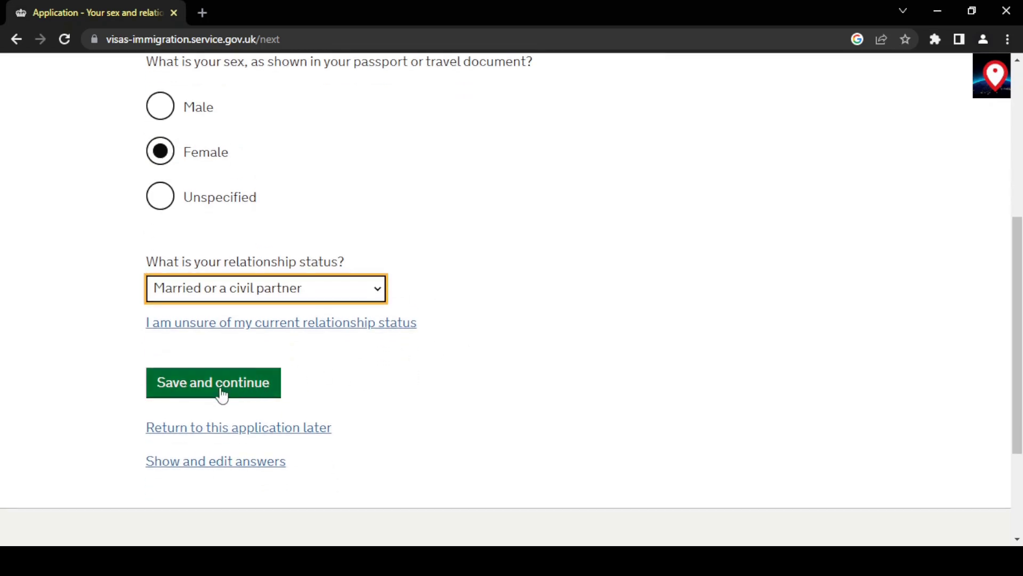
left_click(222, 396)
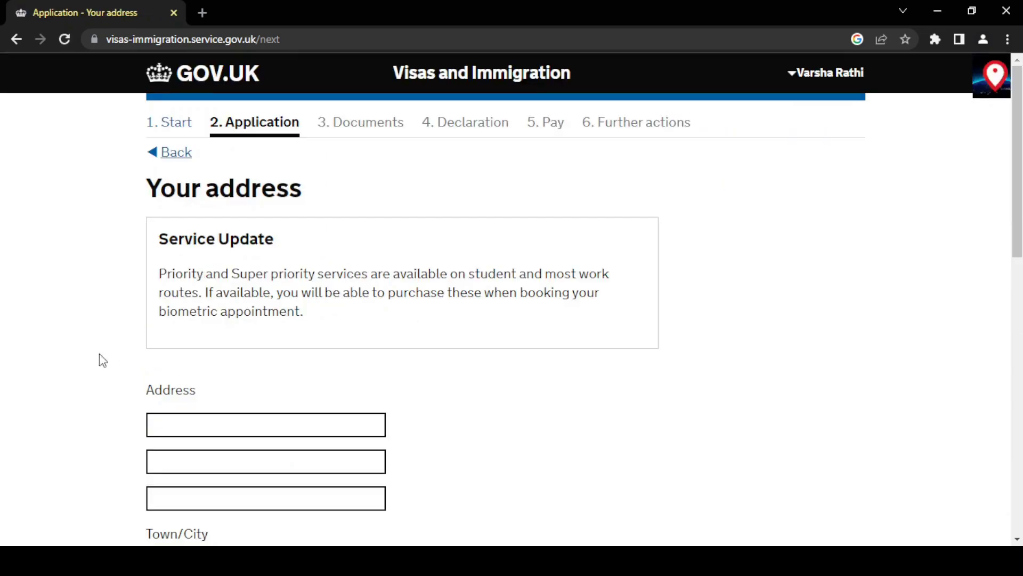
Fill in your home address.
scroll(102, 360, "down", 5)
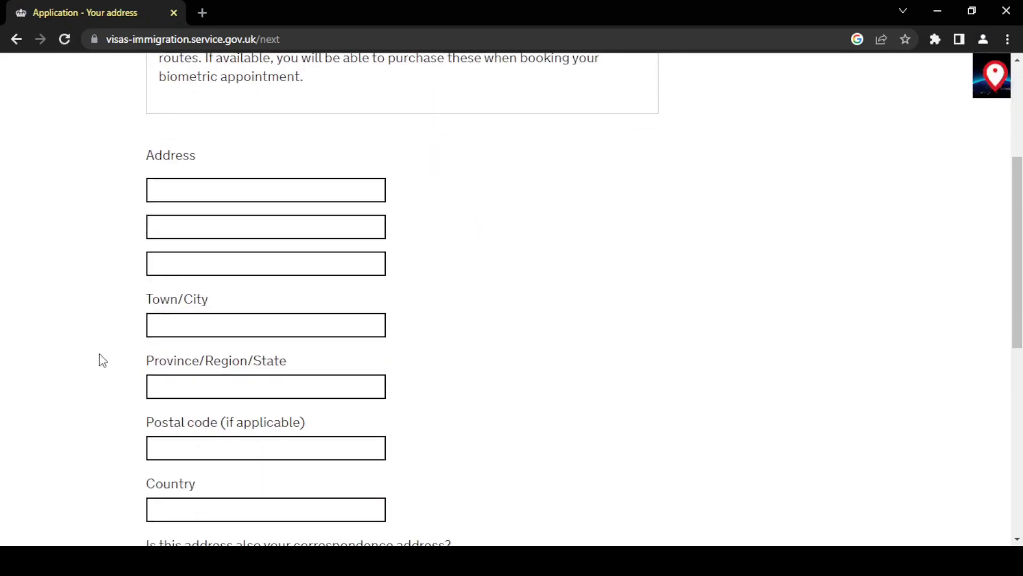
left_click(184, 194)
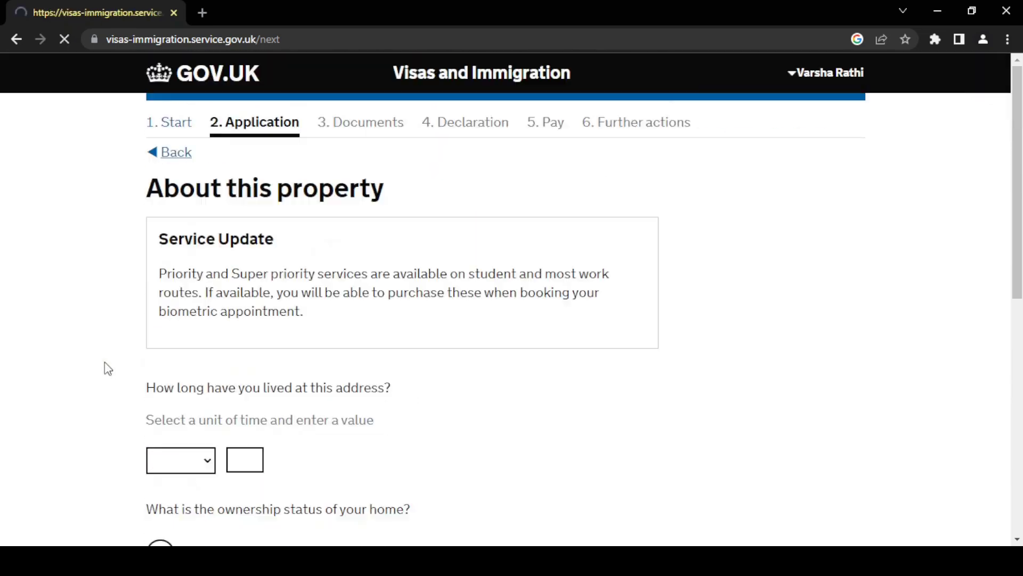
scroll(107, 368, "down", 3)
scroll(107, 368, "down", 2)
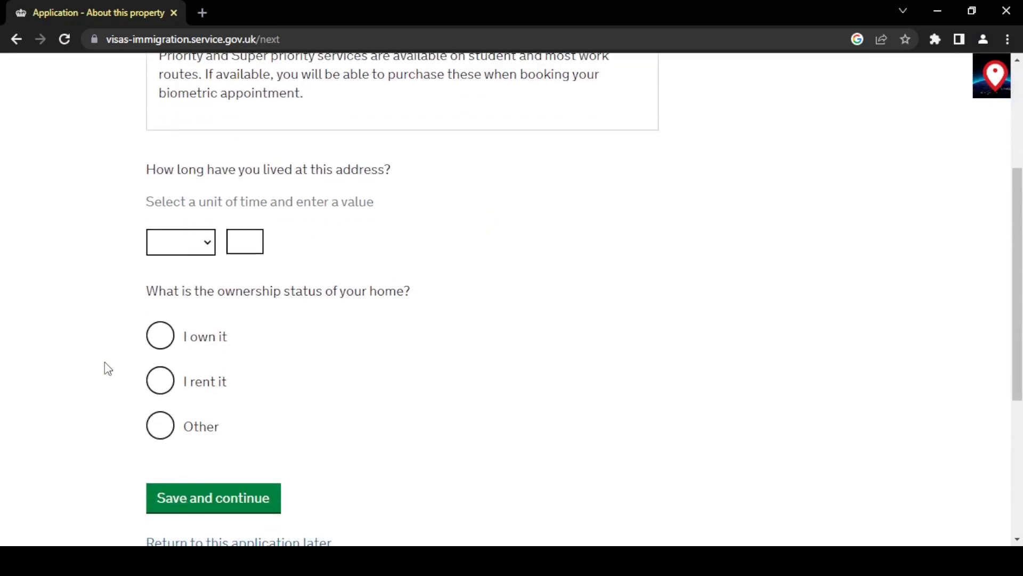
Record living there for 5 years in a home you own, and save.
left_click(207, 226)
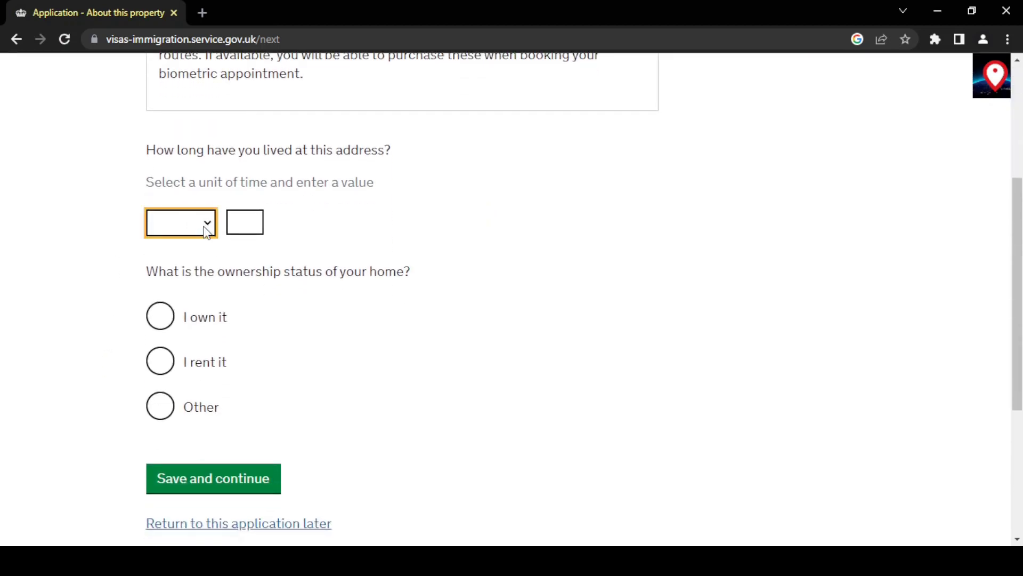
left_click(174, 324)
left_click(243, 228)
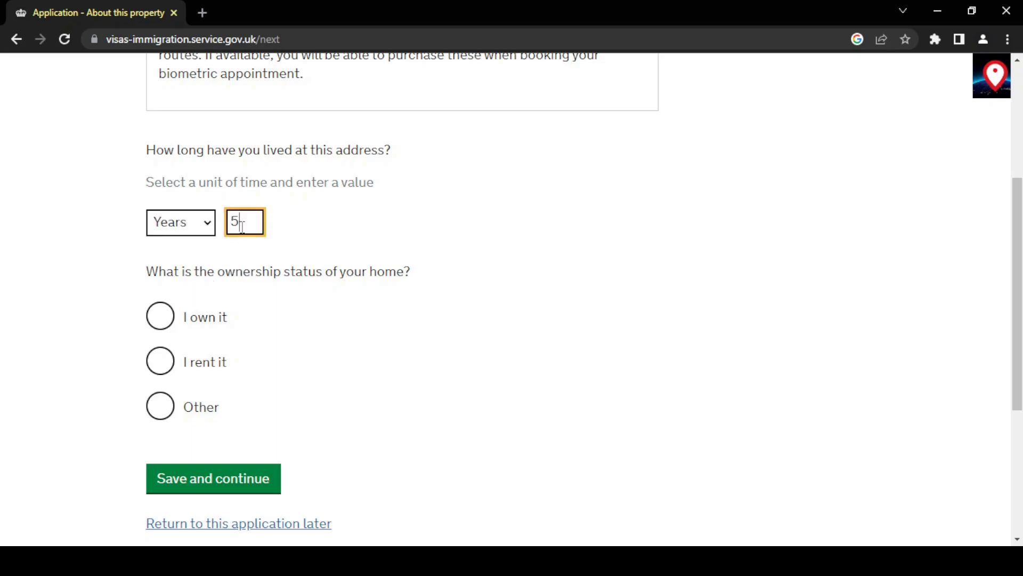
left_click(160, 316)
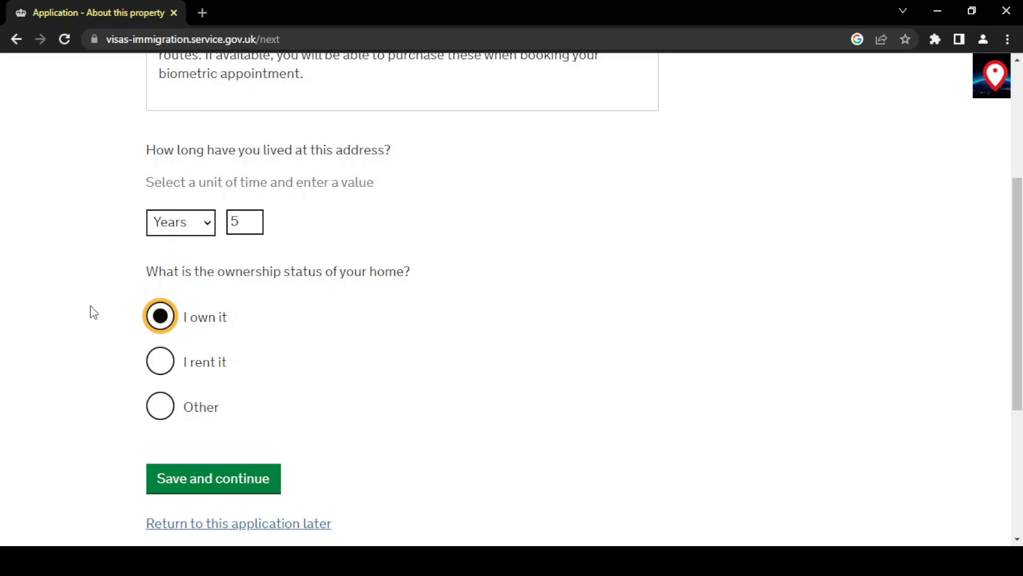
scroll(93, 313, "down", 1)
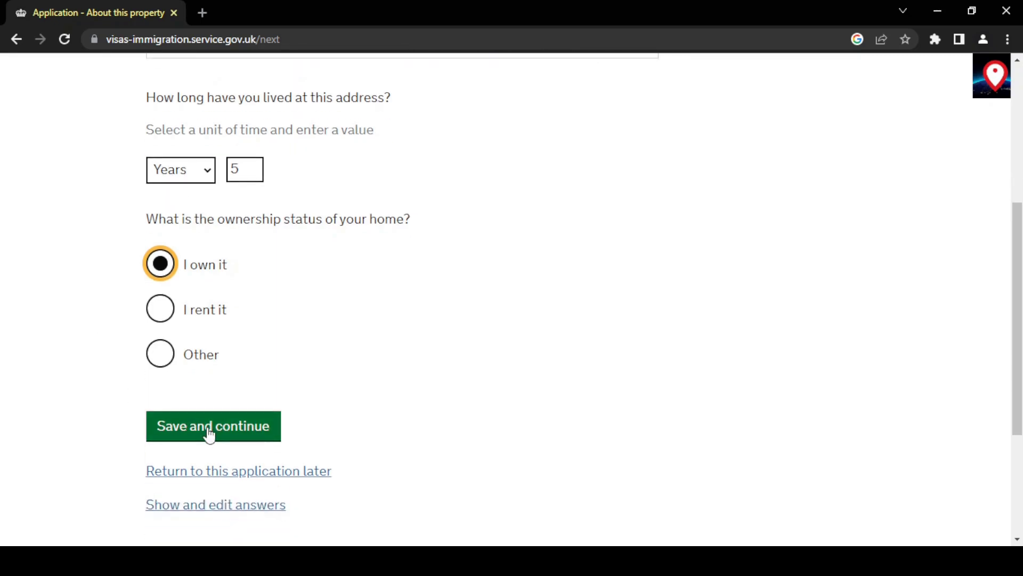
left_click(209, 430)
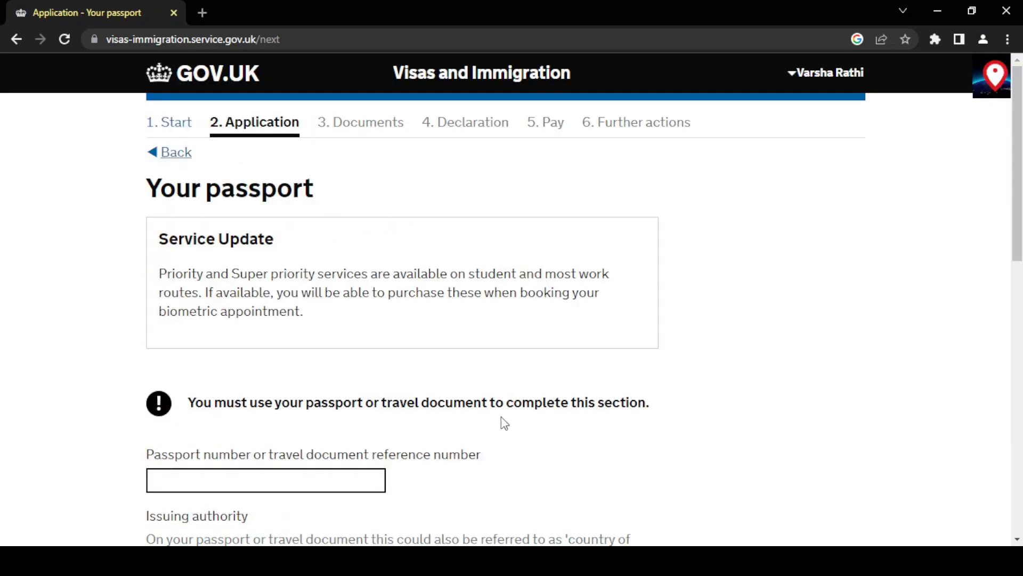
Enter passport number, Republic Of India as issuing authority, and issue and expiry dates.
scroll(504, 424, "down", 3)
left_click(322, 349)
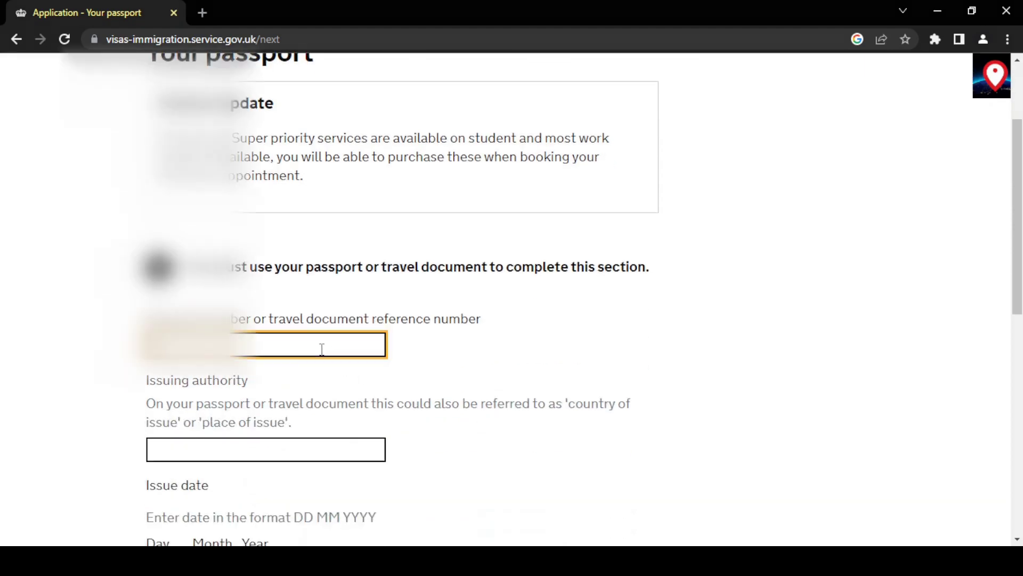
left_click(269, 394)
scroll(301, 392, "down", 1)
left_click(301, 377)
left_click(314, 406)
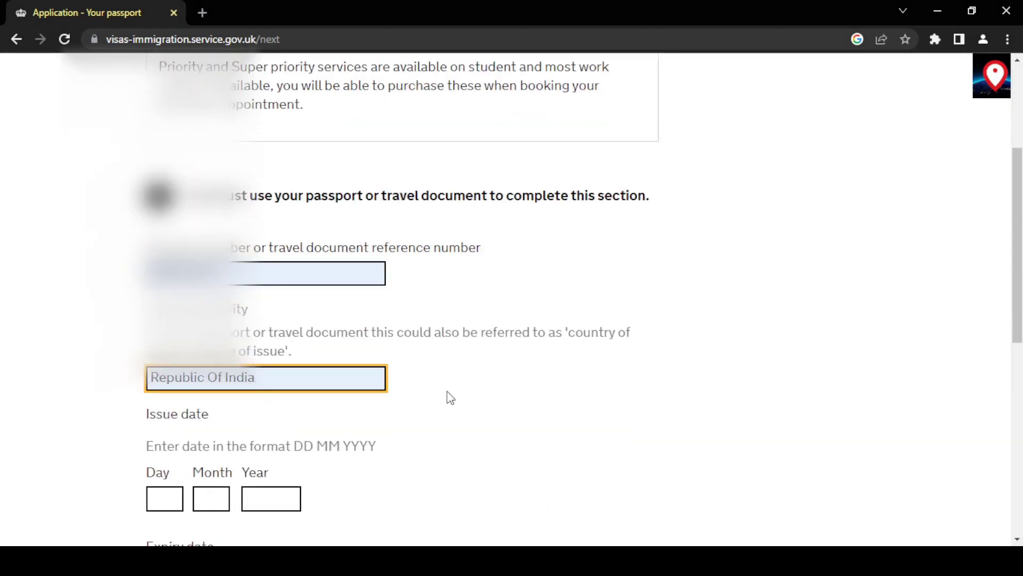
scroll(451, 397, "down", 3)
left_click(165, 273)
key("Tab")
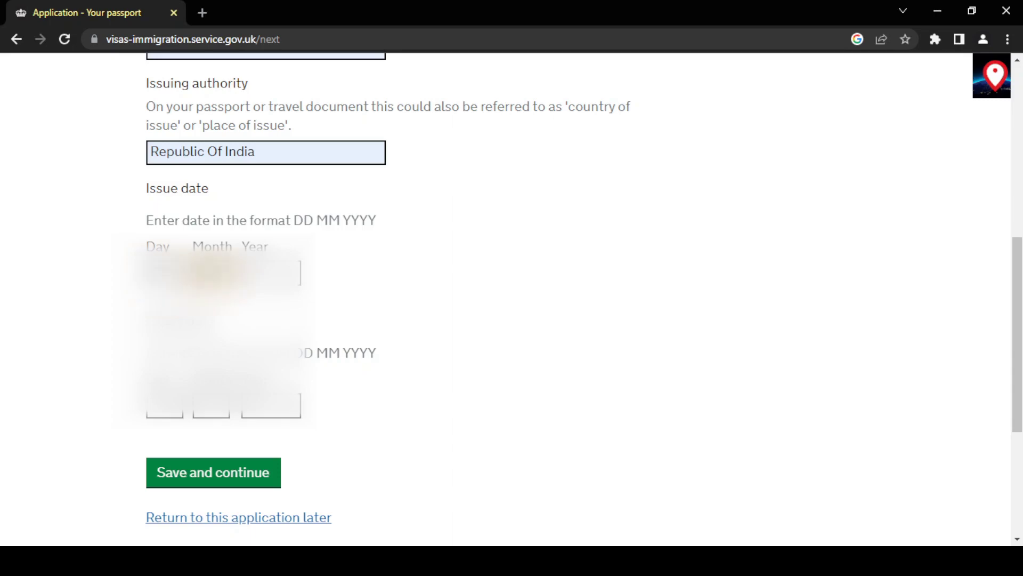
key("Tab")
key("Tab")
key("Tab")
key("Tab")
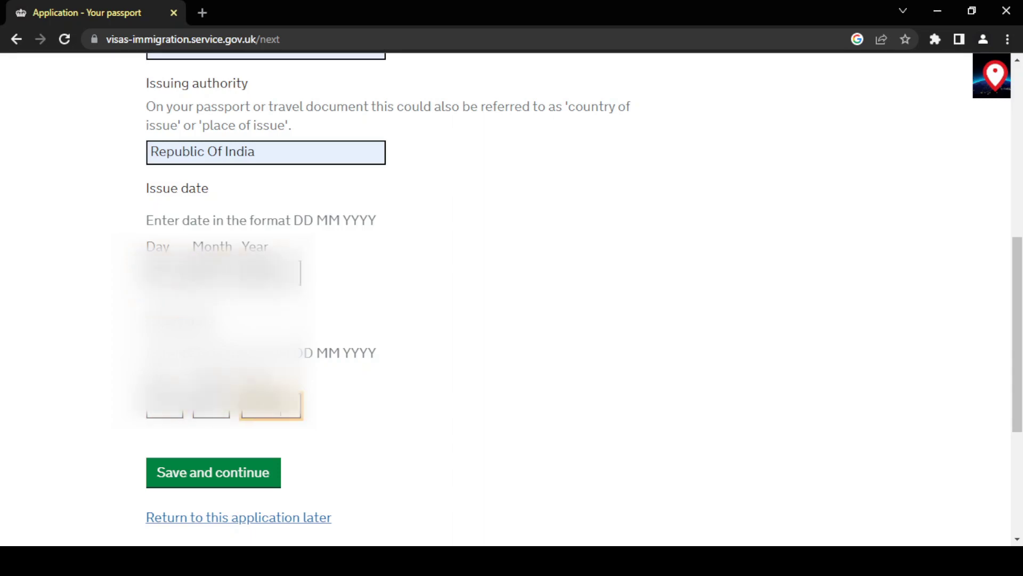
left_click(244, 477)
Answer Yes to a national identity card, enter its number and Government Of India issuer.
scroll(463, 429, "down", 2)
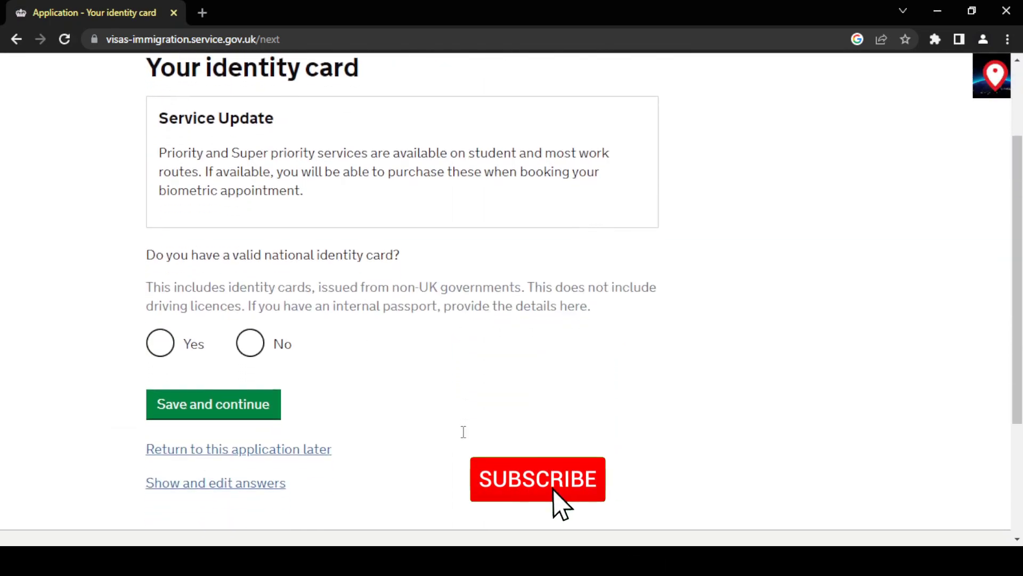
left_click(155, 341)
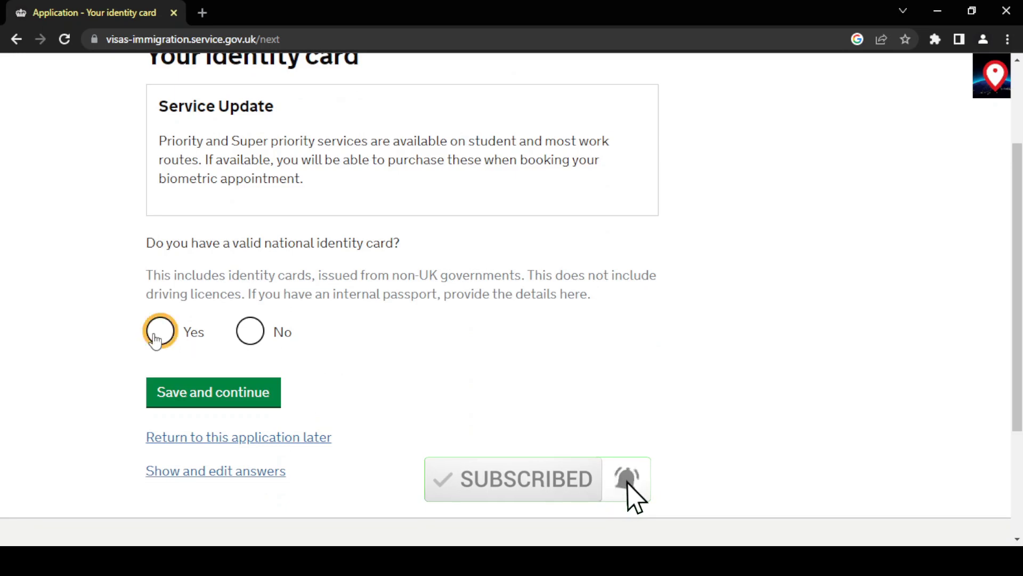
scroll(121, 381, "down", 3)
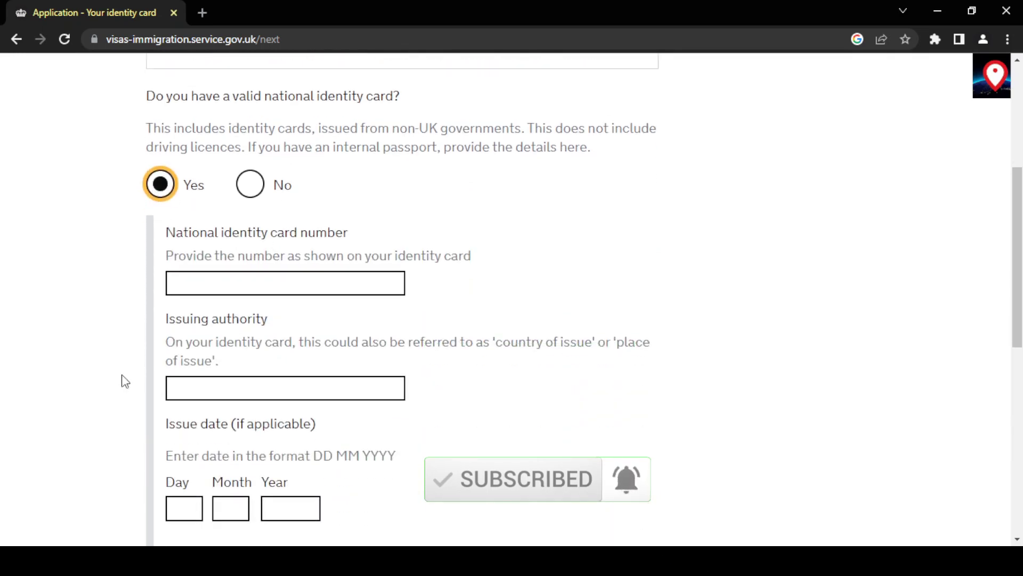
scroll(123, 381, "down", 1)
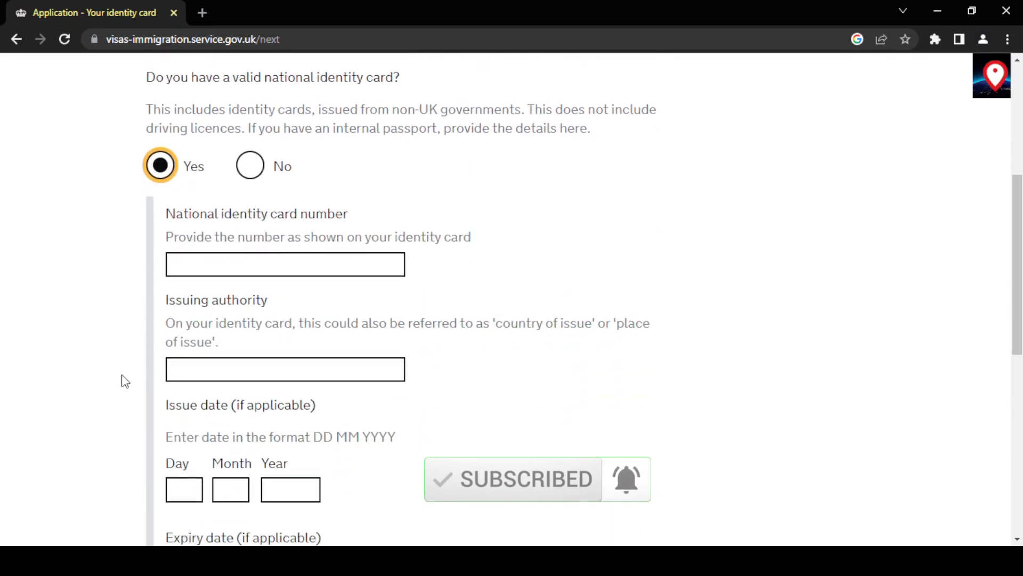
left_click(202, 234)
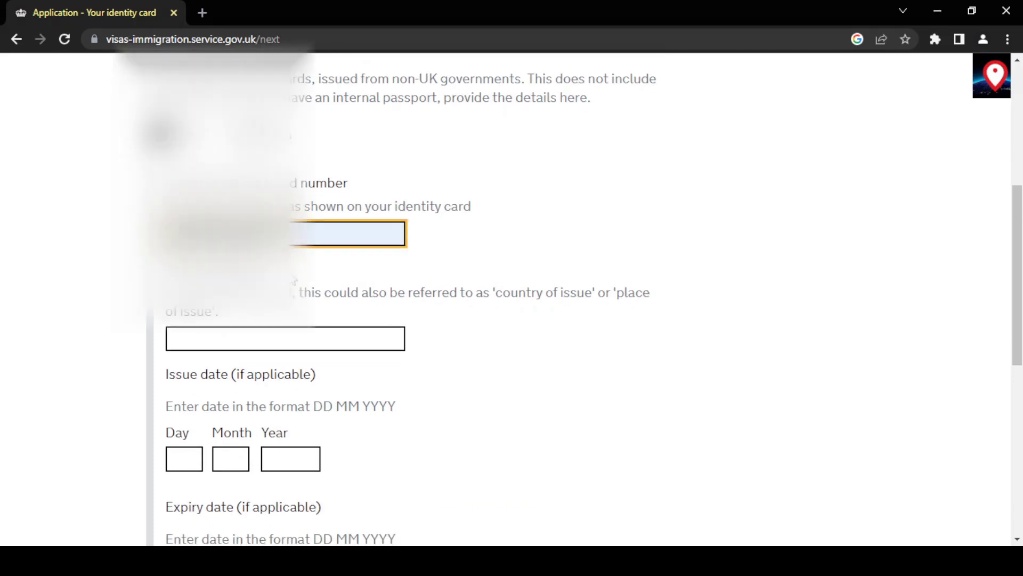
left_click(278, 338)
scroll(130, 396, "down", 3)
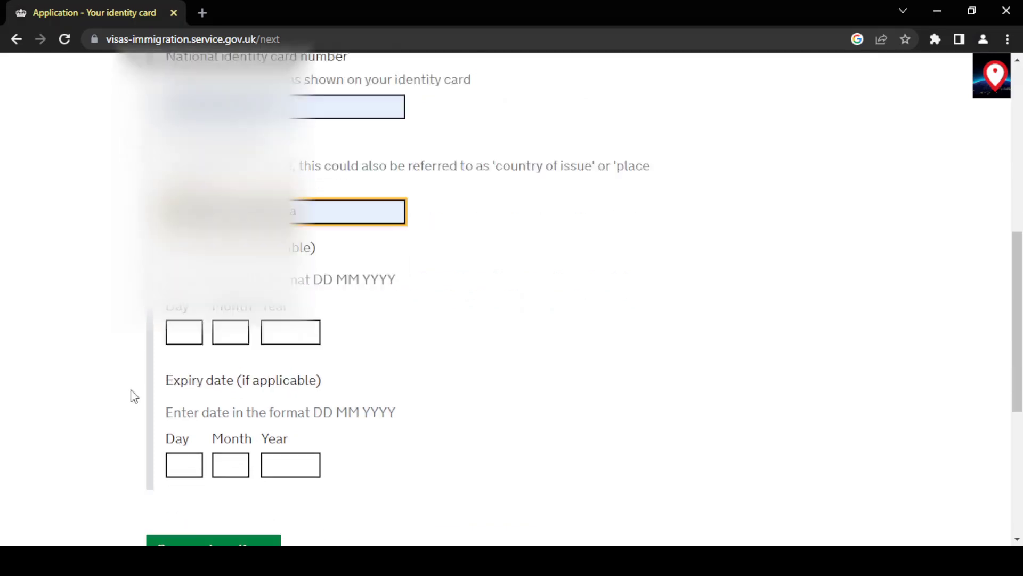
type("a")
scroll(233, 472, "down", 1)
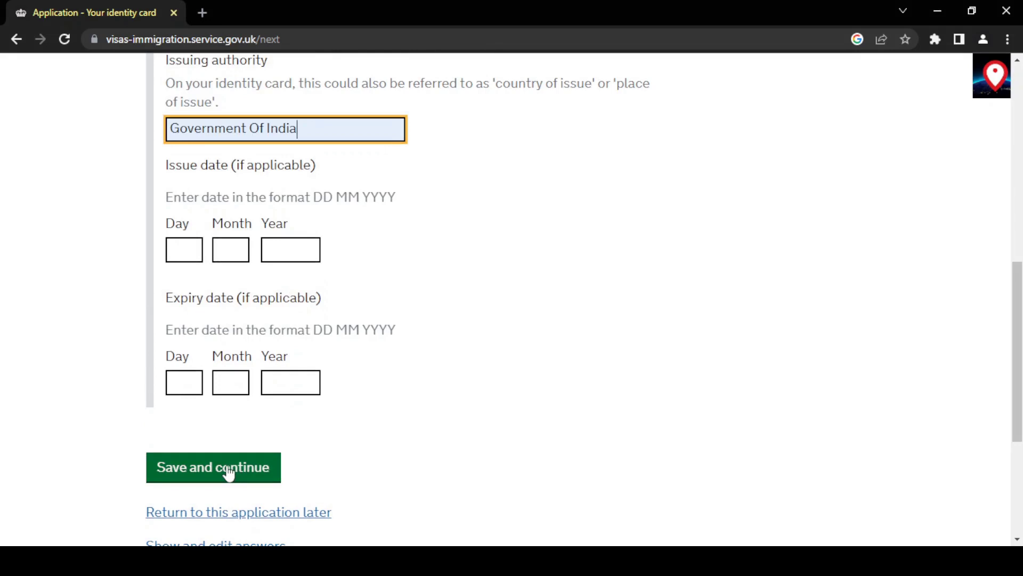
left_click(229, 473)
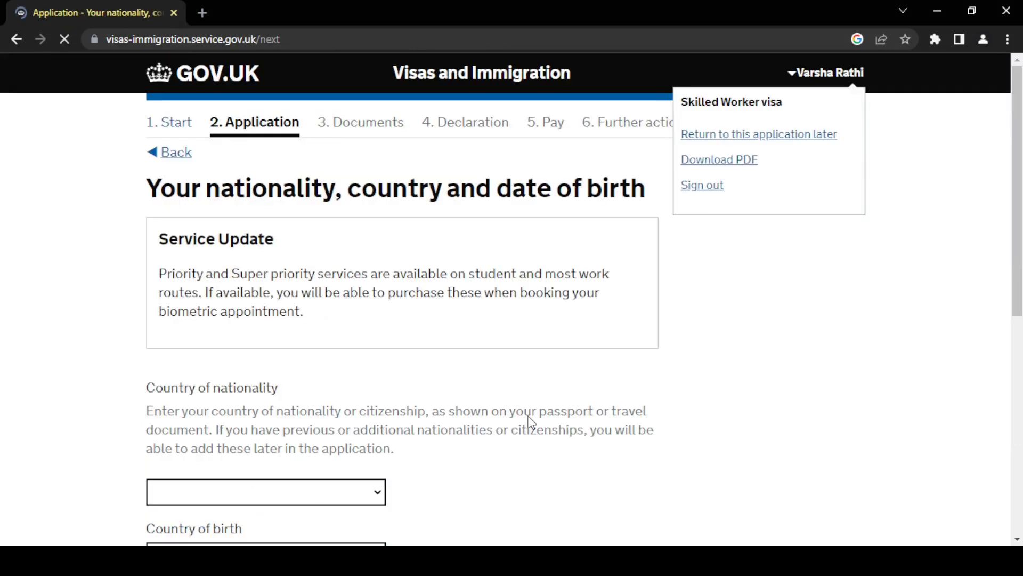
Set both Country of nationality and Country of birth to India from the suggestions.
scroll(530, 416, "down", 1)
scroll(530, 416, "down", 5)
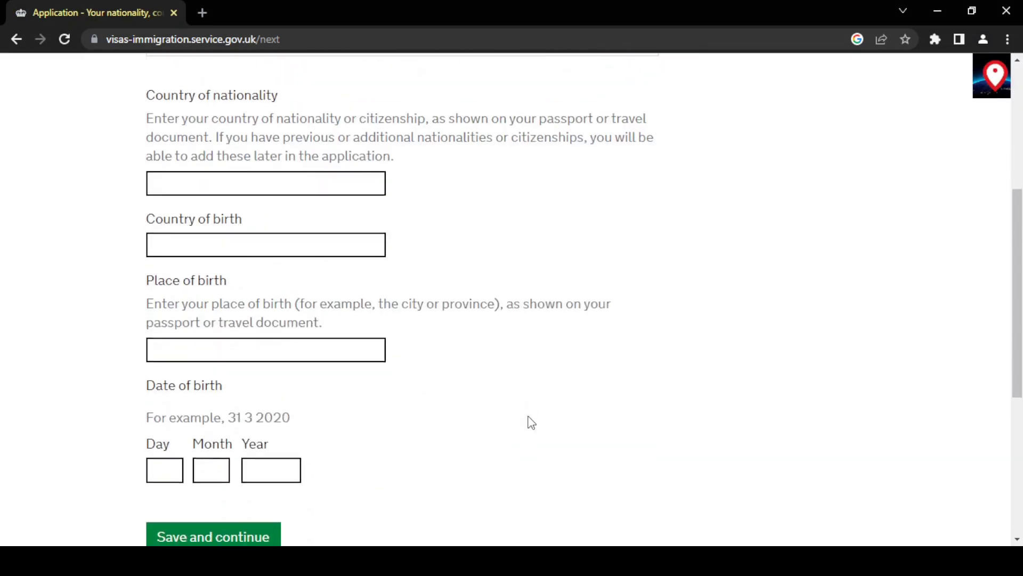
left_click(268, 180)
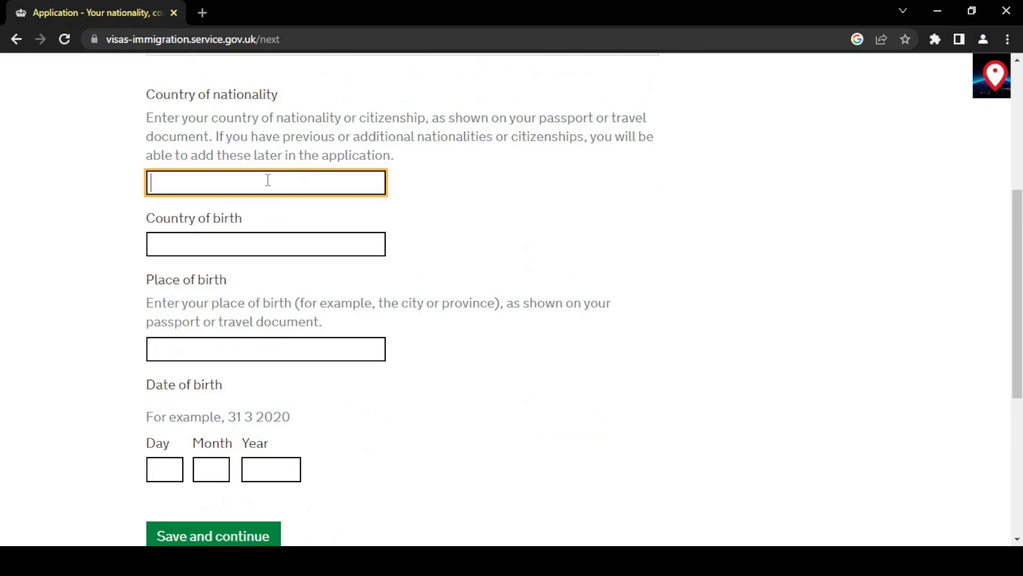
type("Indi")
left_click(260, 208)
left_click(241, 244)
type("India")
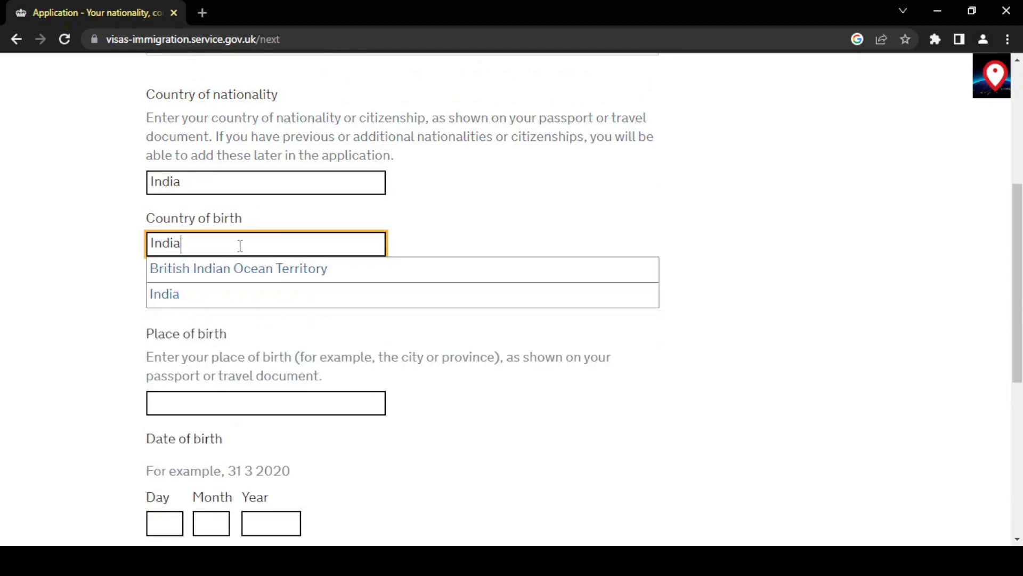
left_click(208, 302)
Enter the place of birth and save the birth details.
left_click(205, 349)
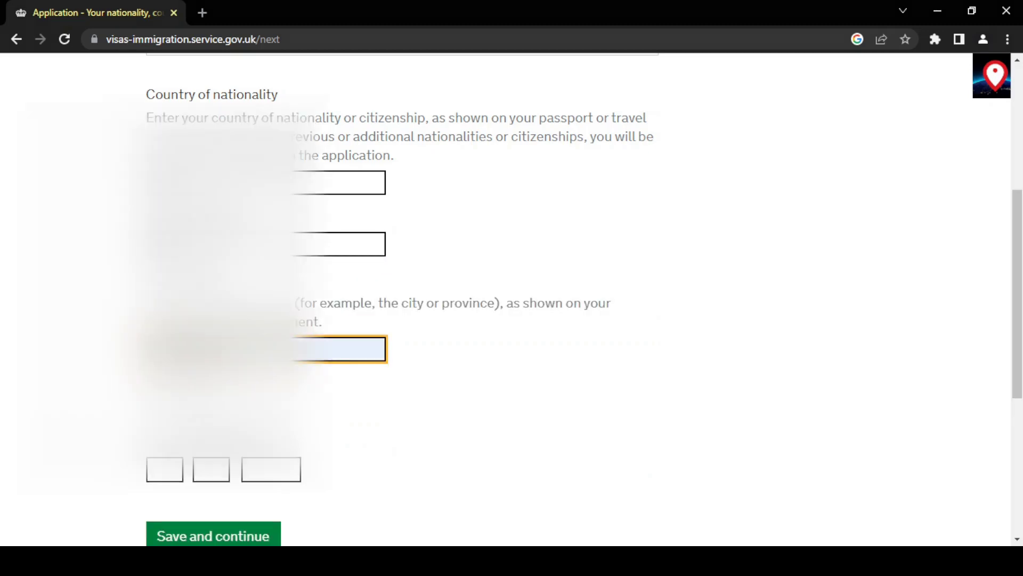
left_click(473, 408)
scroll(473, 407, "down", 3)
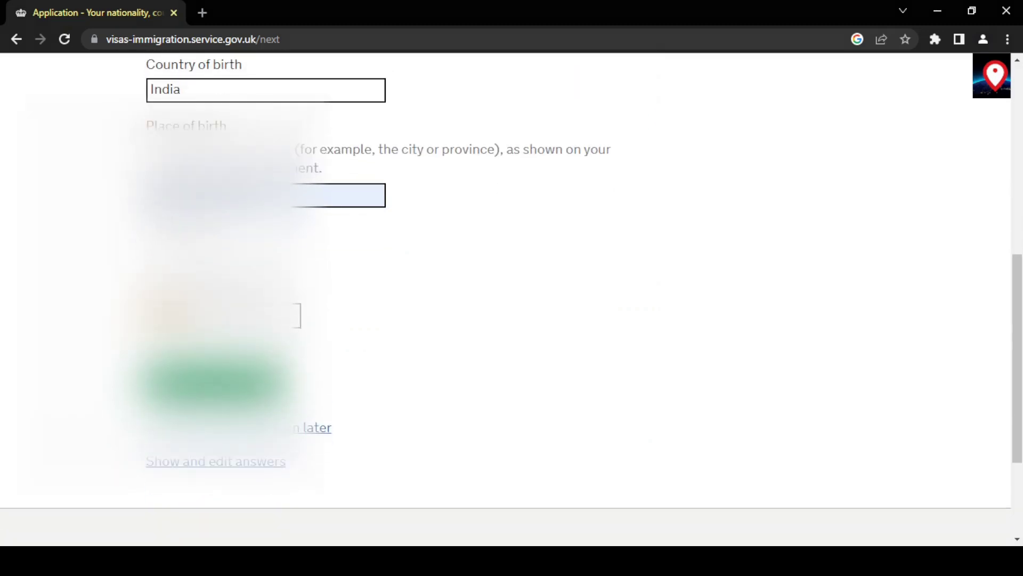
left_click(214, 382)
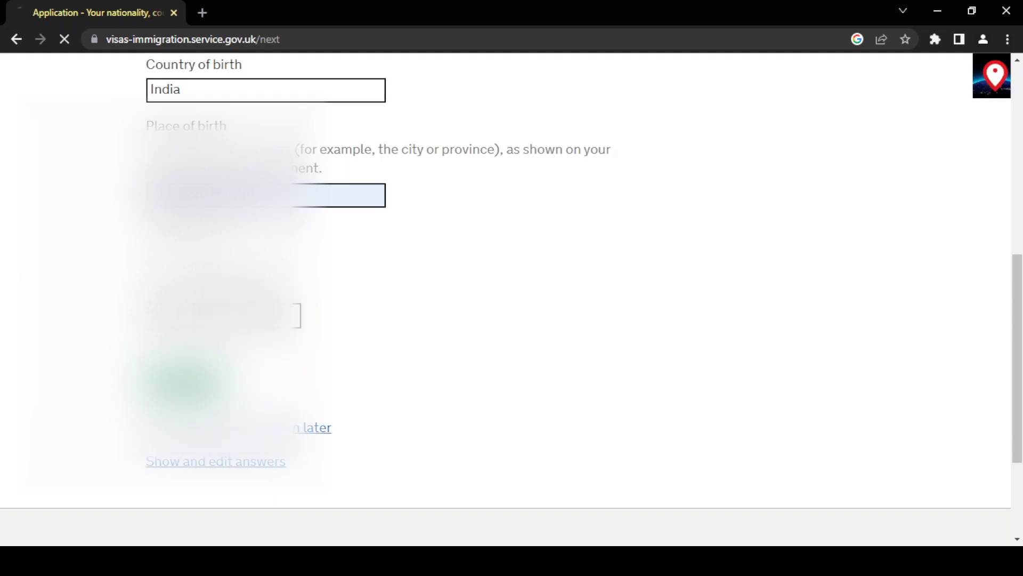
scroll(454, 376, "down", 3)
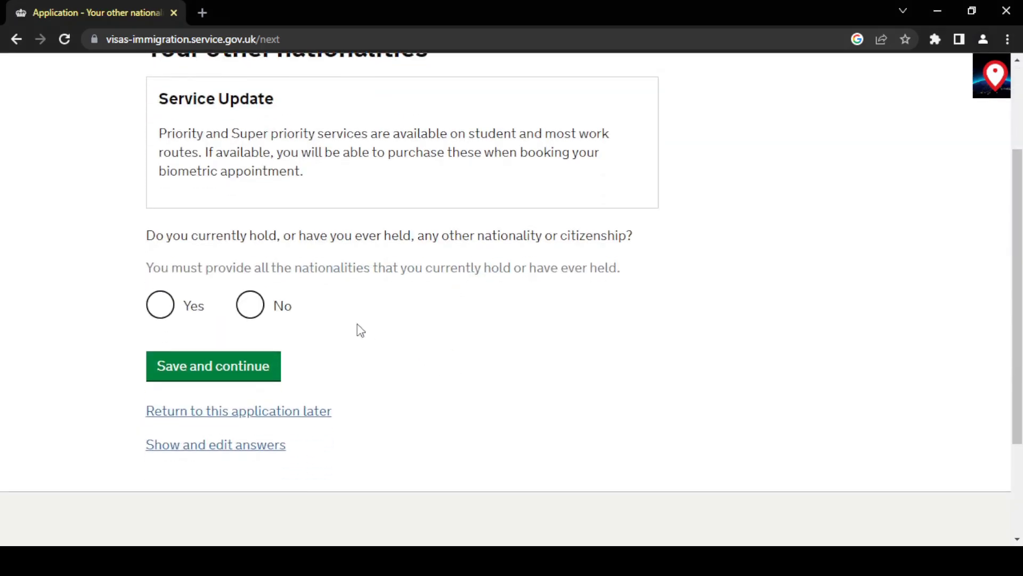
Answer No to other nationalities and choose English as the preferred language.
left_click(250, 305)
left_click(245, 364)
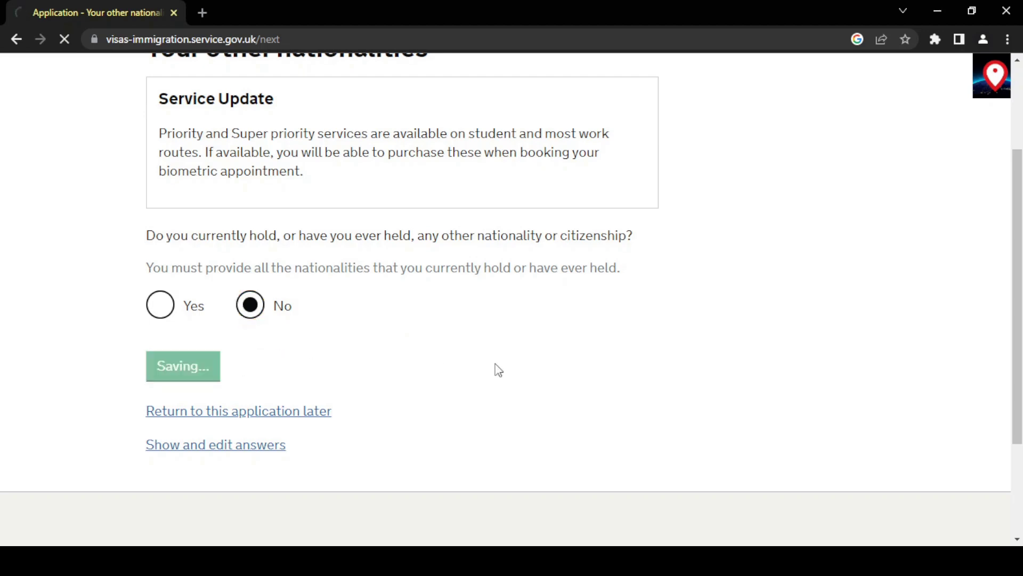
scroll(497, 370, "down", 3)
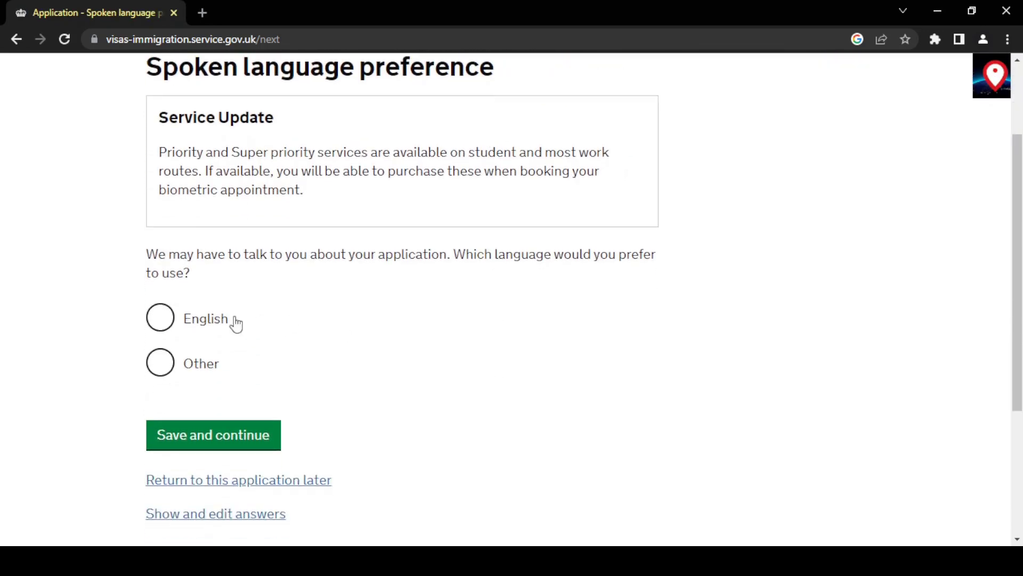
left_click(199, 321)
left_click(258, 442)
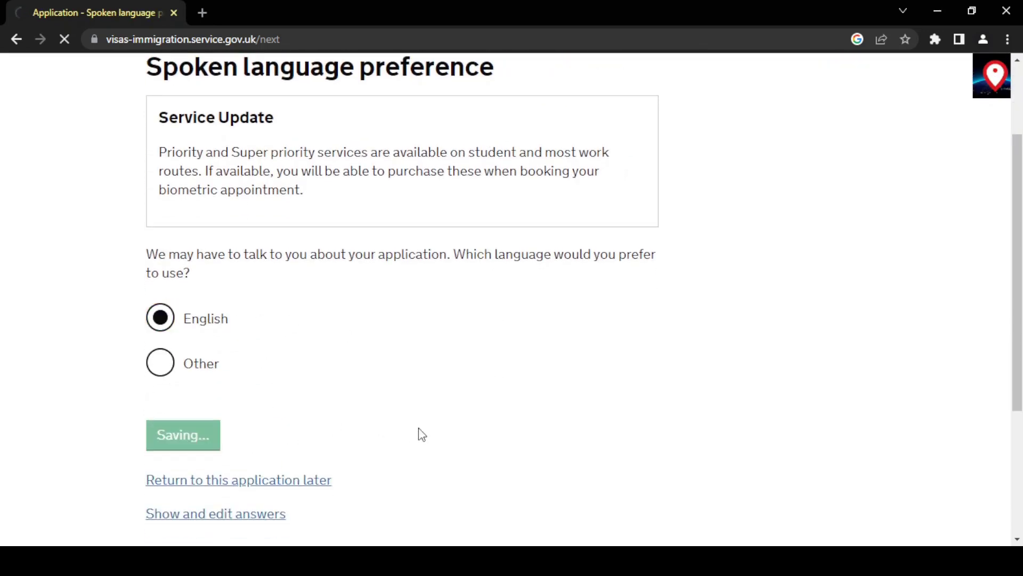
Answer Yes to passing an English Language assessment and to giving English evidence before.
scroll(419, 429, "down", 1)
scroll(419, 432, "down", 2)
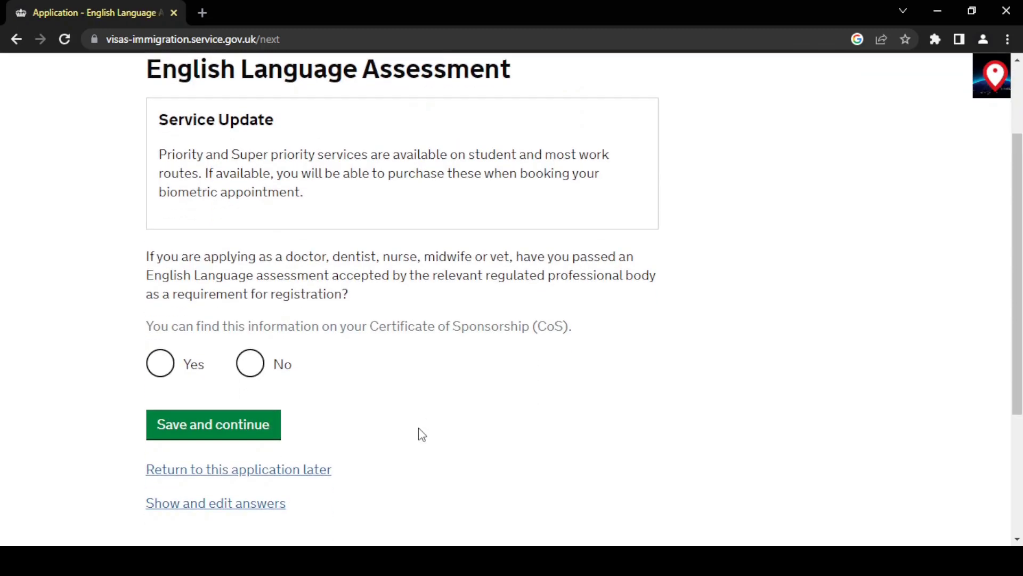
scroll(417, 434, "up", 1)
left_click(160, 421)
scroll(110, 406, "down", 1)
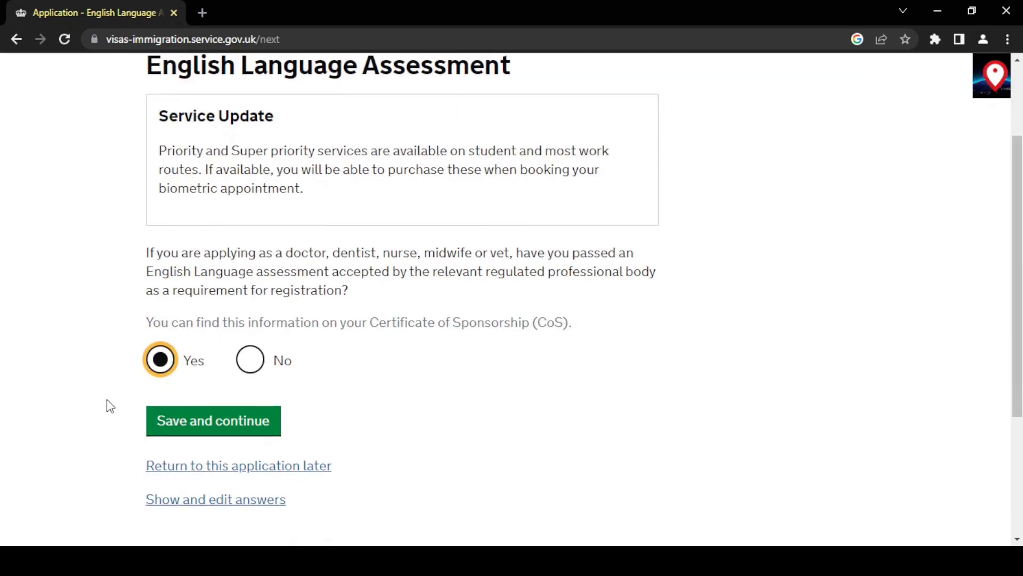
left_click(197, 421)
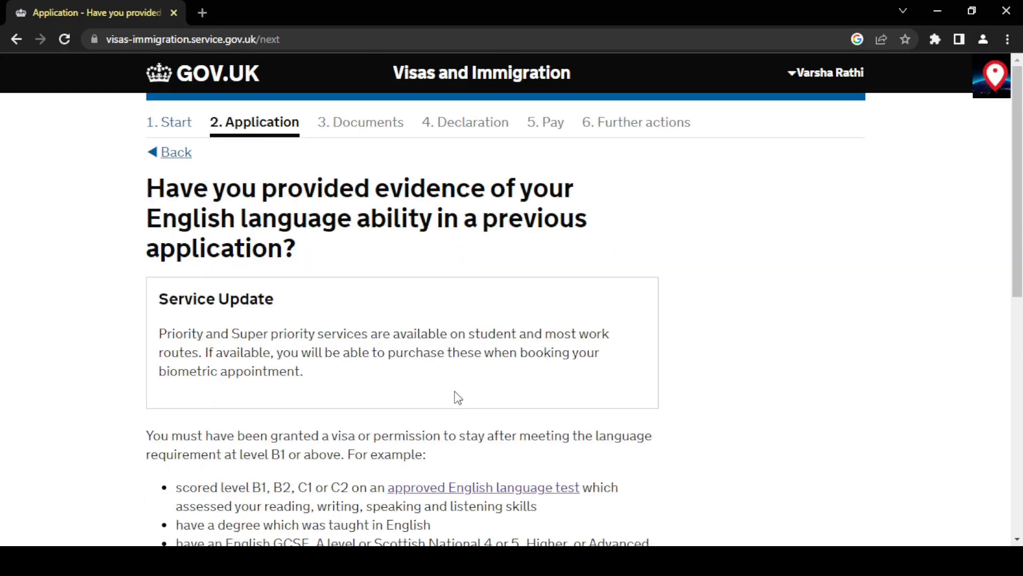
scroll(458, 397, "down", 2)
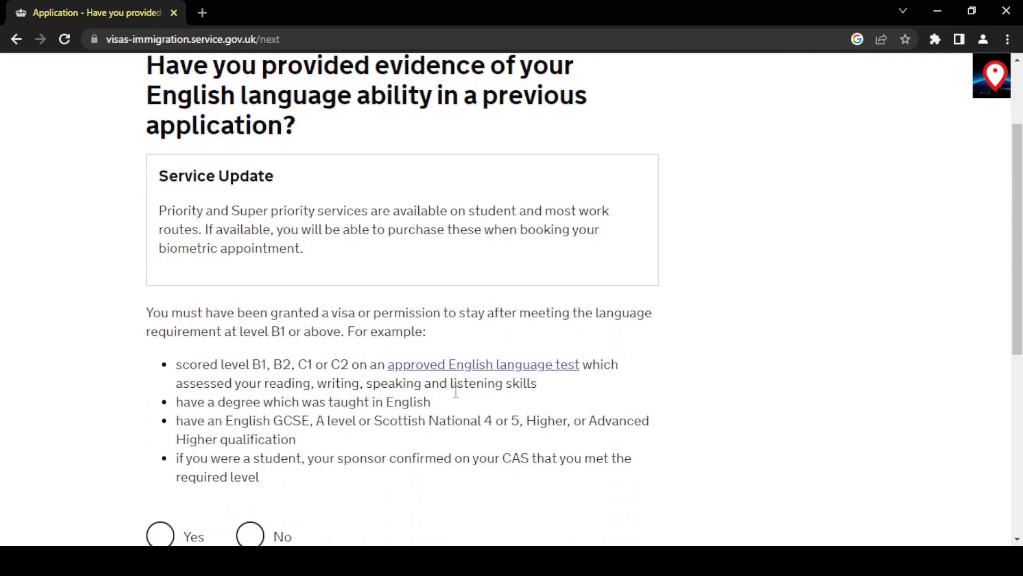
scroll(455, 392, "down", 2)
scroll(320, 453, "up", 1)
left_click(161, 482)
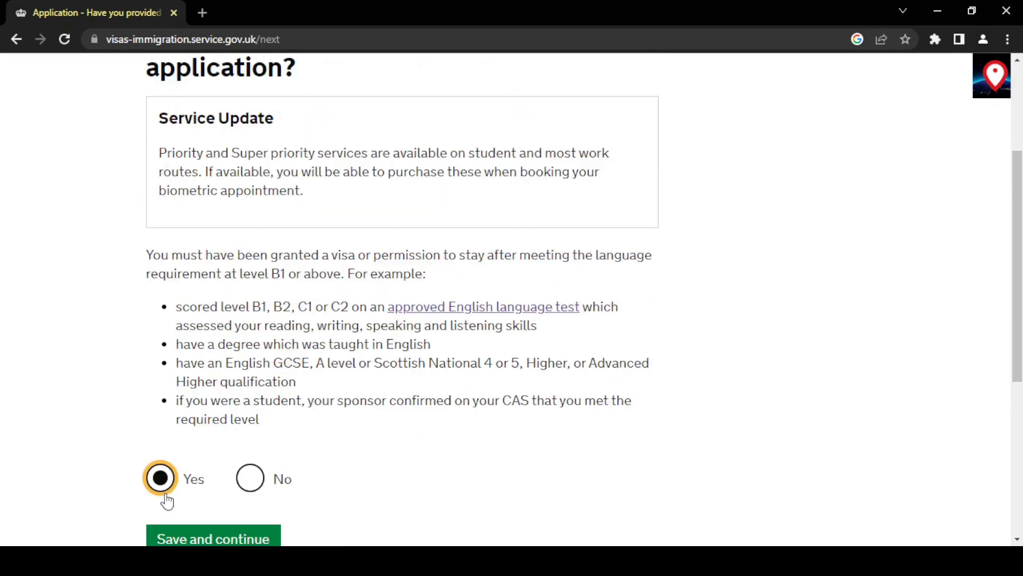
scroll(96, 439, "down", 2)
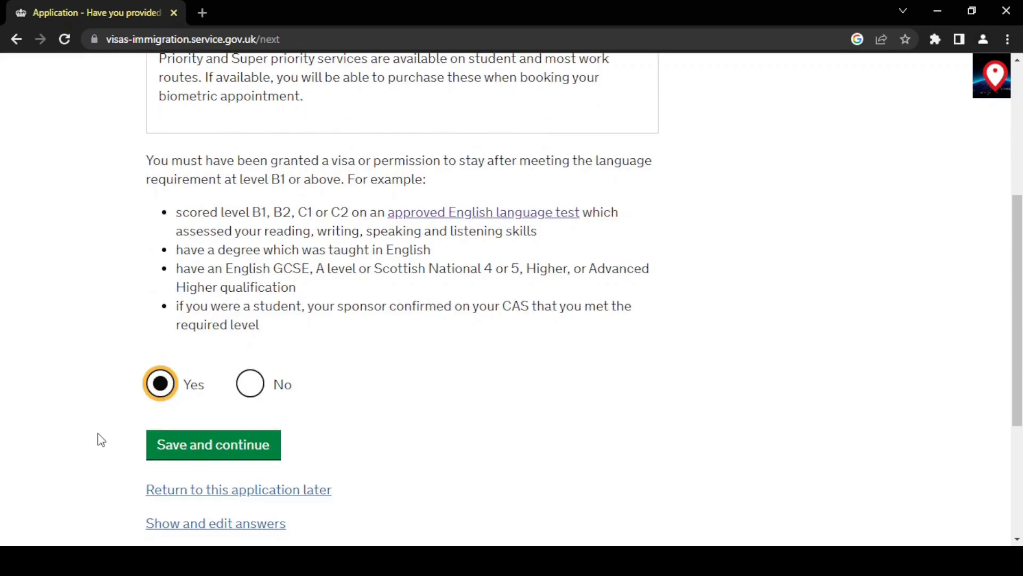
left_click(168, 445)
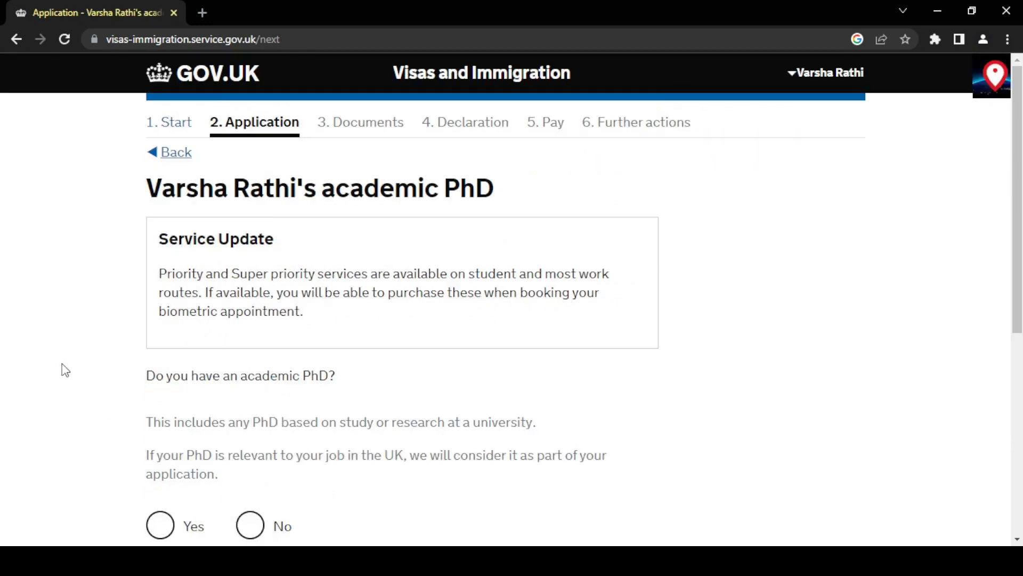
Answer No to holding an academic PhD and save.
scroll(68, 368, "down", 3)
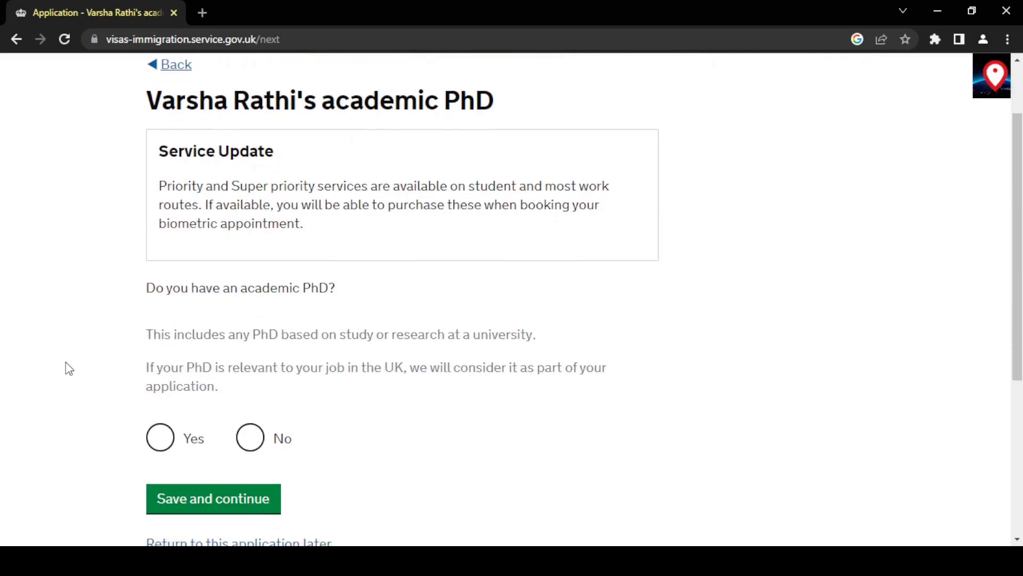
left_click(251, 379)
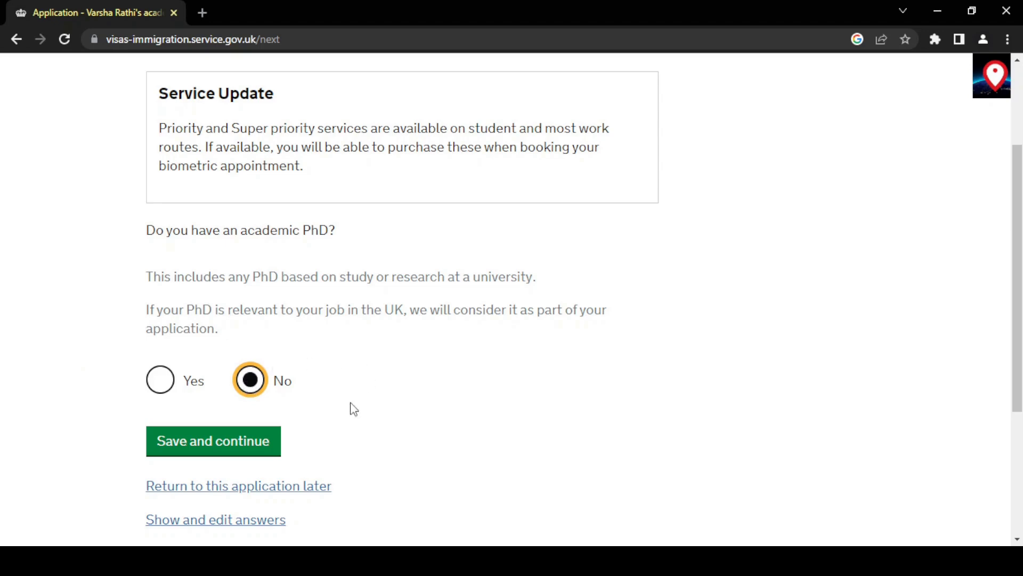
left_click(249, 446)
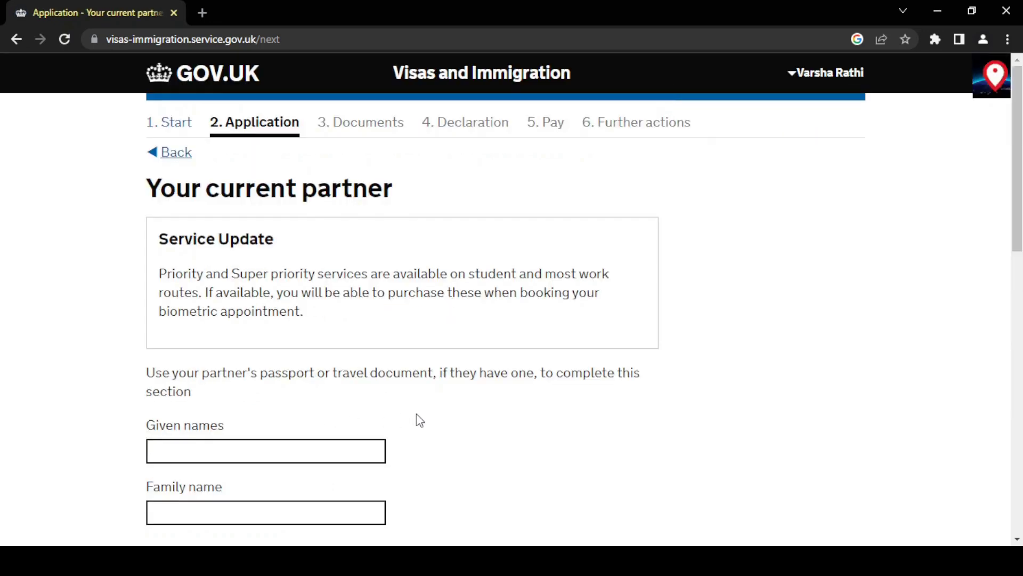
Fill in the partner's given names and date of birth.
scroll(417, 414, "down", 2)
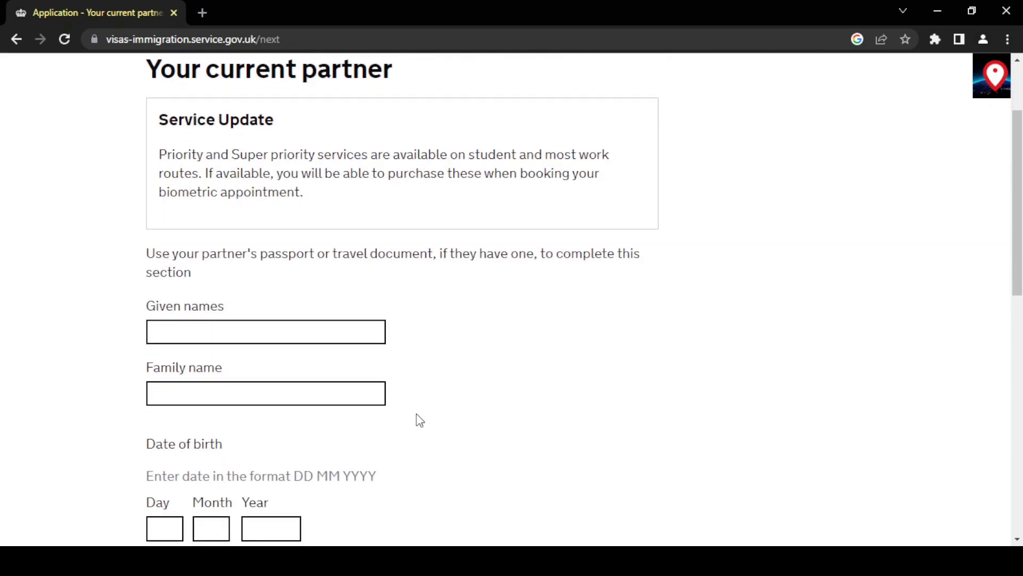
scroll(419, 420, "up", 1)
scroll(419, 420, "down", 3)
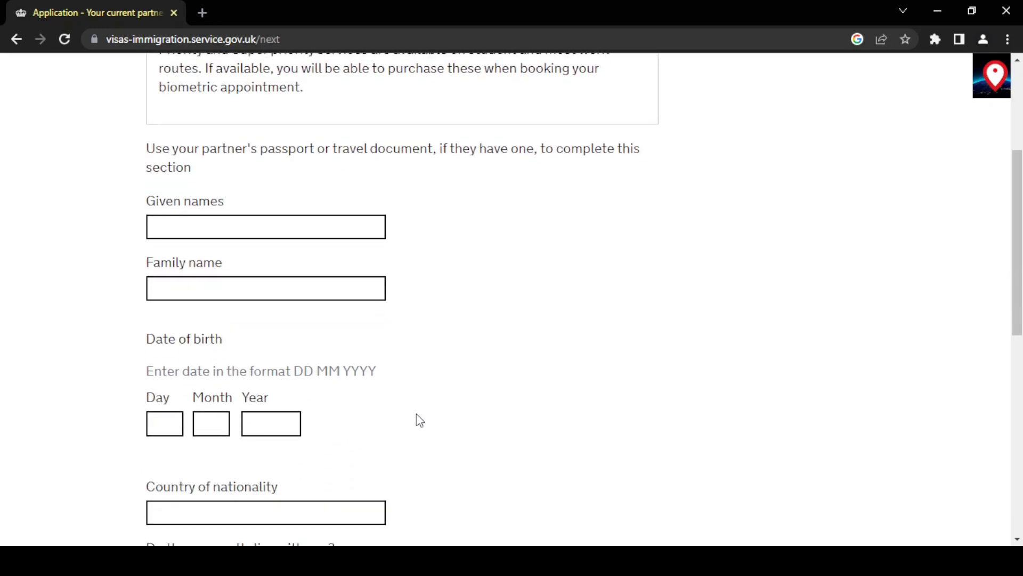
scroll(419, 419, "down", 1)
left_click(262, 161)
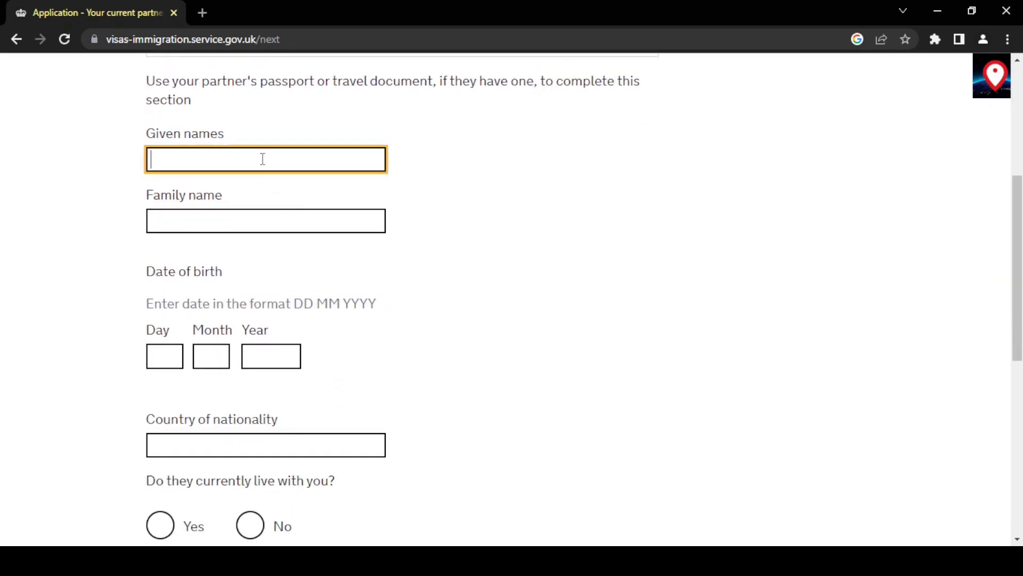
left_click(246, 249)
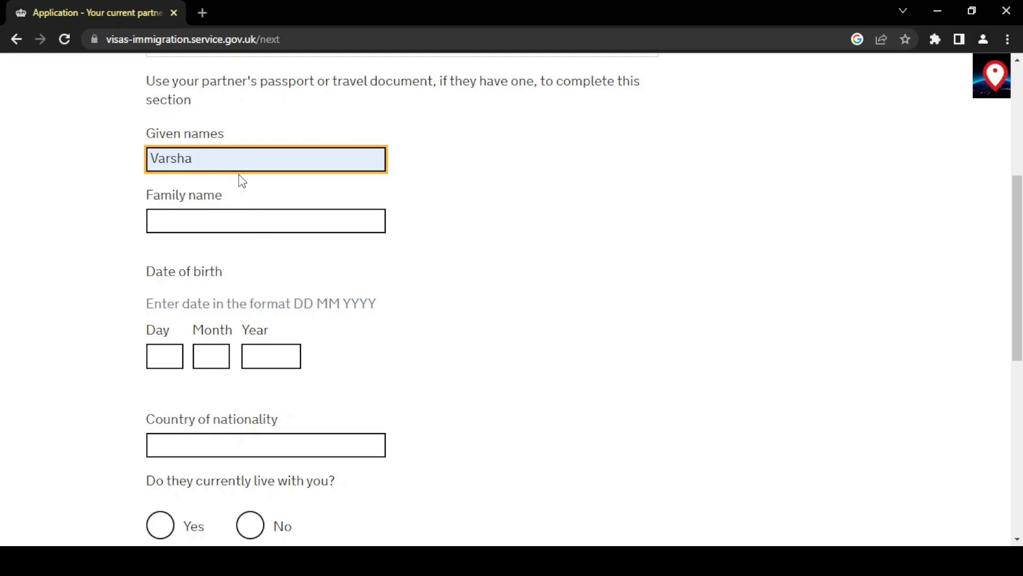
key("BackSpace")
key("BackSpace")
key("BackSpace")
key("BackSpace")
key("BackSpace")
key("BackSpace")
key("Down")
key("Return")
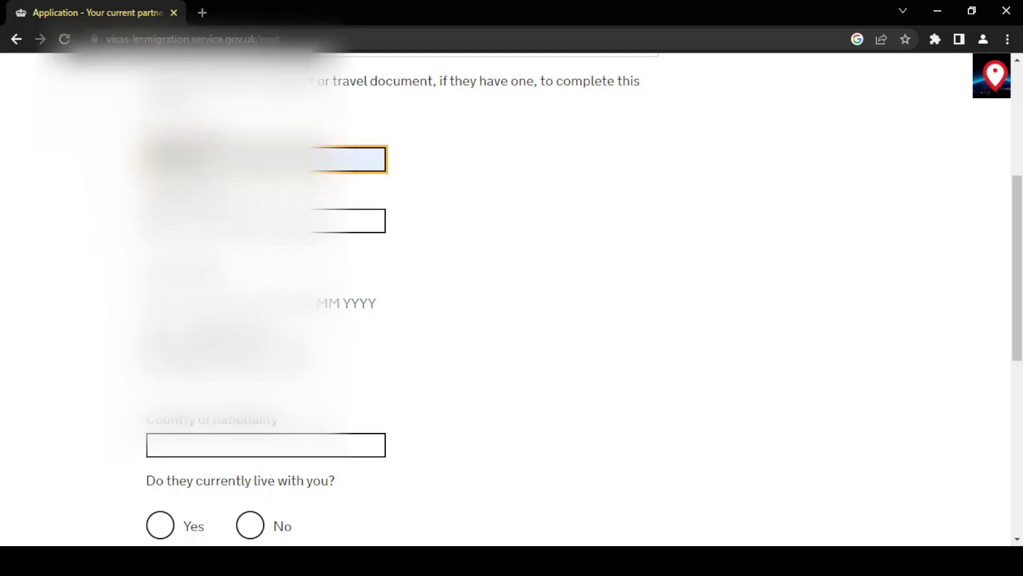
key("Tab")
key("Tab")
key("Tab")
key("Tab")
Set the partner's country of nationality to India.
left_click(335, 445)
type("Indi")
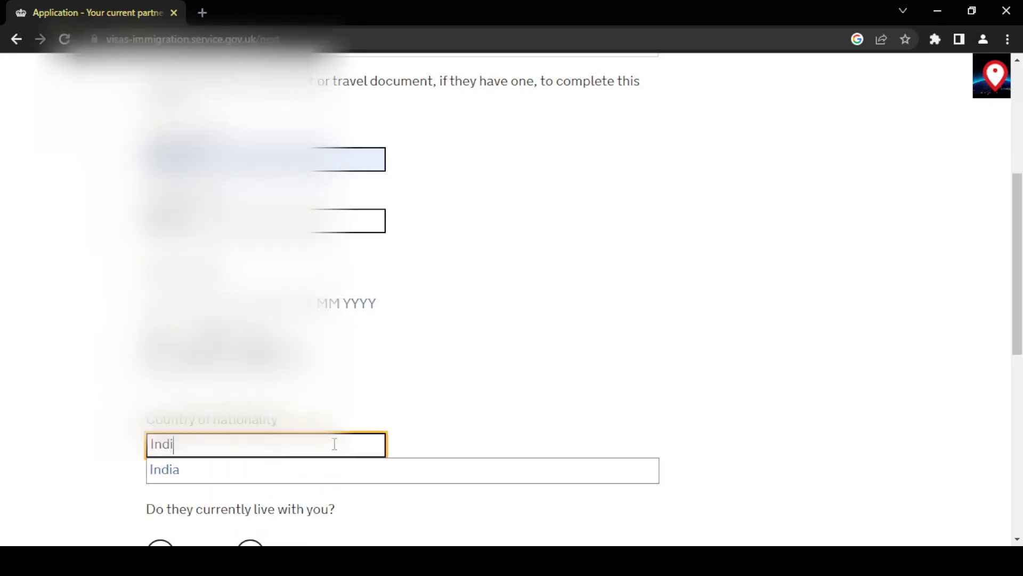
key("Down")
key("Return")
scroll(491, 425, "down", 5)
Mark the partner as living with you but not travelling with you, then save.
left_click(155, 238)
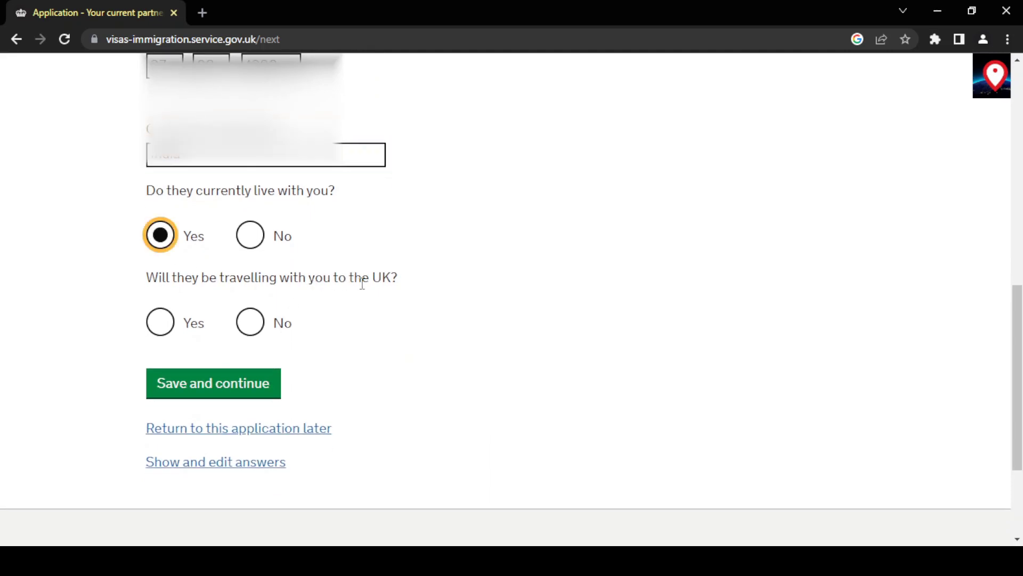
left_click(166, 326)
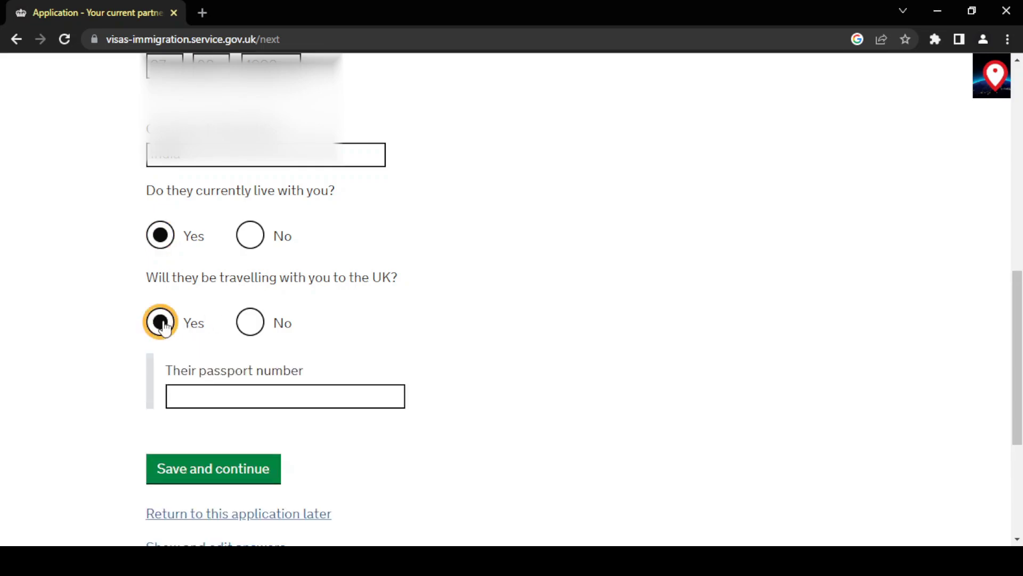
left_click(249, 323)
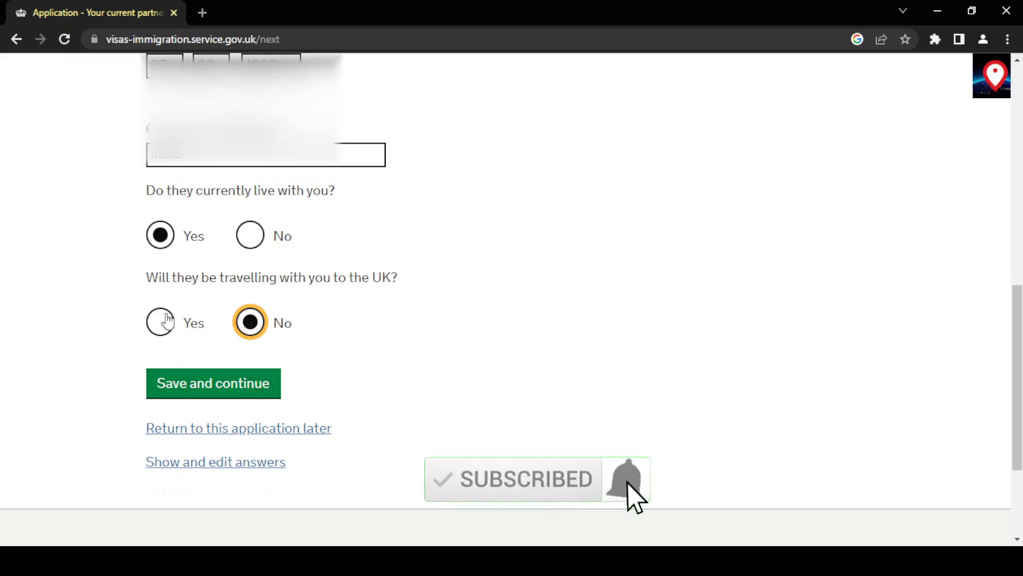
left_click(160, 322)
left_click(251, 323)
left_click(230, 385)
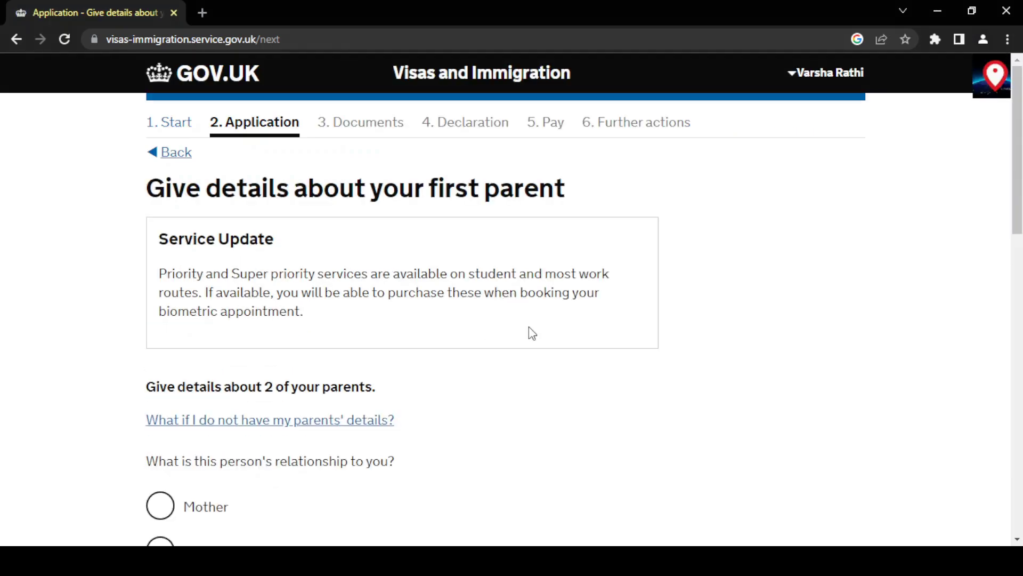
Enter the first parent as your mother with names, and the father's given names 'YUT'.
scroll(528, 321, "down", 3)
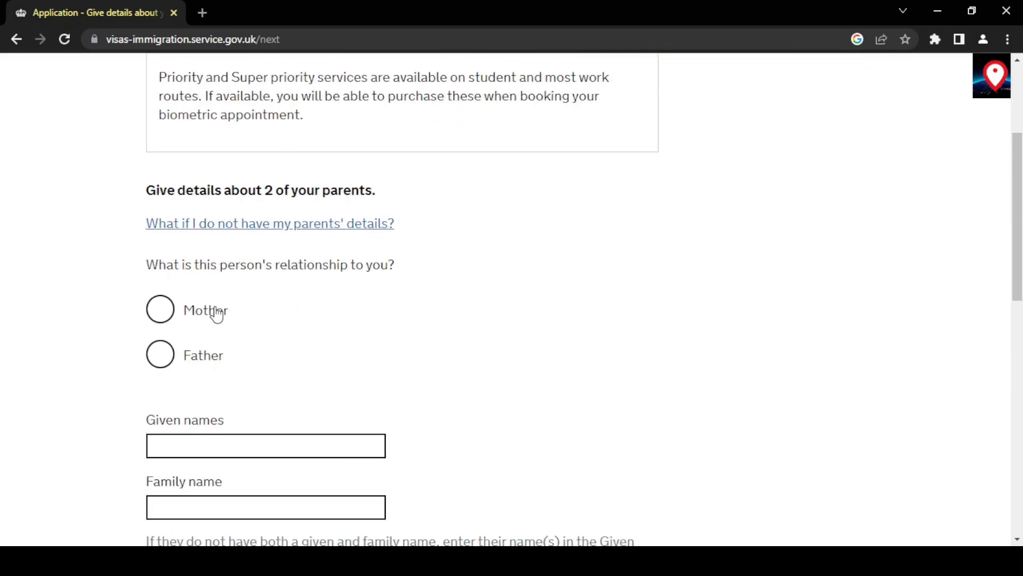
left_click(159, 308)
scroll(313, 333, "down", 2)
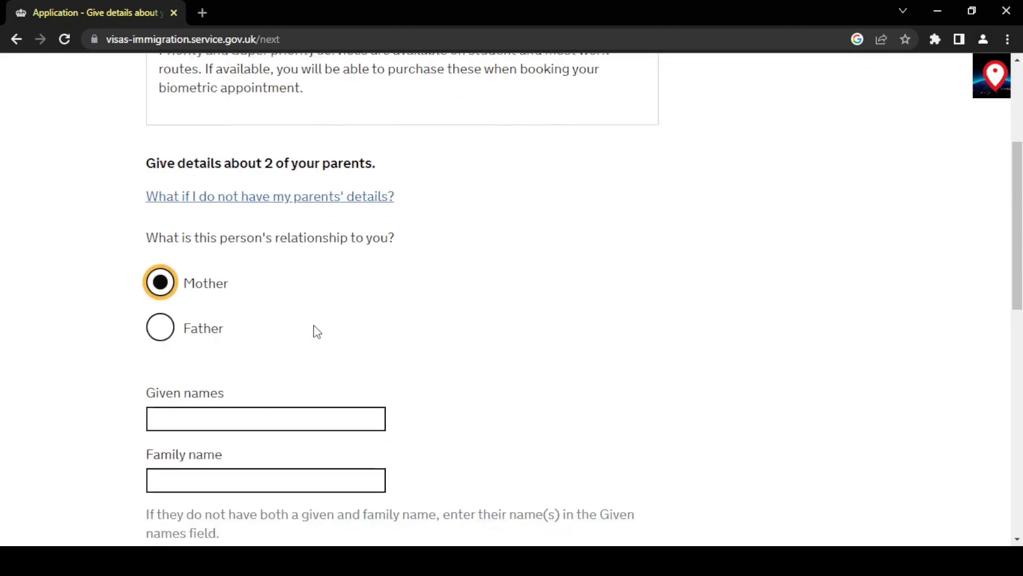
left_click(283, 361)
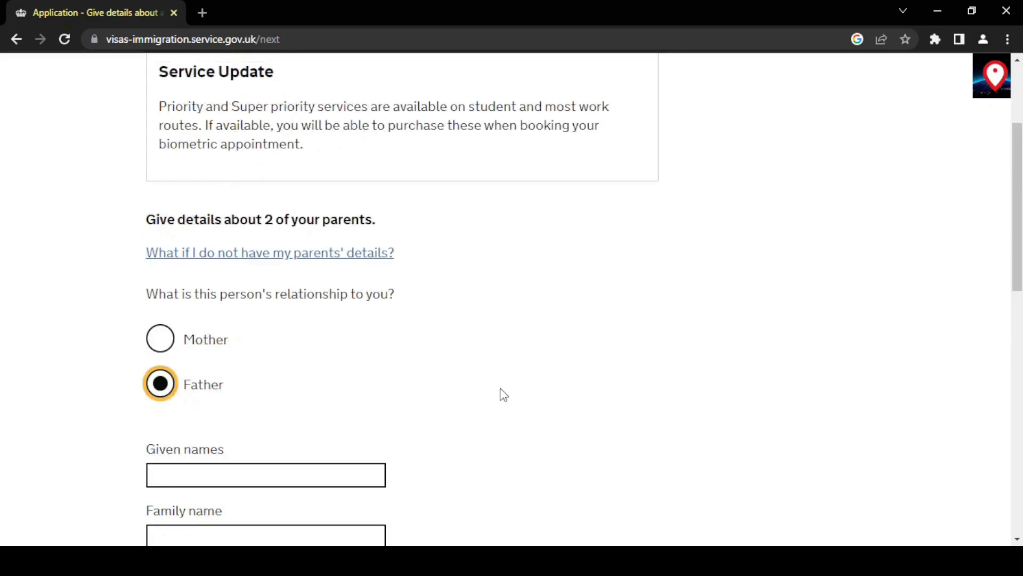
scroll(502, 393, "down", 4)
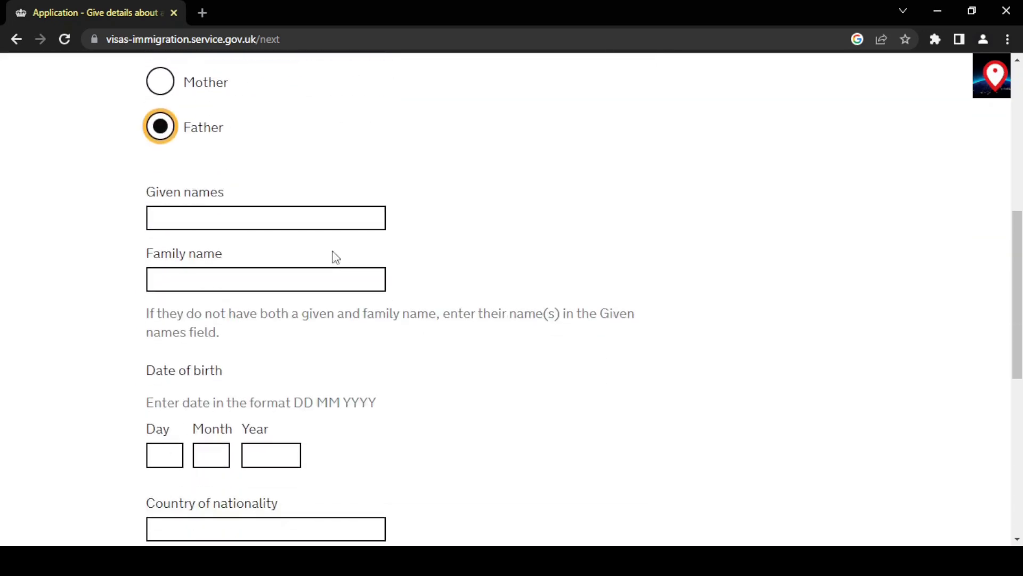
left_click(297, 220)
type("YUT")
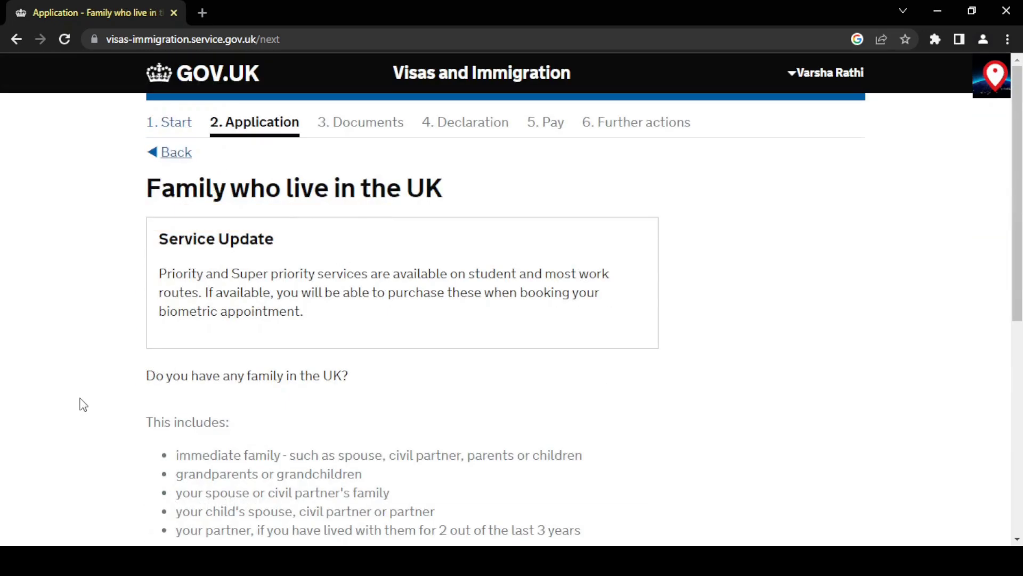
Answer No to having family in the UK and save.
scroll(83, 405, "down", 3)
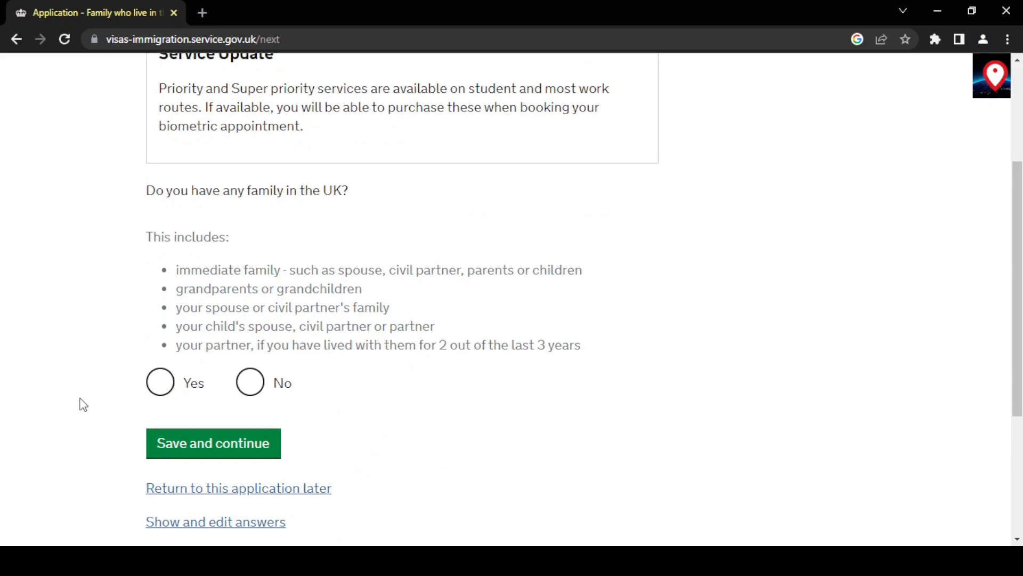
left_click(250, 381)
left_click(218, 445)
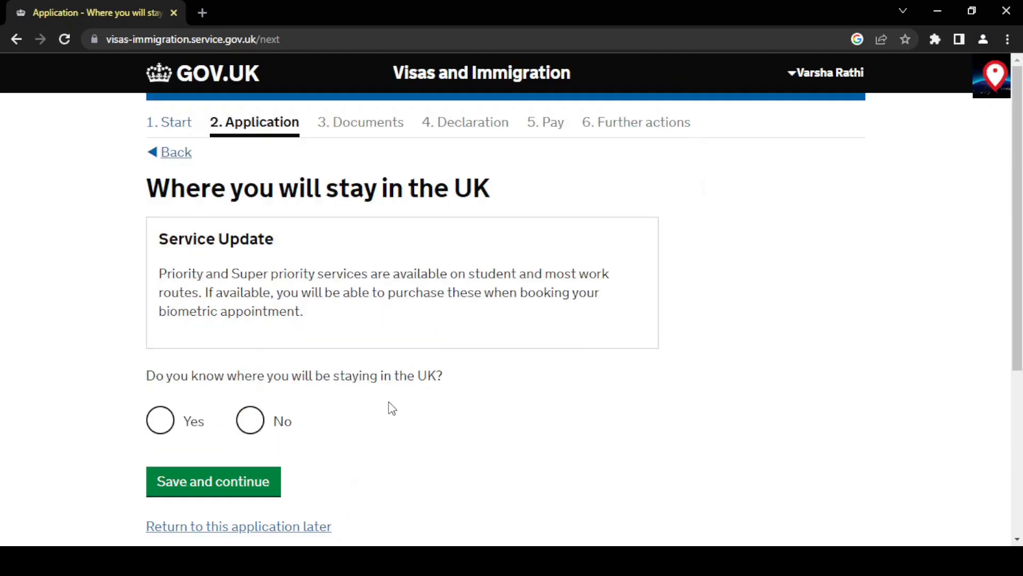
Confirm you know where you'll stay and save the UK address found by postcode lookup.
scroll(392, 408, "down", 1)
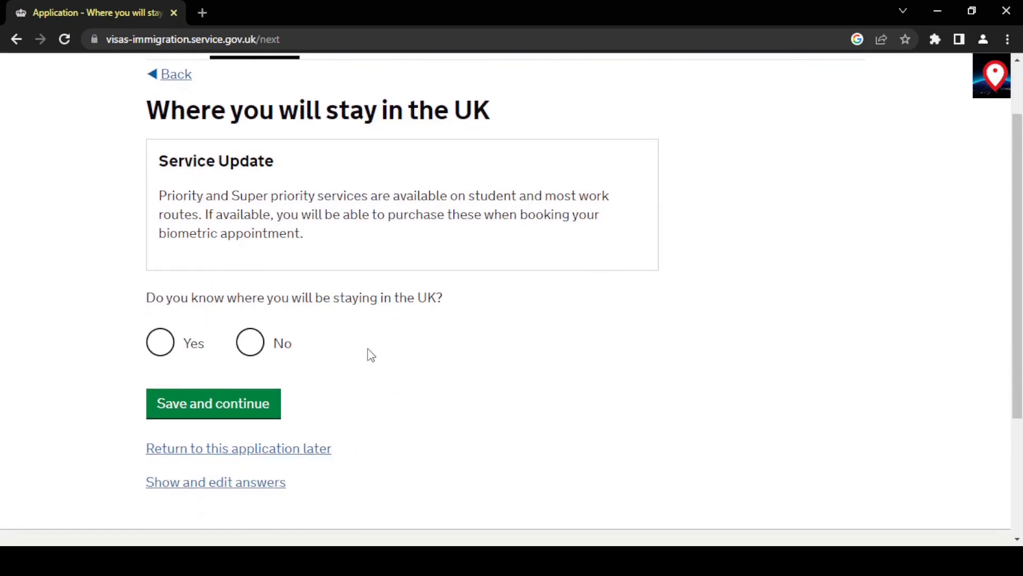
left_click(162, 355)
scroll(311, 368, "down", 2)
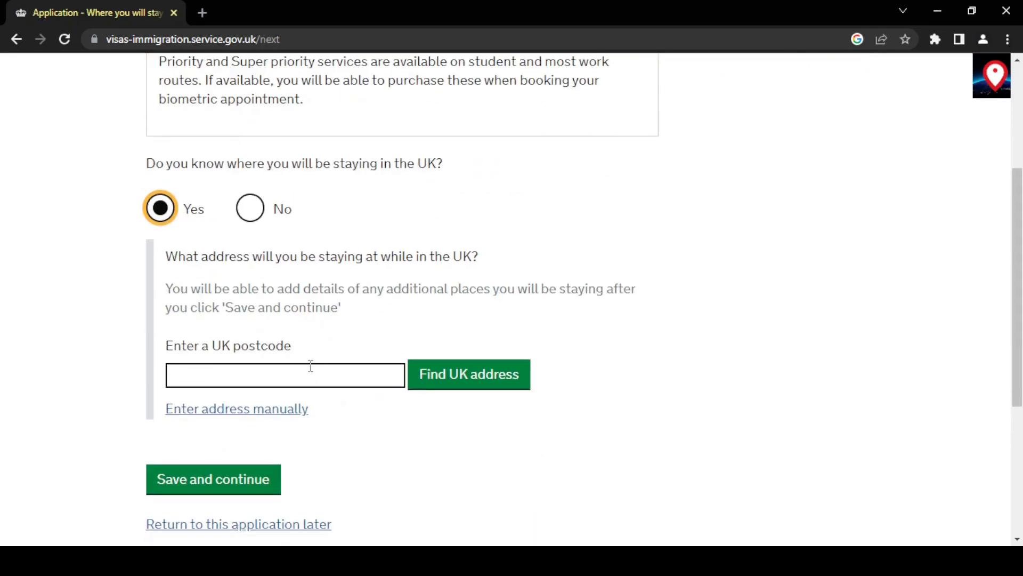
left_click(309, 370)
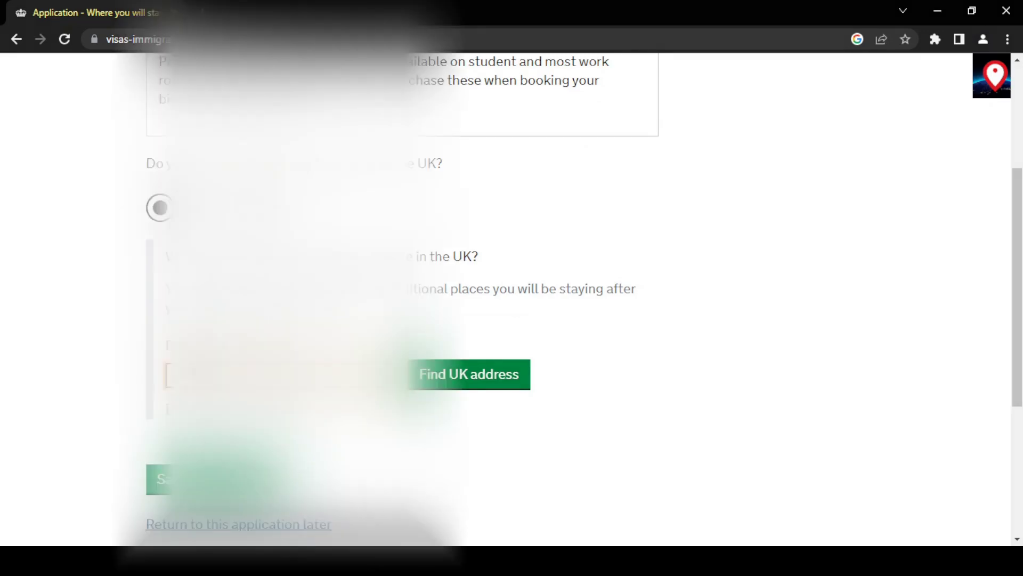
left_click(478, 383)
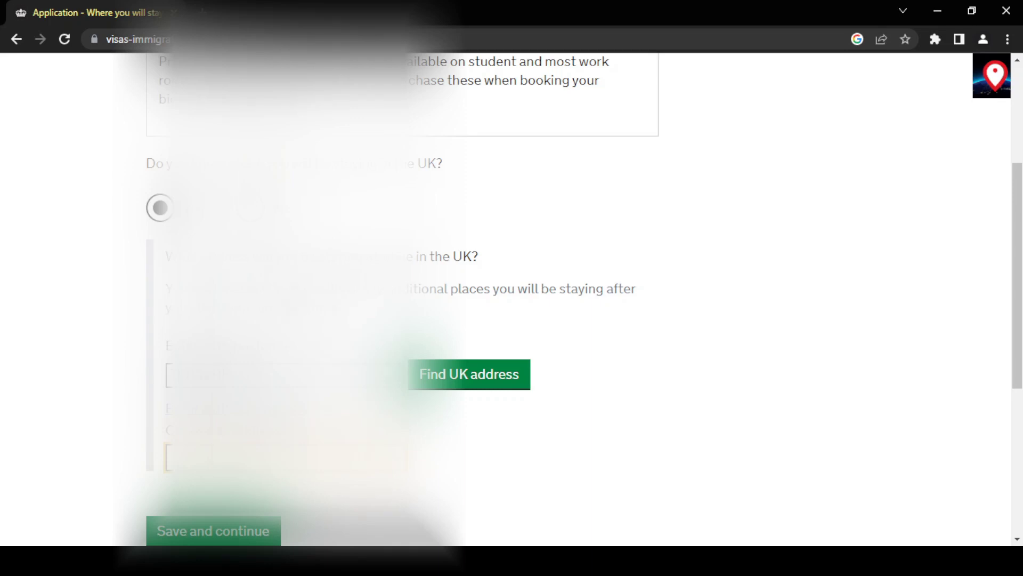
scroll(641, 397, "down", 5)
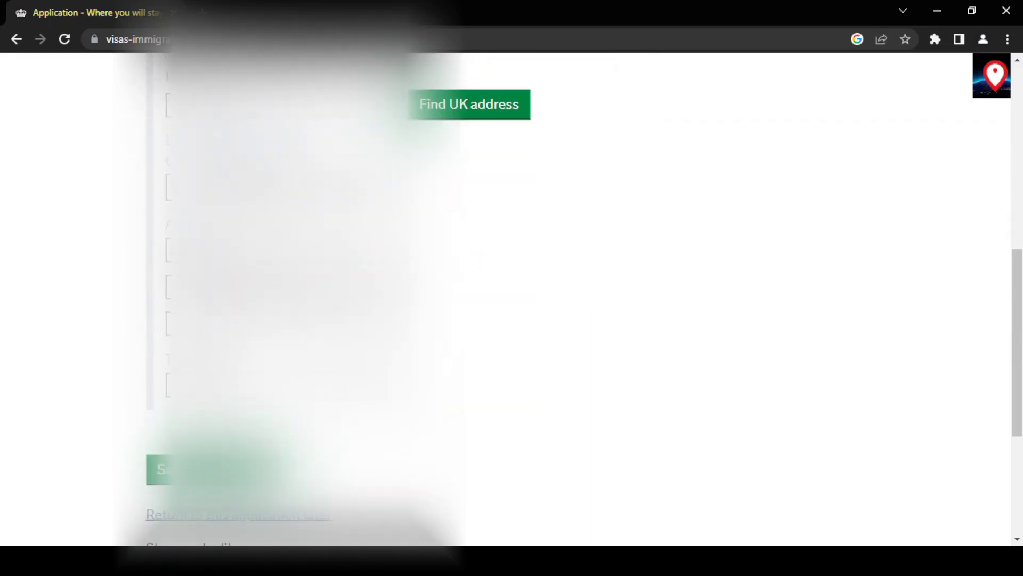
left_click(202, 470)
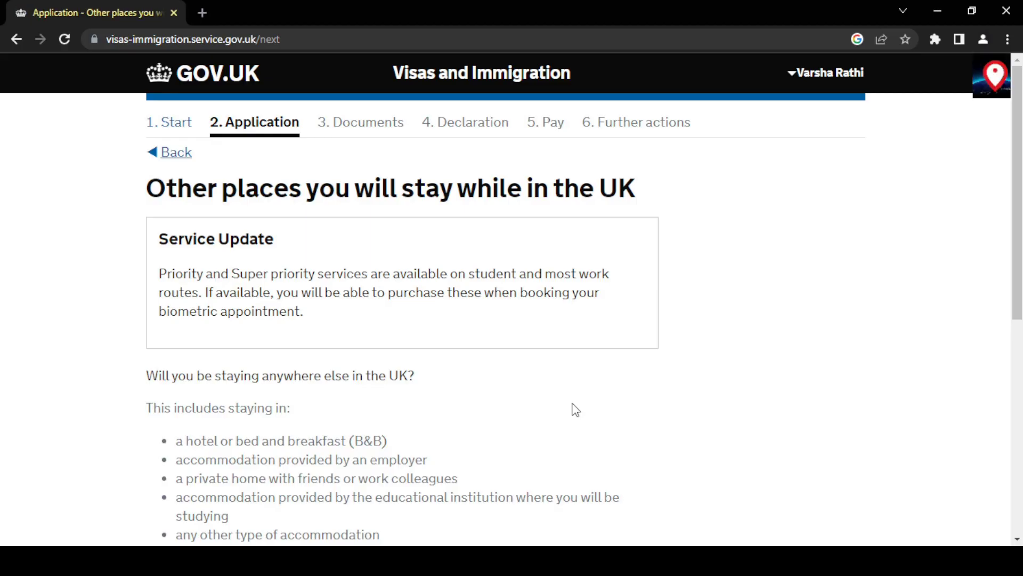
Answer No to staying anywhere else in the UK and save.
scroll(575, 409, "down", 4)
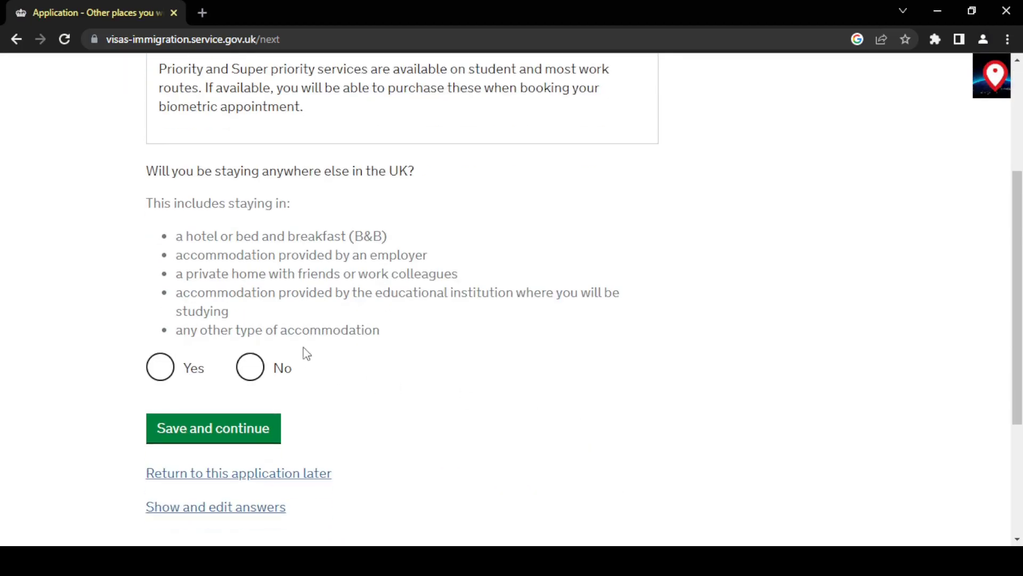
left_click(245, 372)
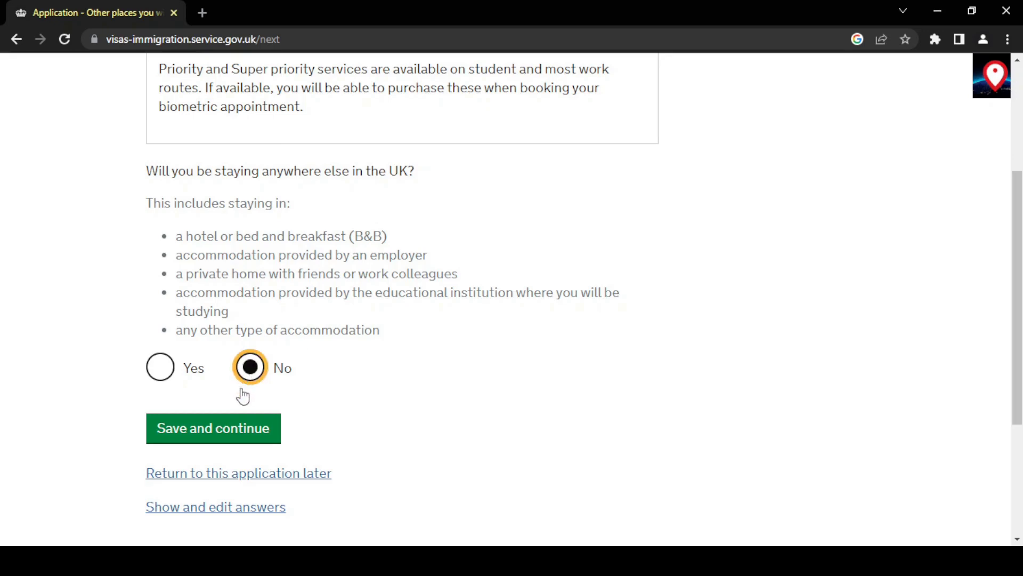
left_click(239, 434)
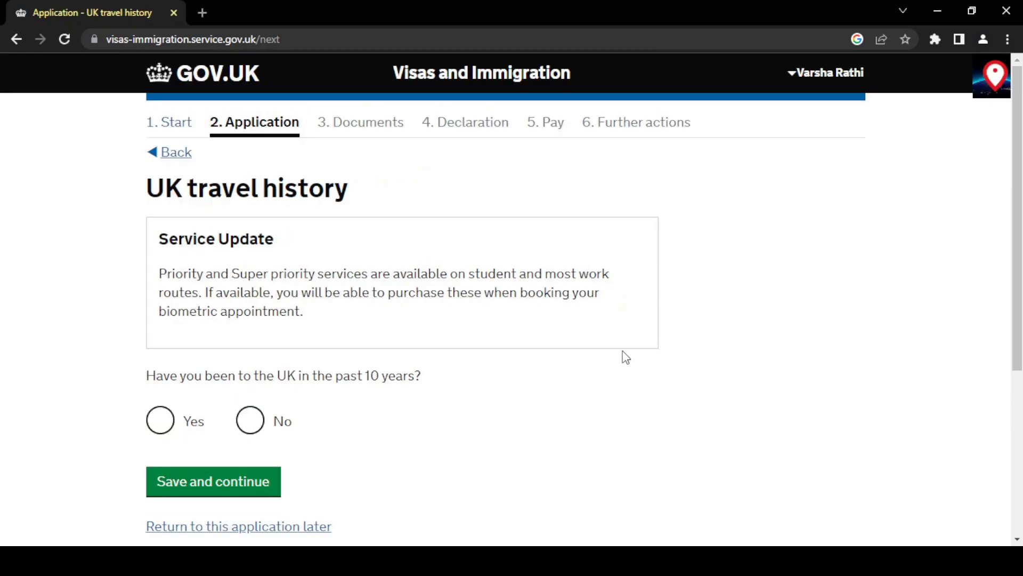
Answer No to recent UK visits and No to a UK visa issued in the last 10 years.
scroll(621, 354, "down", 1)
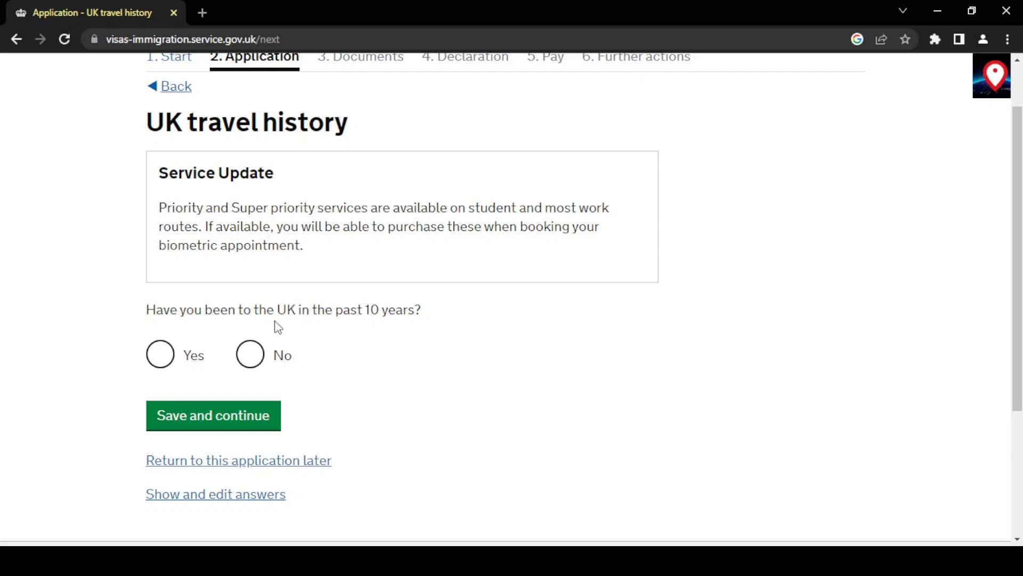
left_click(250, 356)
left_click(235, 408)
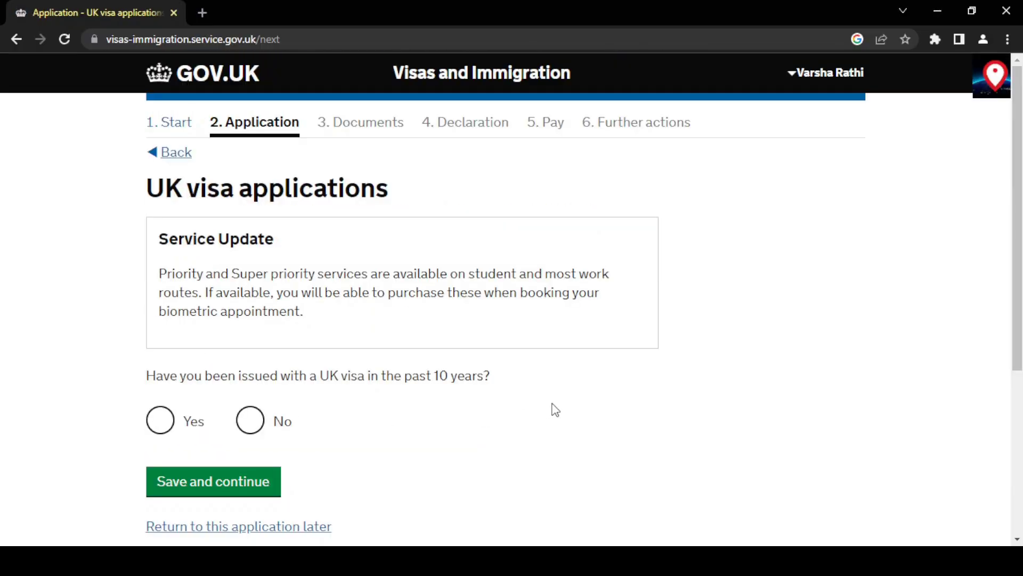
scroll(554, 410, "down", 1)
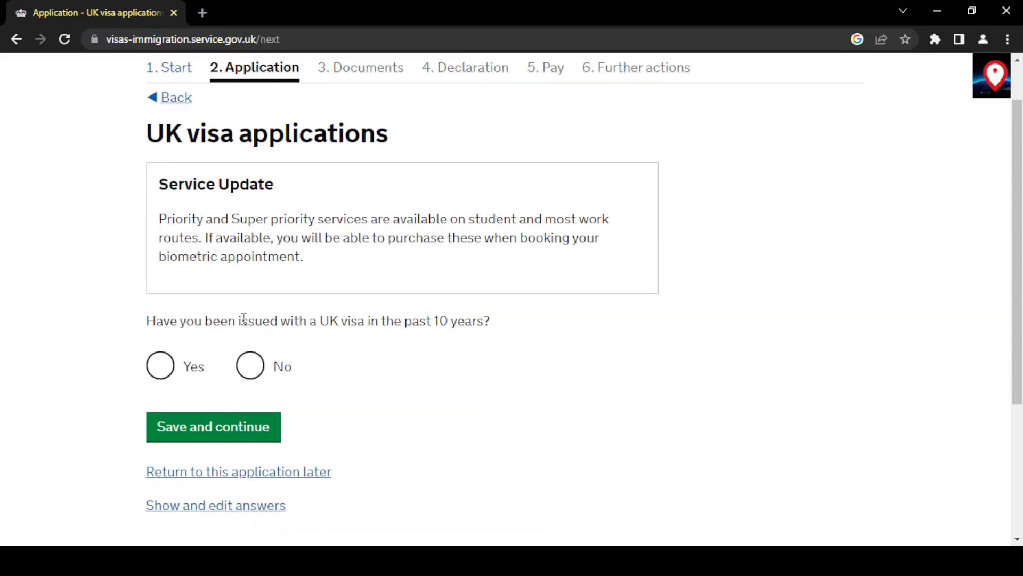
left_click(247, 374)
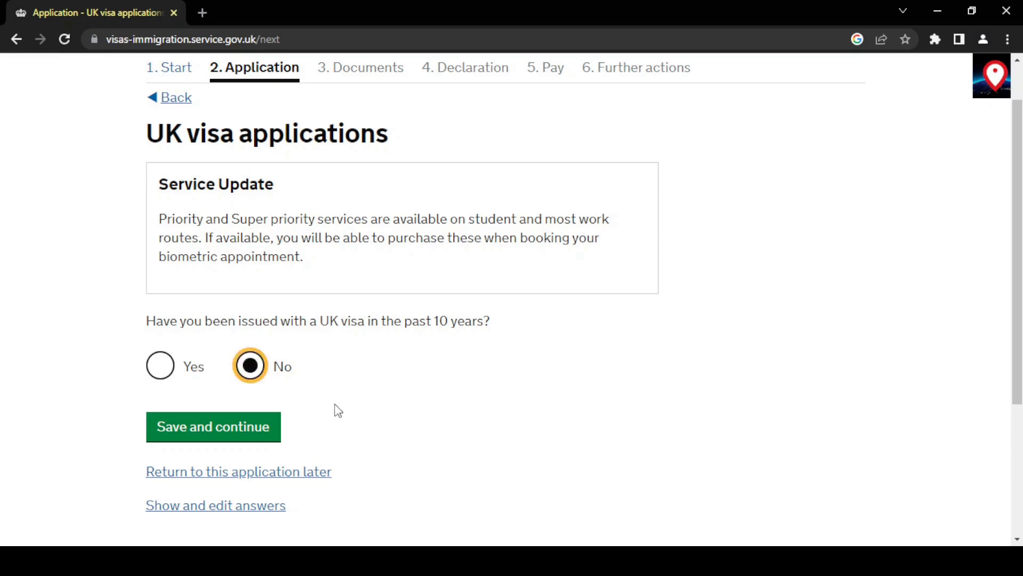
left_click(237, 433)
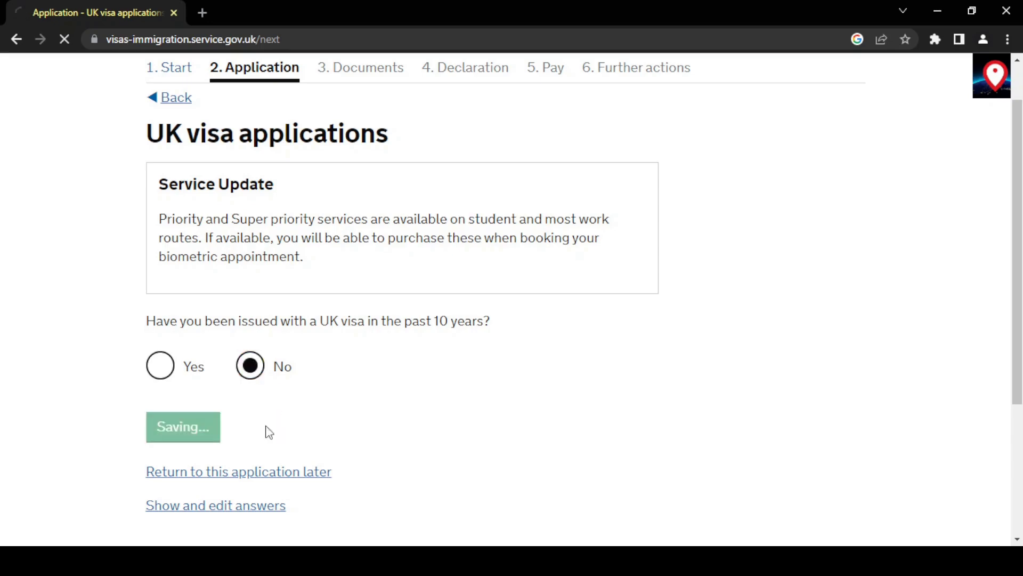
Record Zero visits to Australia, Canada, USA and the other listed countries.
scroll(500, 427, "down", 1)
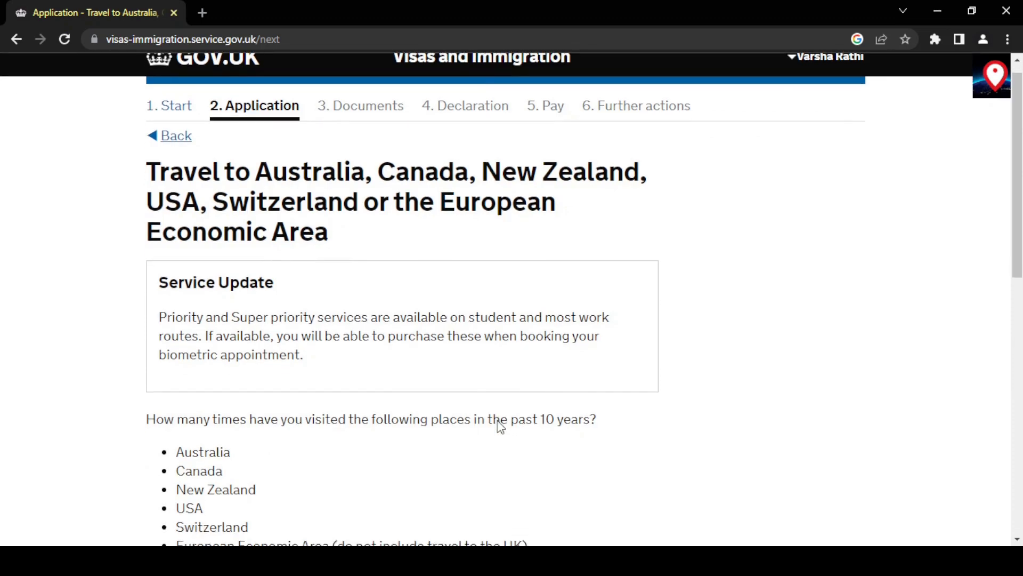
scroll(377, 359, "down", 3)
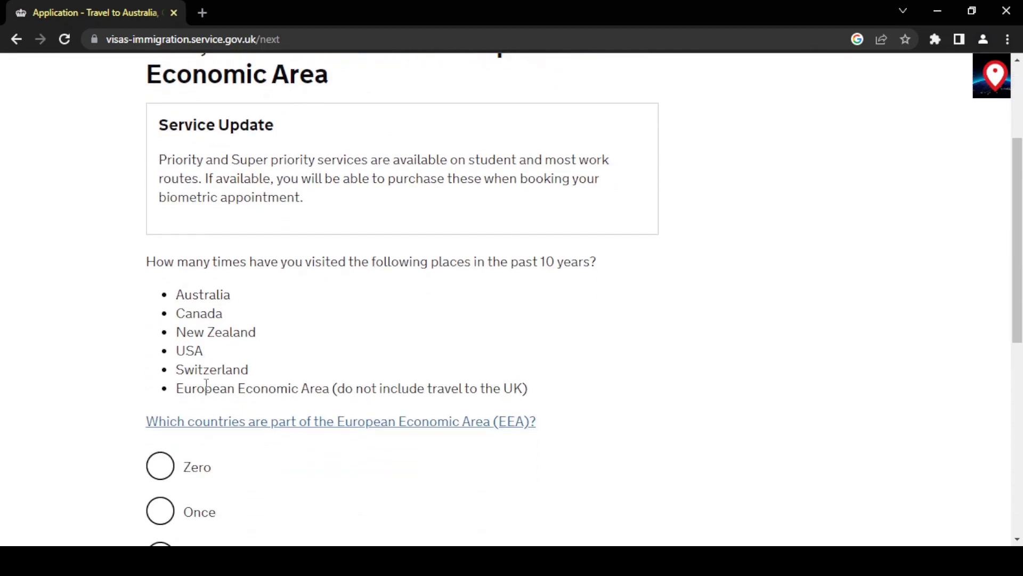
left_click(160, 467)
scroll(296, 461, "down", 3)
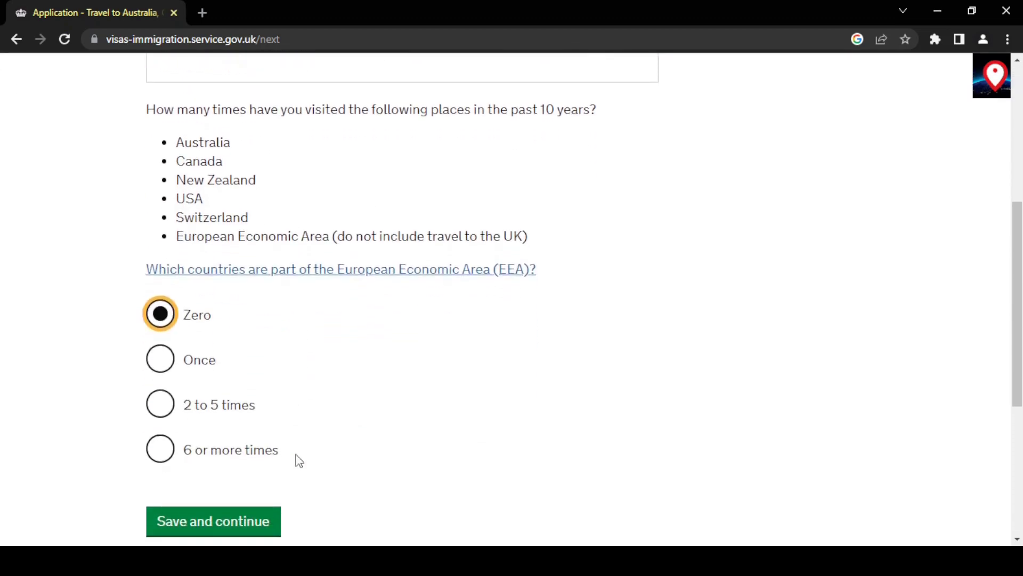
scroll(296, 462, "down", 2)
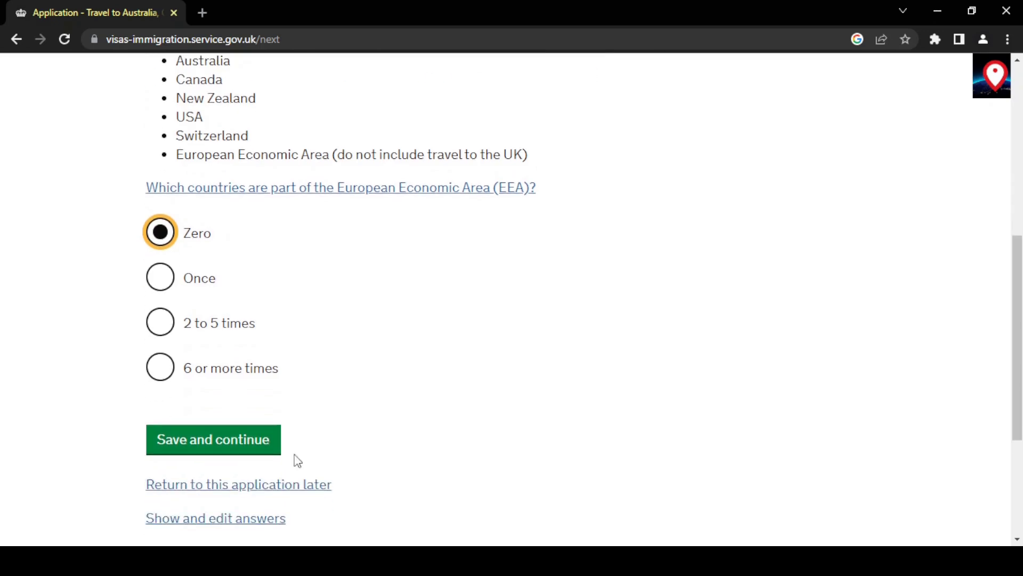
left_click(243, 445)
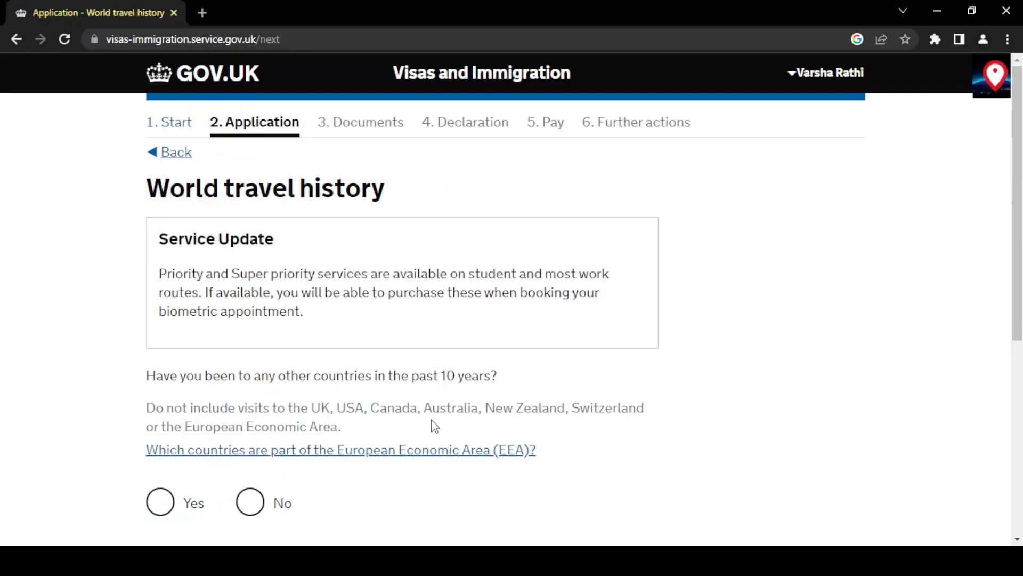
Answer No to visiting other countries in the past 10 years and save.
scroll(432, 421, "down", 3)
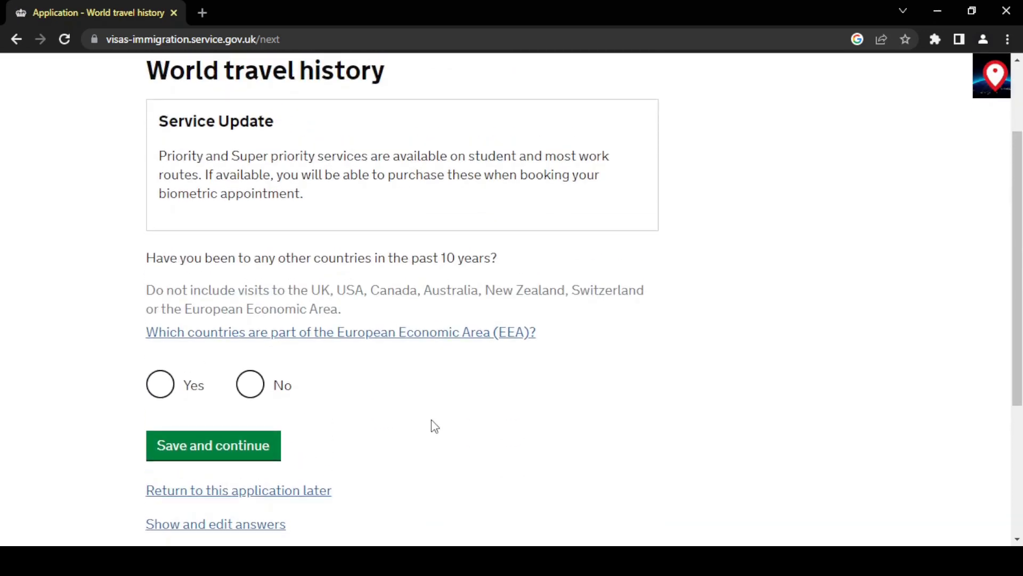
scroll(435, 426, "up", 1)
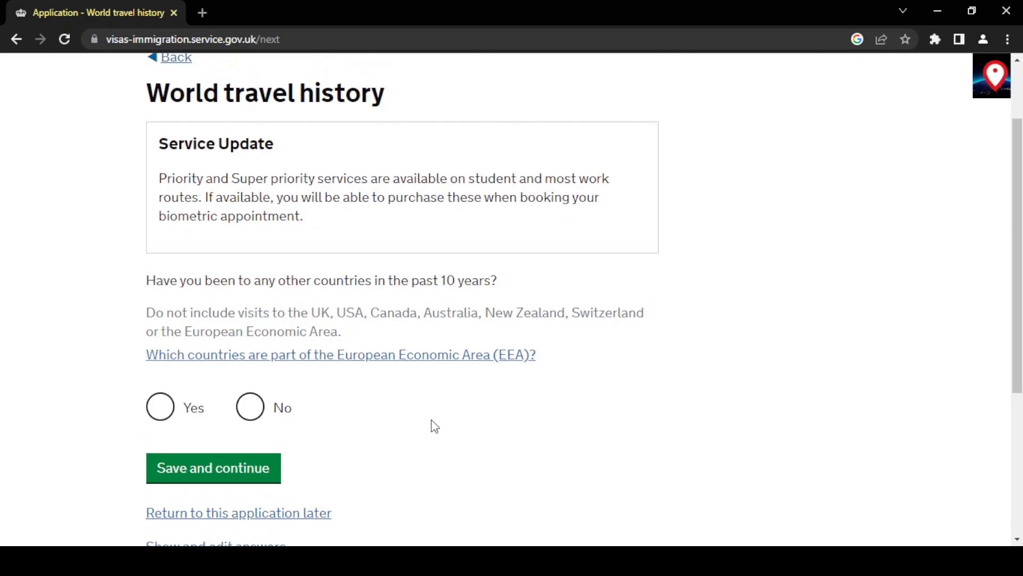
scroll(435, 426, "down", 1)
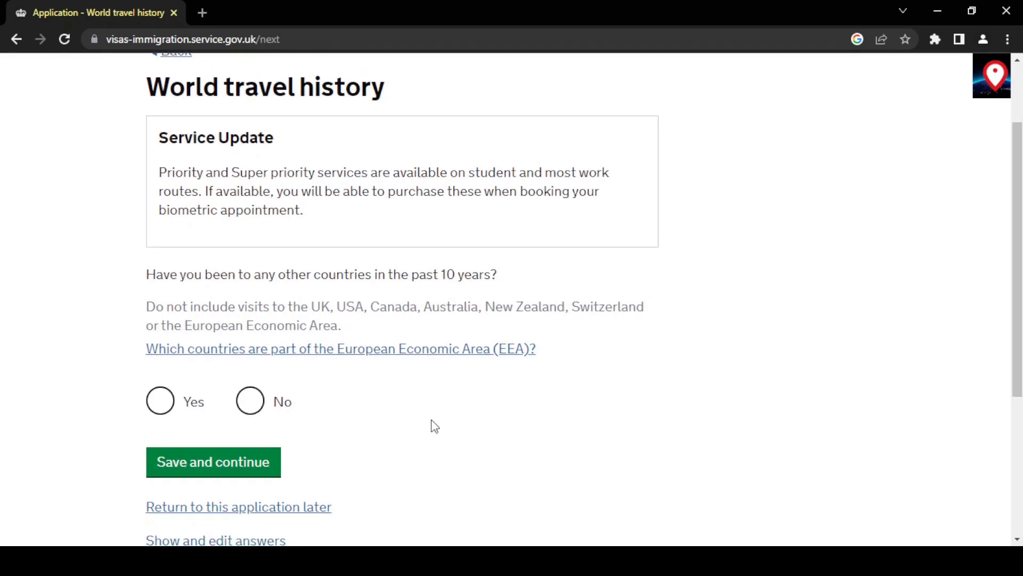
left_click(249, 399)
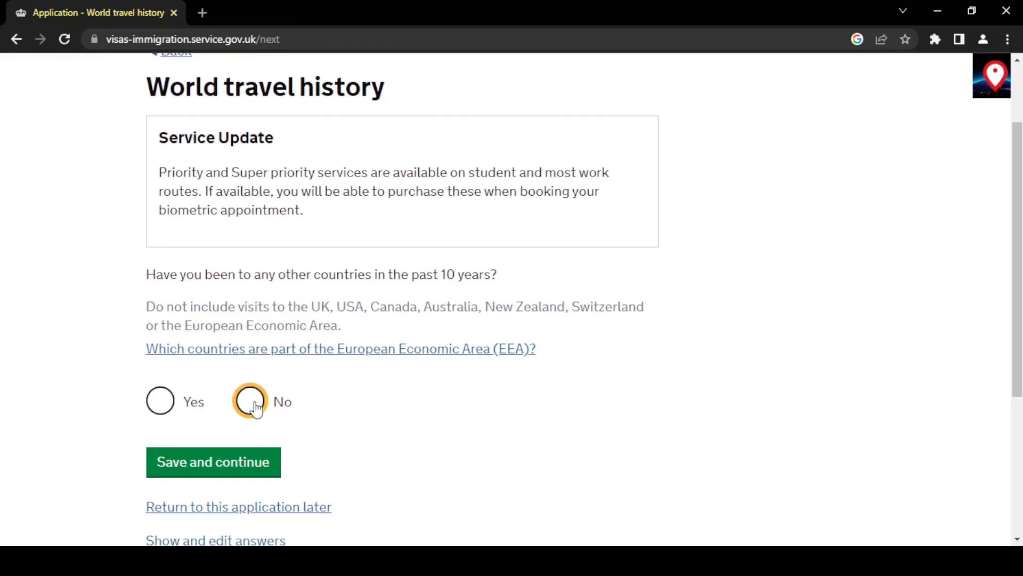
left_click(232, 470)
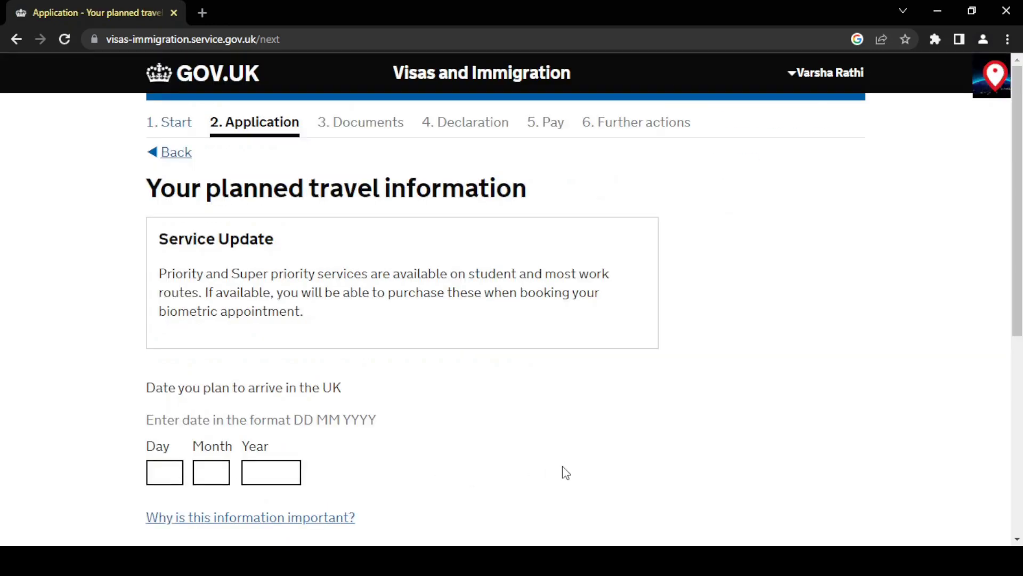
Set the planned UK arrival date to 01 03 2023 and save.
scroll(566, 473, "down", 2)
scroll(426, 384, "up", 1)
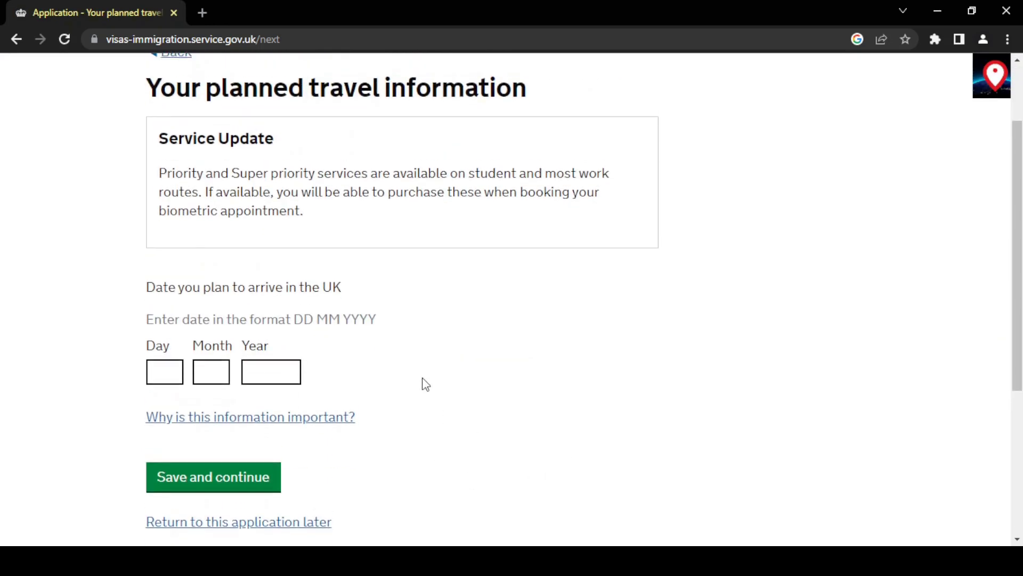
key("Tab")
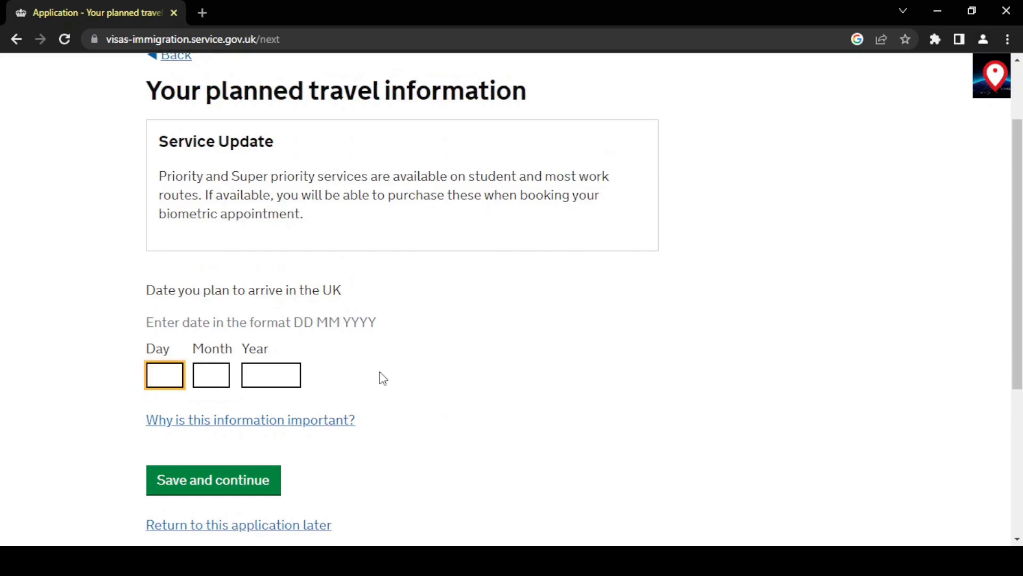
type("01")
key("Tab")
type("03")
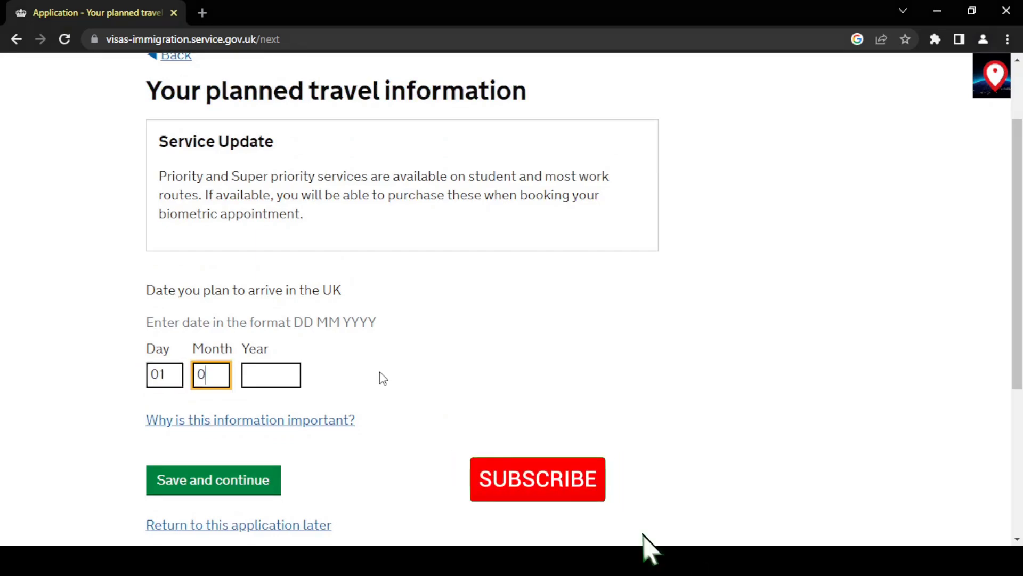
key("Tab")
type("2023")
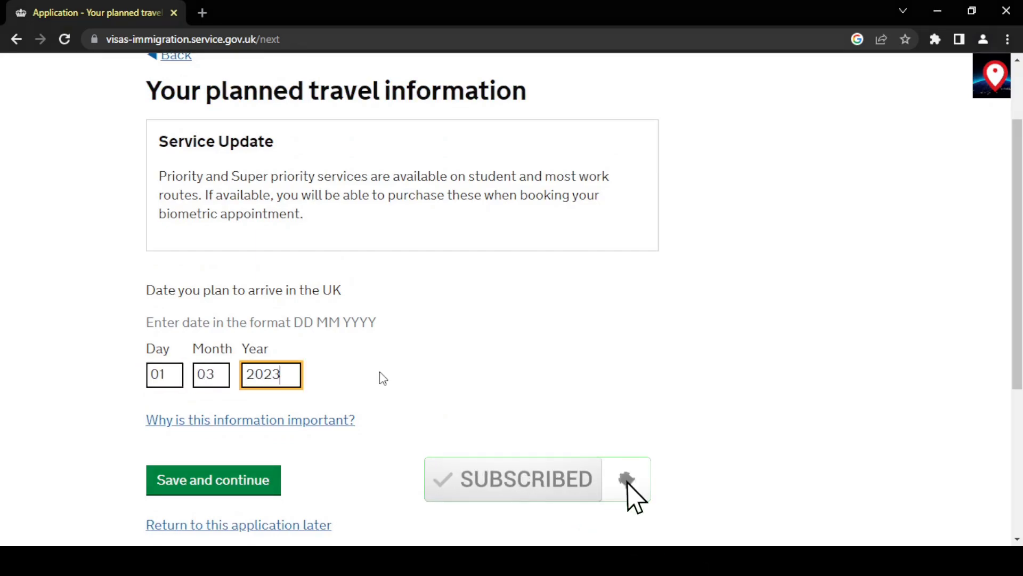
left_click(549, 379)
scroll(549, 378, "down", 2)
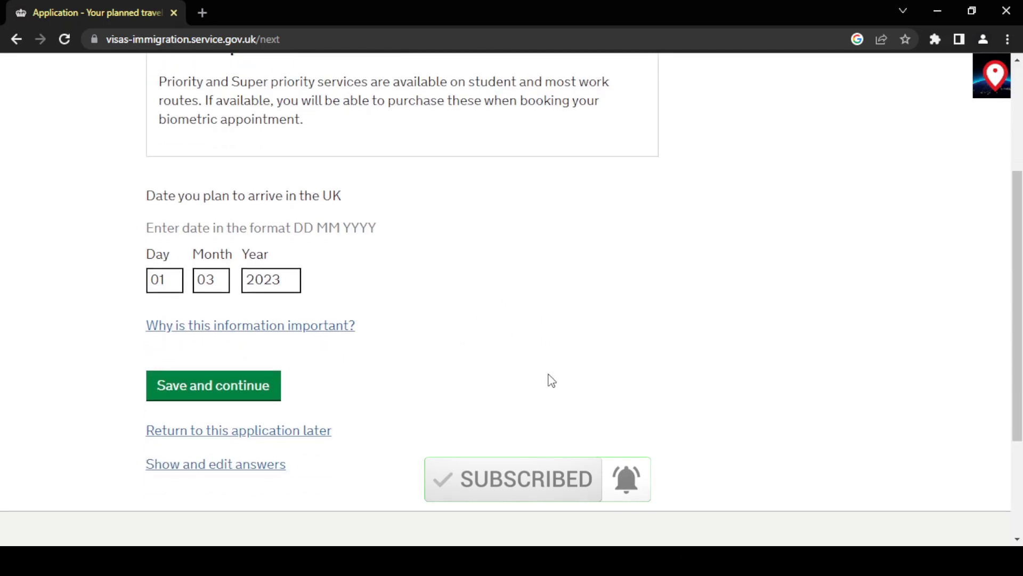
left_click(248, 393)
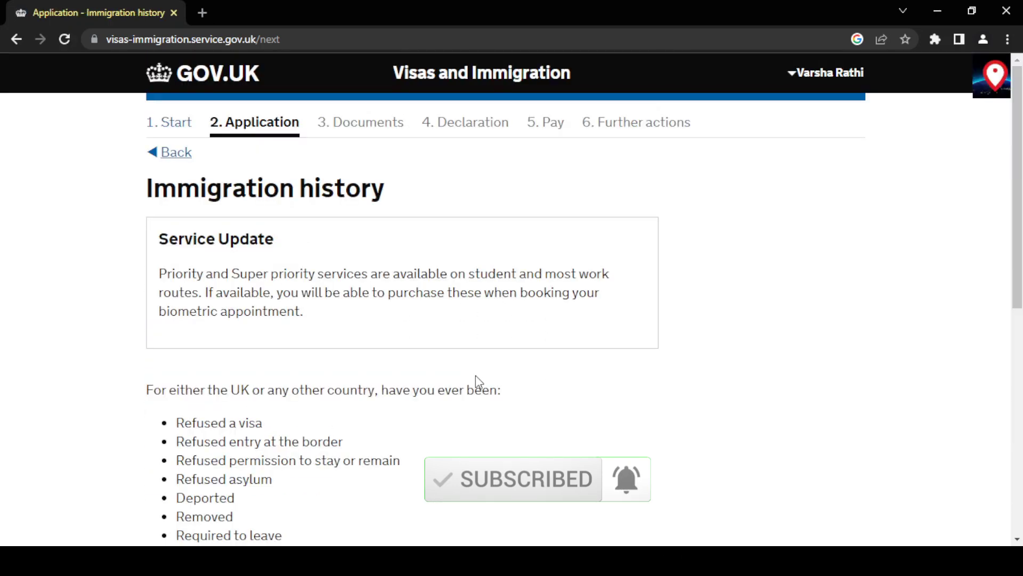
Answer No to past refusals or deportations and No to breaching UK immigration law.
scroll(475, 375, "down", 3)
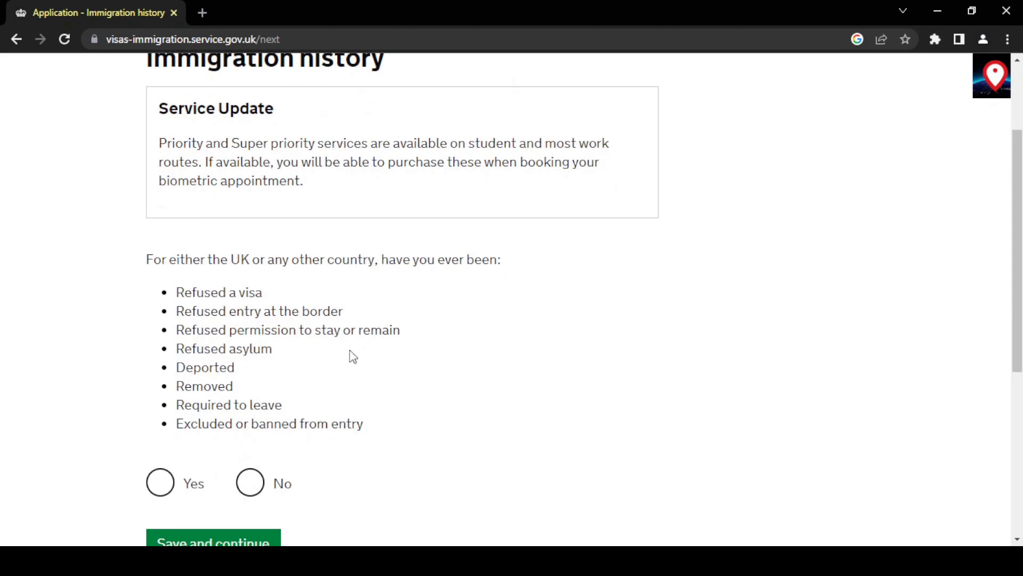
scroll(371, 382, "down", 1)
left_click(250, 443)
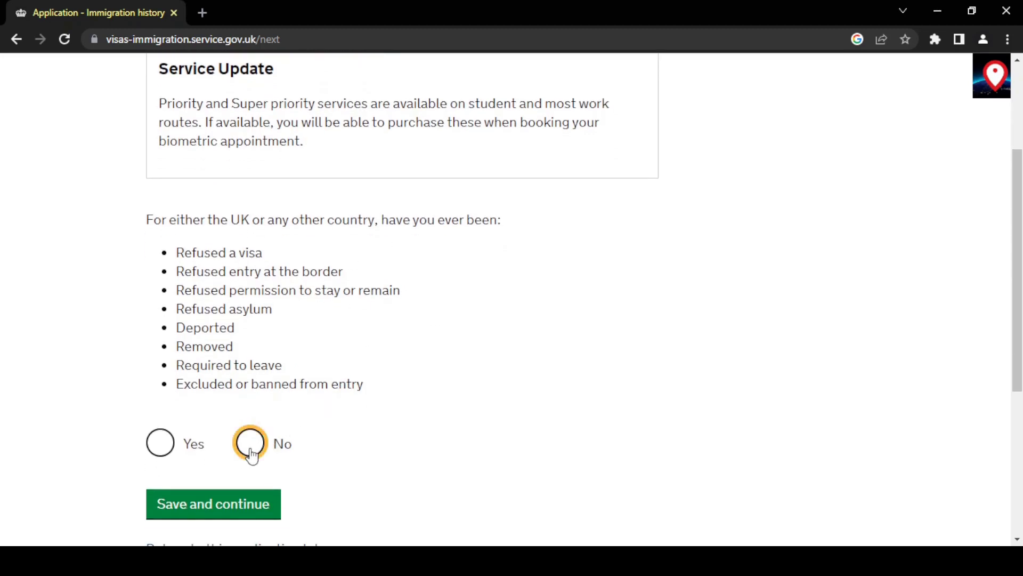
left_click(256, 503)
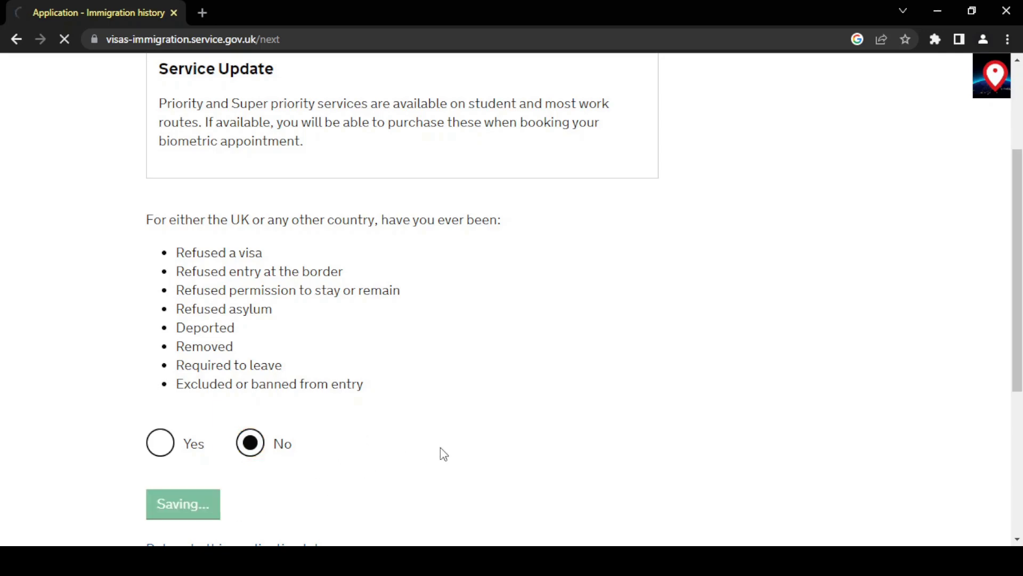
scroll(440, 451, "down", 3)
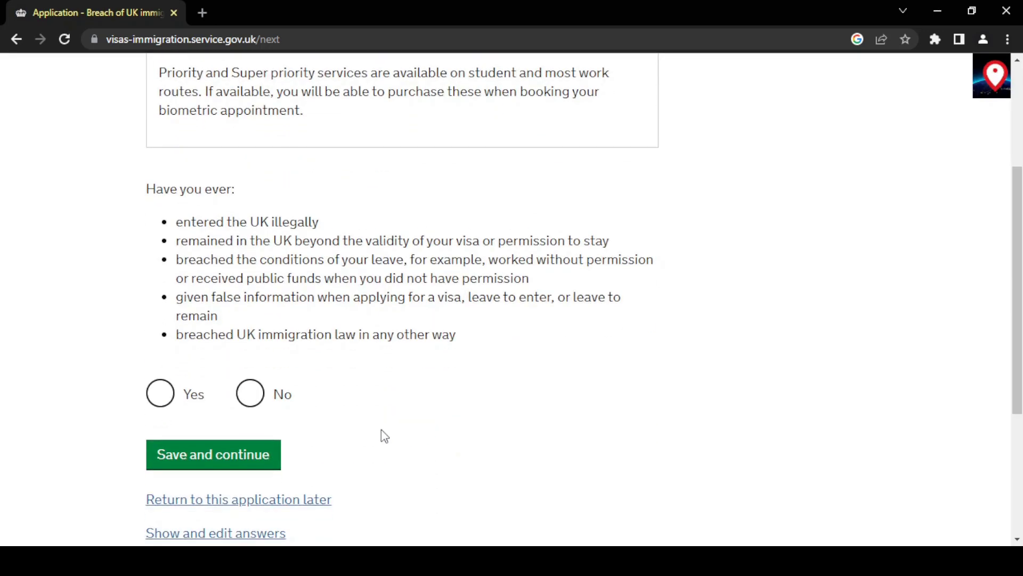
left_click(250, 393)
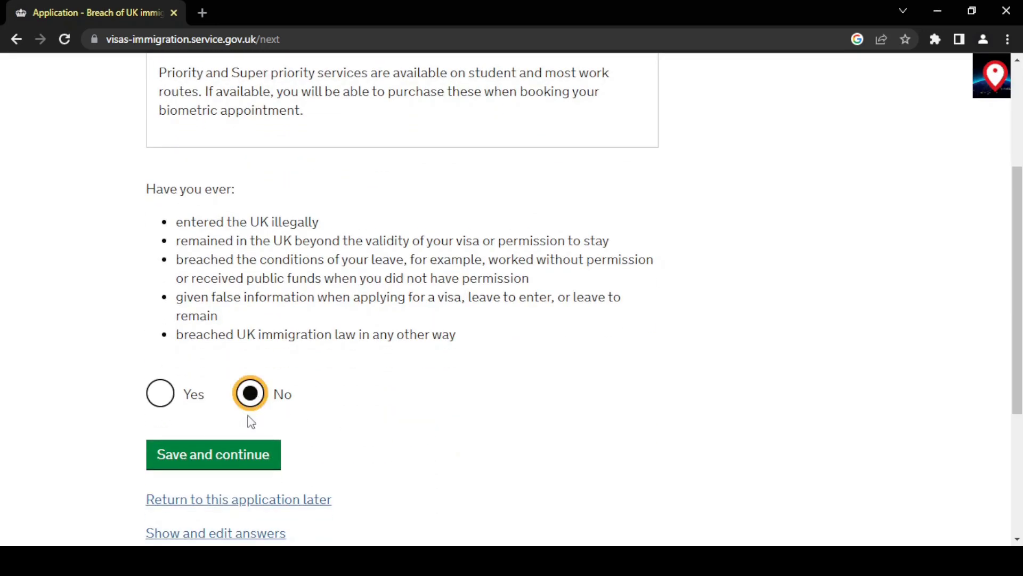
left_click(241, 463)
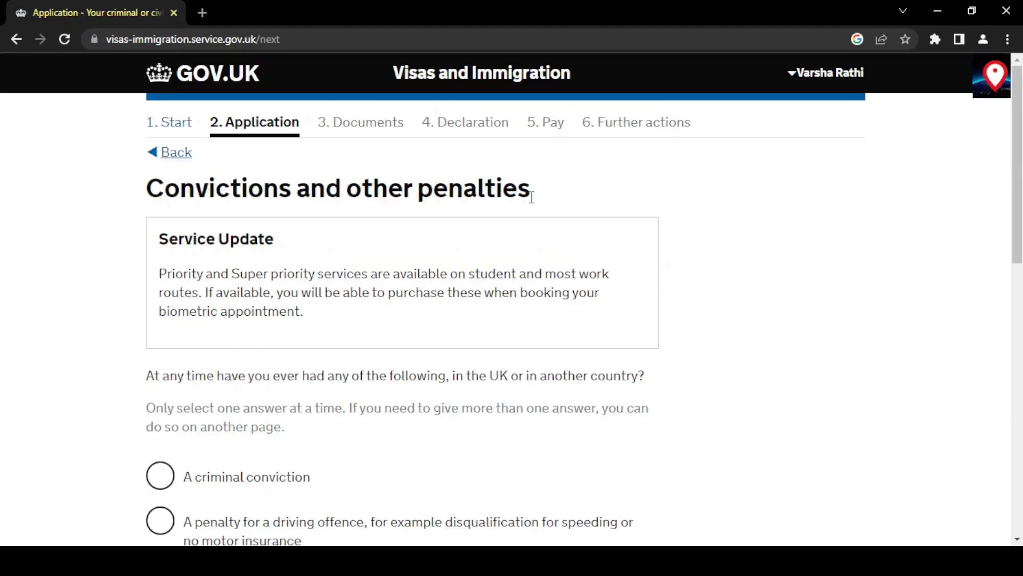
Declare never having had convictions or penalties and save the answer.
scroll(424, 430, "down", 4)
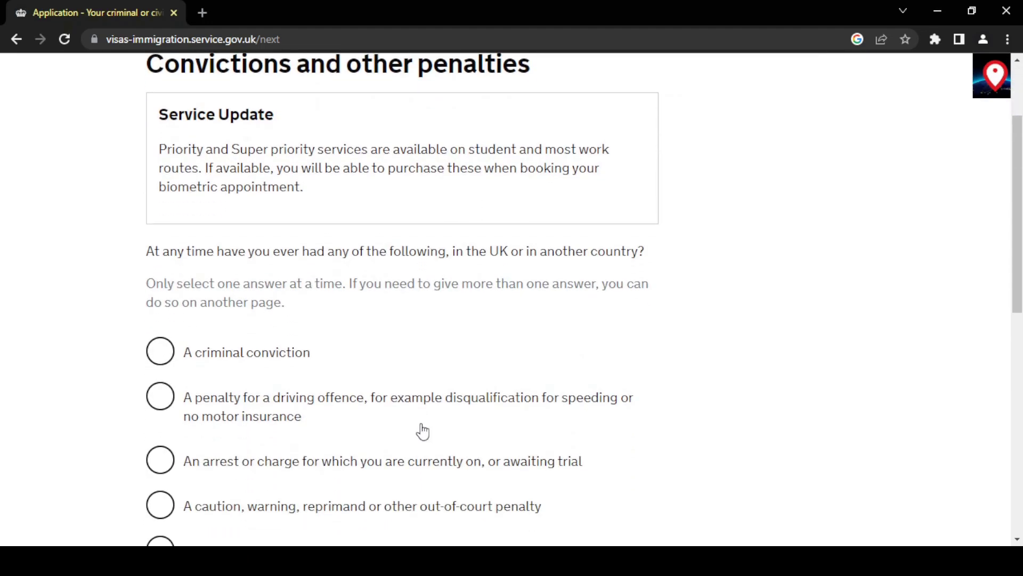
scroll(423, 430, "down", 2)
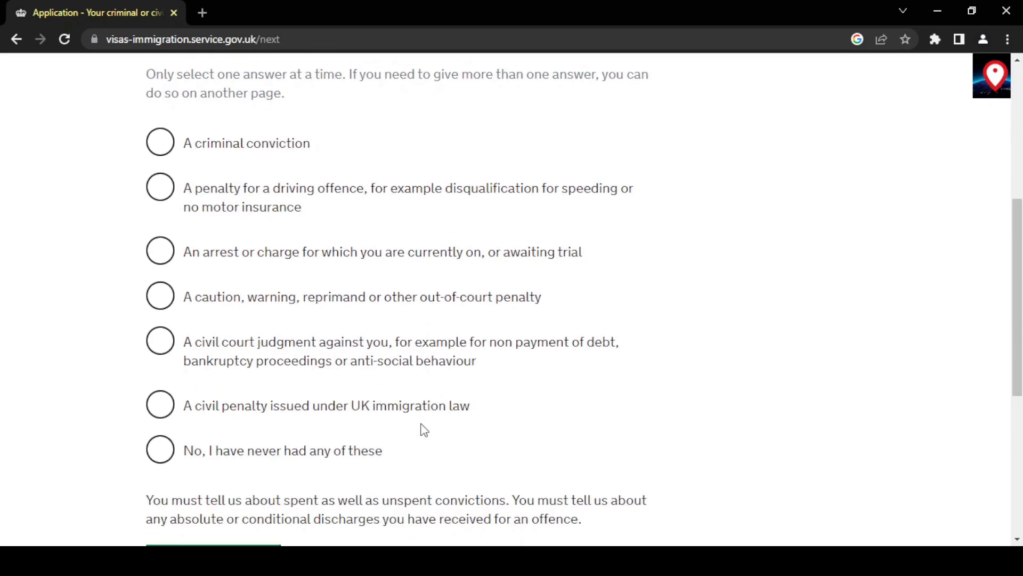
left_click(169, 457)
scroll(453, 448, "down", 3)
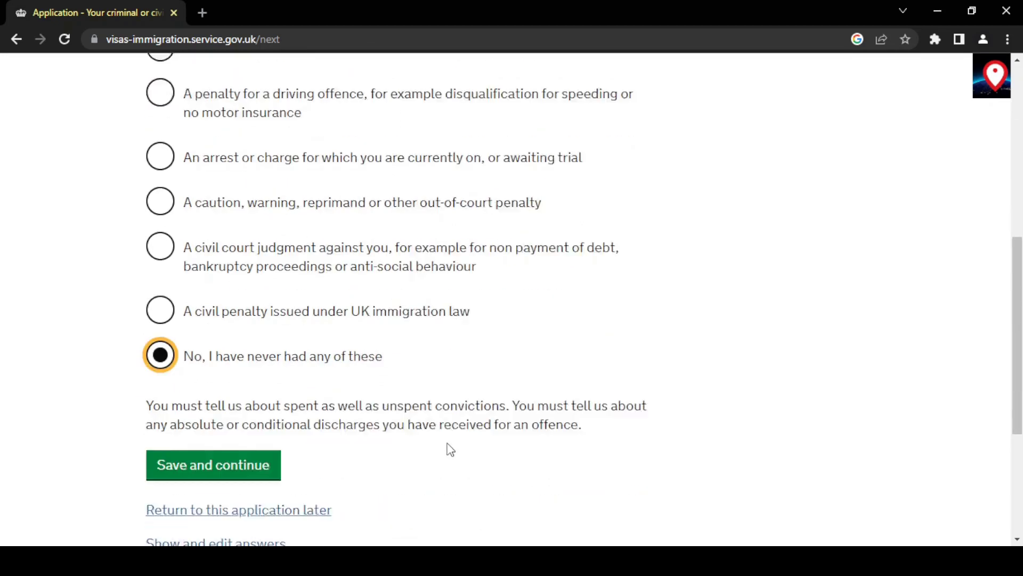
left_click(230, 407)
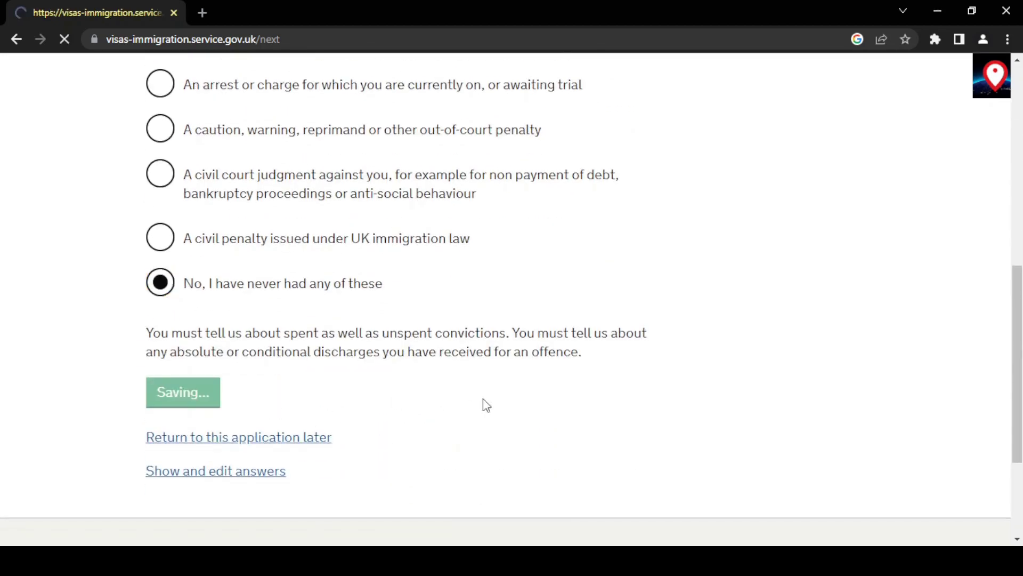
Answer No to war crimes involvement, confirm reading the information, and save.
scroll(484, 401, "down", 2)
scroll(485, 401, "down", 2)
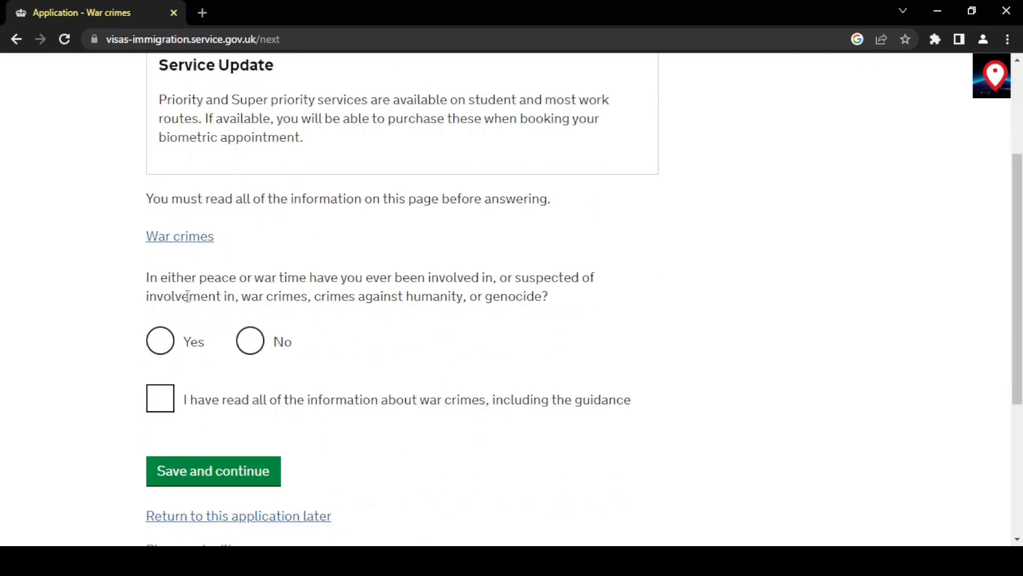
left_click(253, 353)
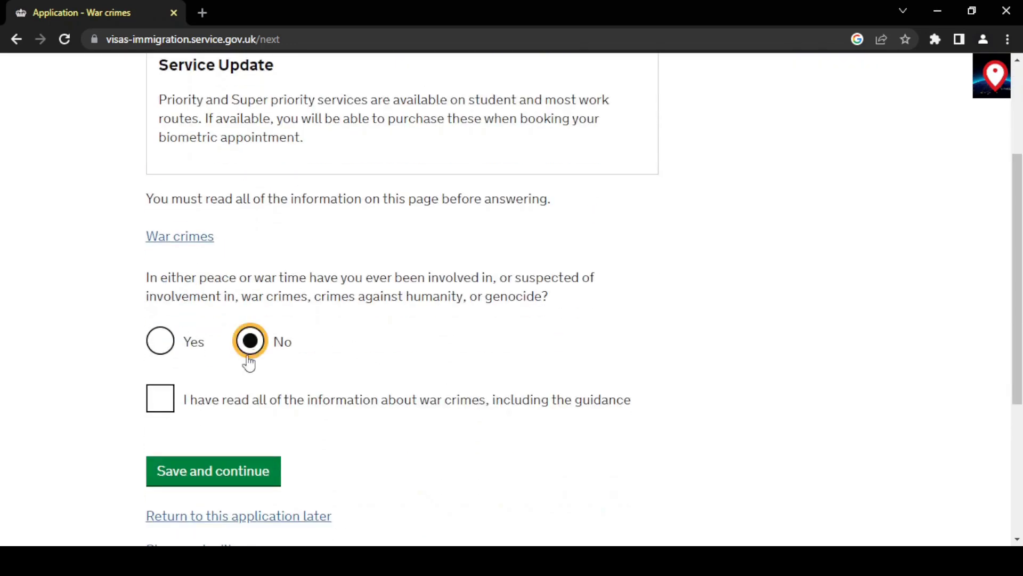
left_click(161, 410)
left_click(248, 470)
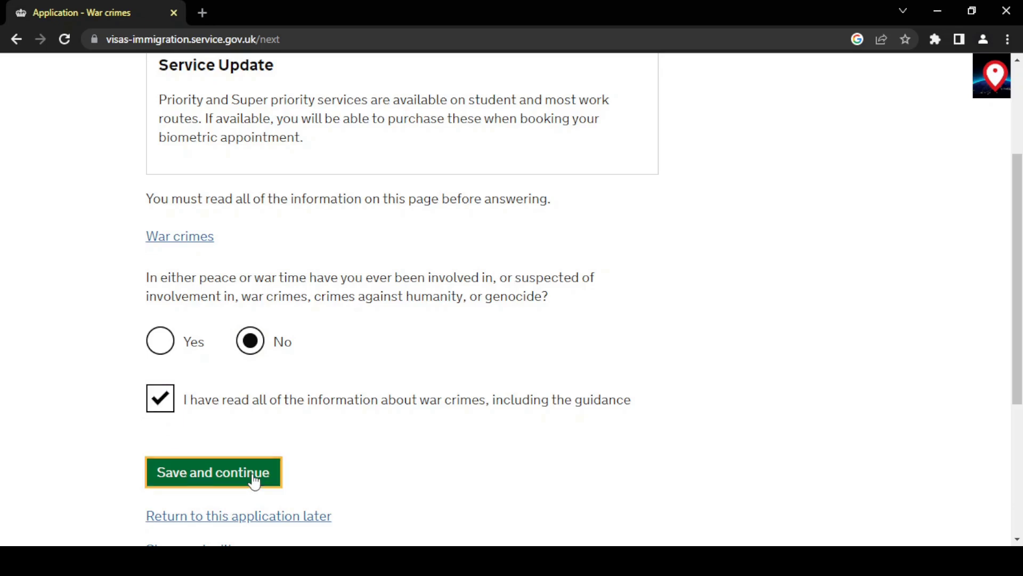
Answer No to terrorist activities, organisation membership and views, confirm reading, and save.
scroll(476, 422, "down", 2)
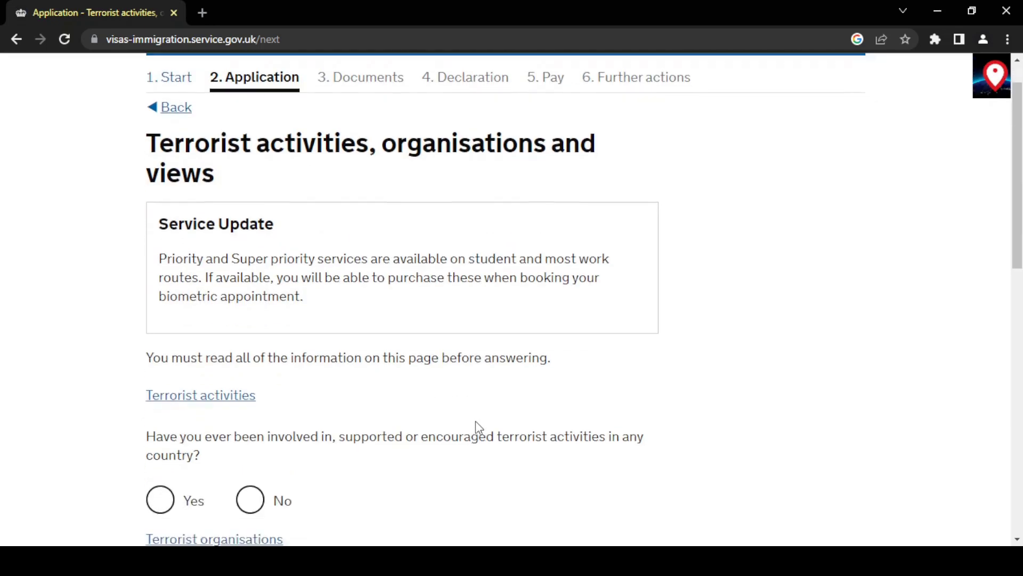
scroll(476, 422, "down", 2)
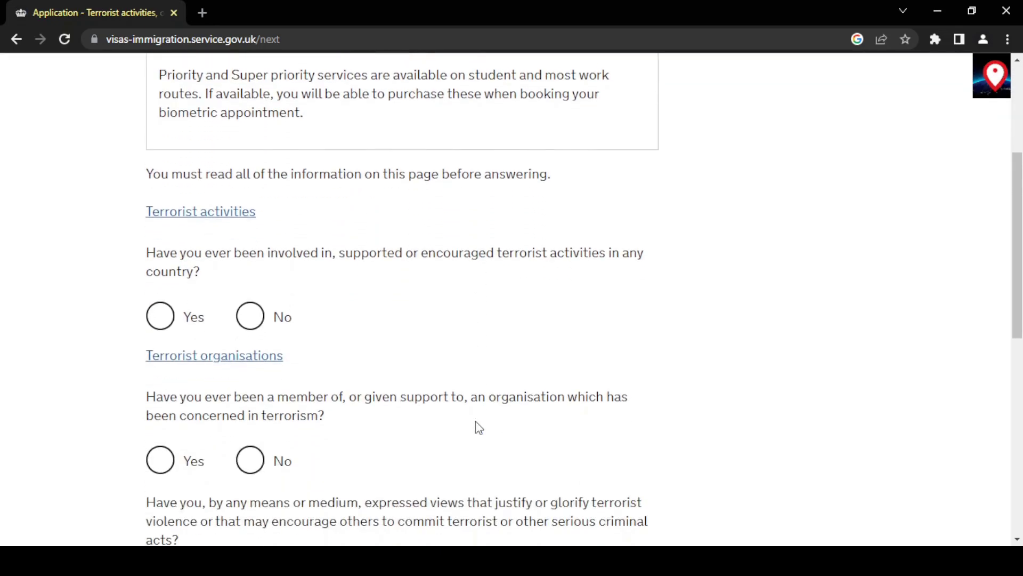
left_click(251, 312)
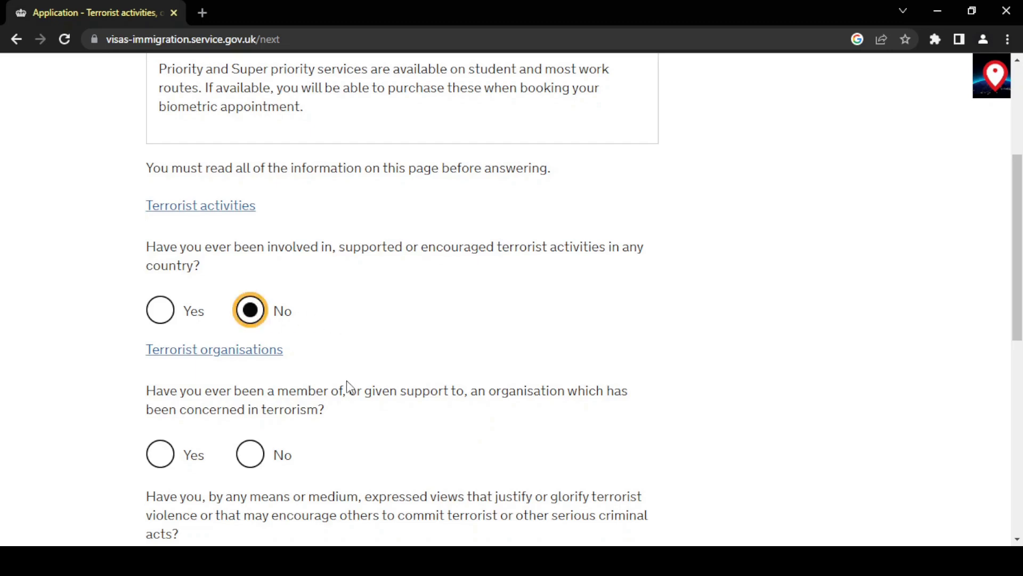
scroll(348, 381, "down", 2)
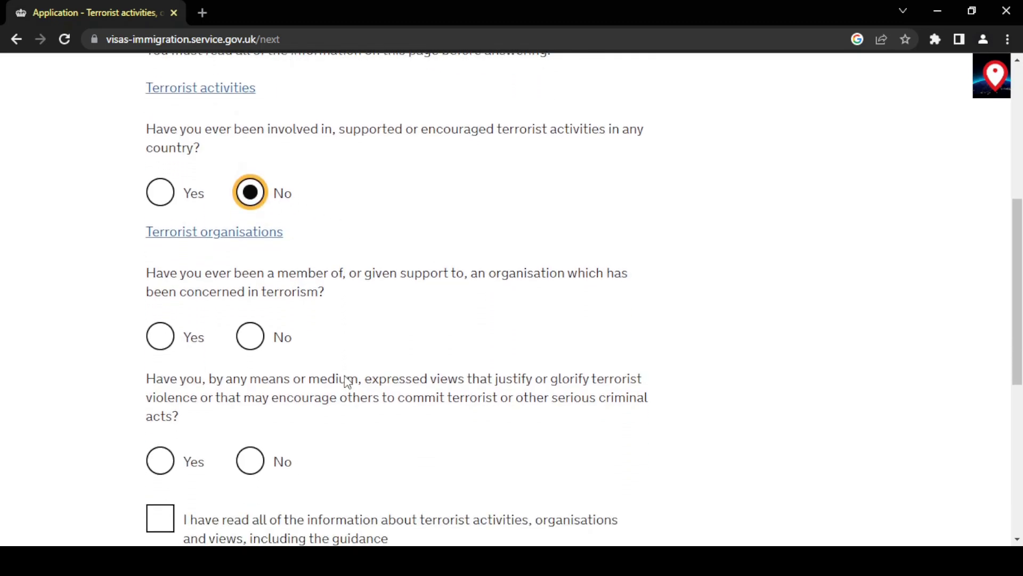
left_click(250, 337)
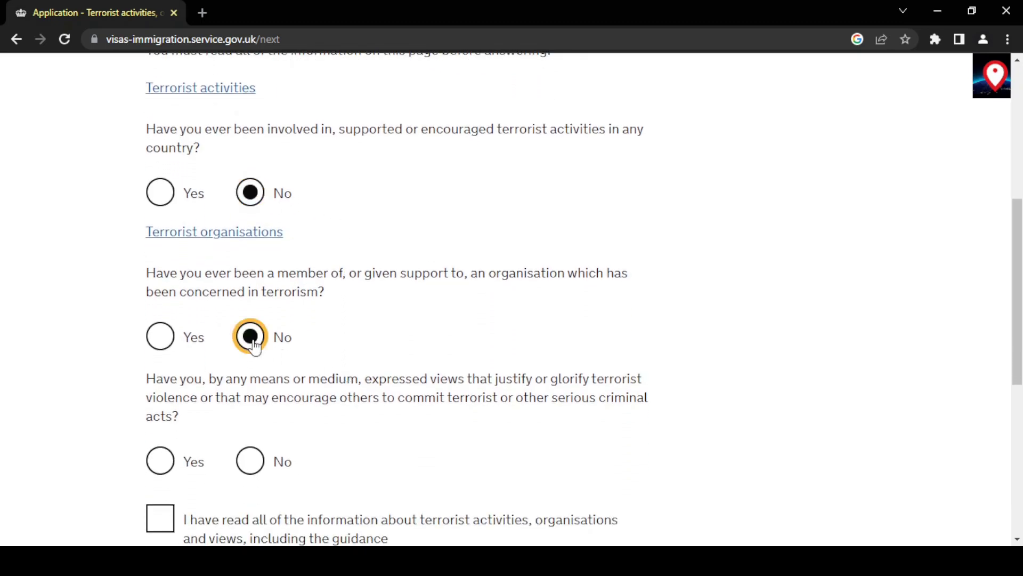
scroll(319, 416, "down", 2)
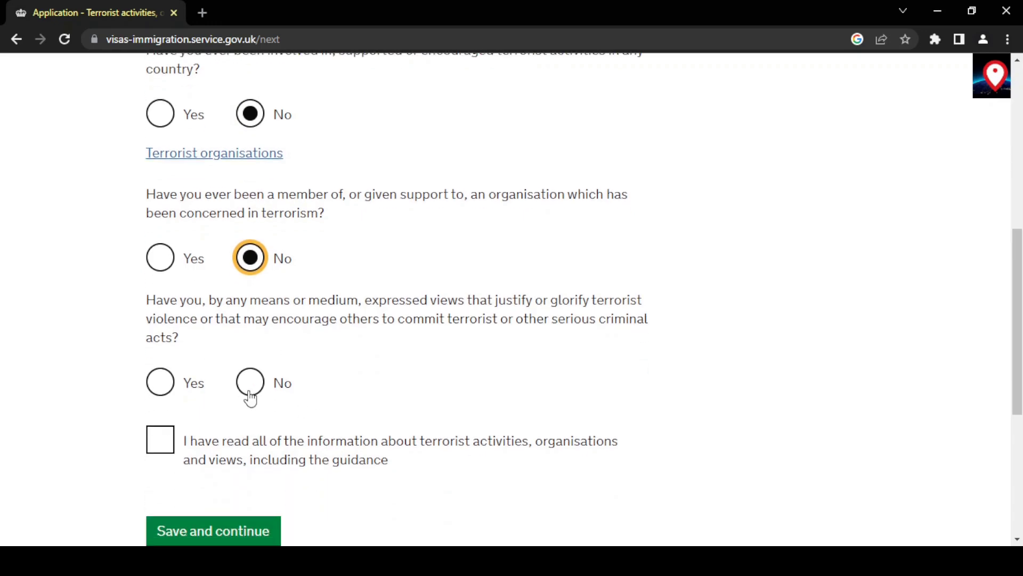
left_click(250, 397)
left_click(160, 439)
scroll(163, 448, "down", 2)
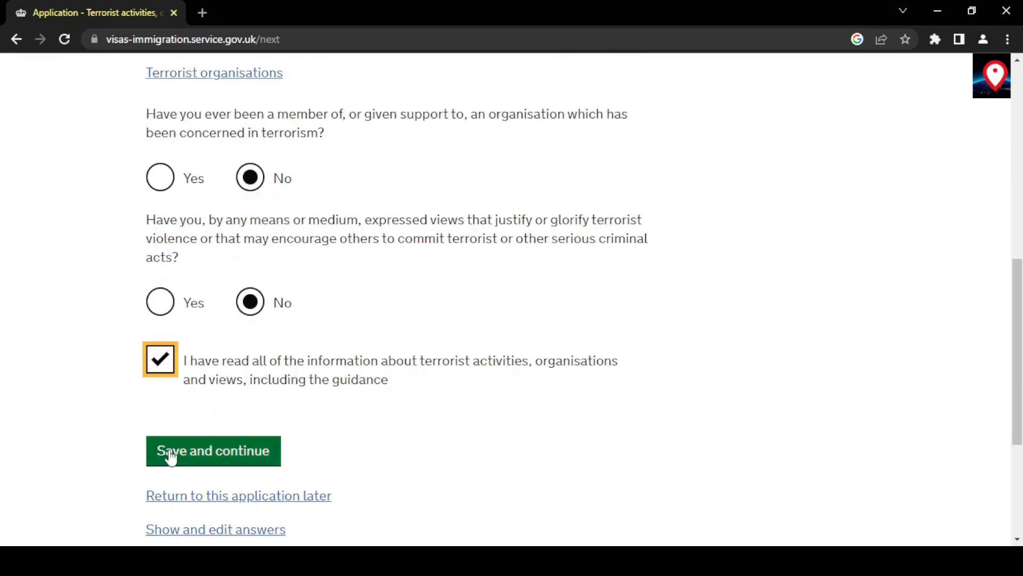
left_click(169, 453)
Answer No to extremist organisation membership and views, confirm reading, and save.
scroll(427, 452, "down", 5)
scroll(431, 453, "down", 2)
left_click(251, 201)
left_click(251, 327)
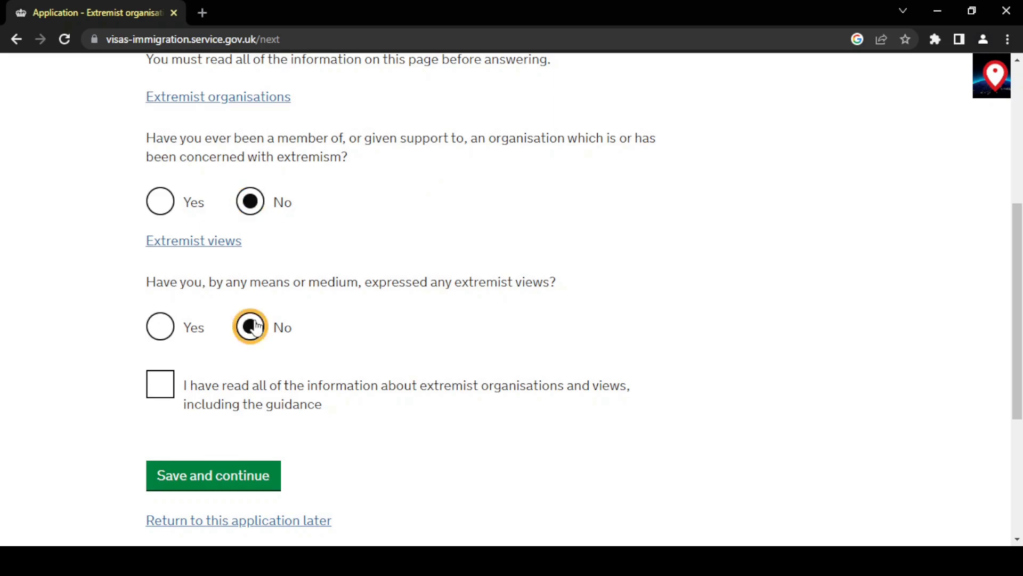
left_click(160, 384)
left_click(235, 480)
Answer No to hostile-government work, bad-character activities and extra information, then save.
scroll(373, 475, "down", 4)
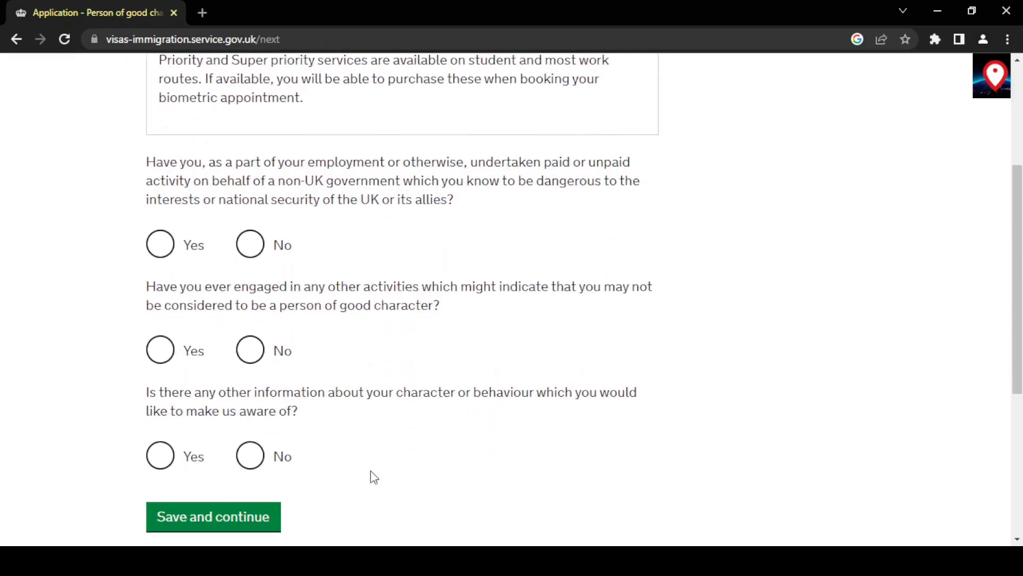
left_click(250, 243)
left_click(250, 354)
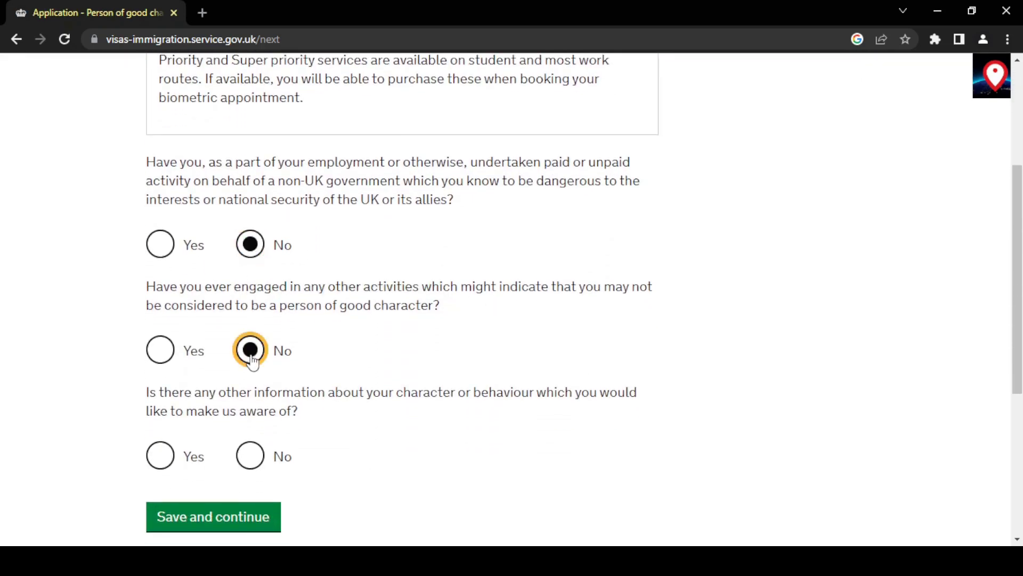
left_click(250, 456)
scroll(243, 492, "down", 1)
left_click(242, 495)
Tick 'I have not worked in any of the jobs listed above' and save.
scroll(452, 446, "down", 2)
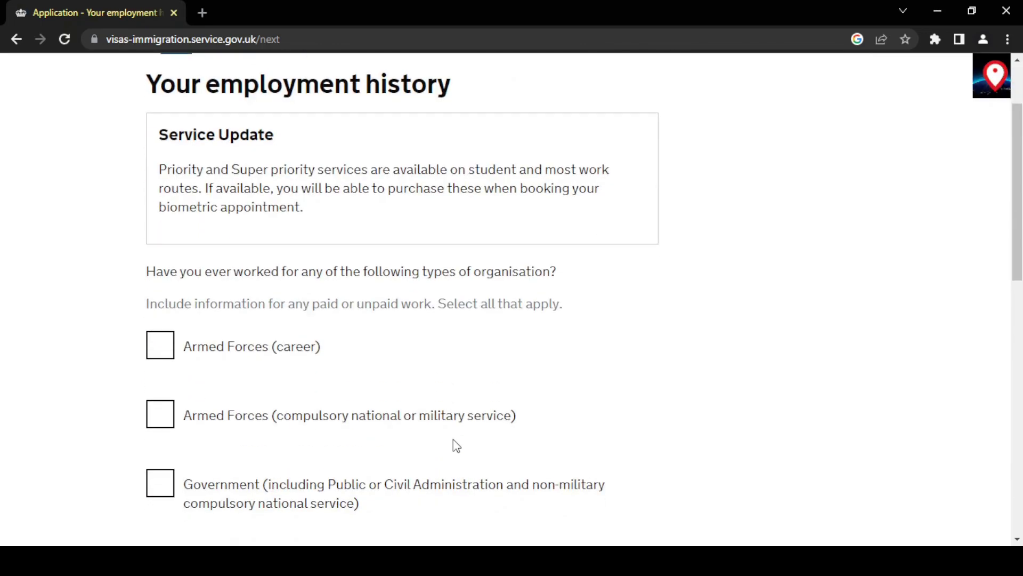
scroll(455, 445, "down", 1)
scroll(455, 445, "down", 1)
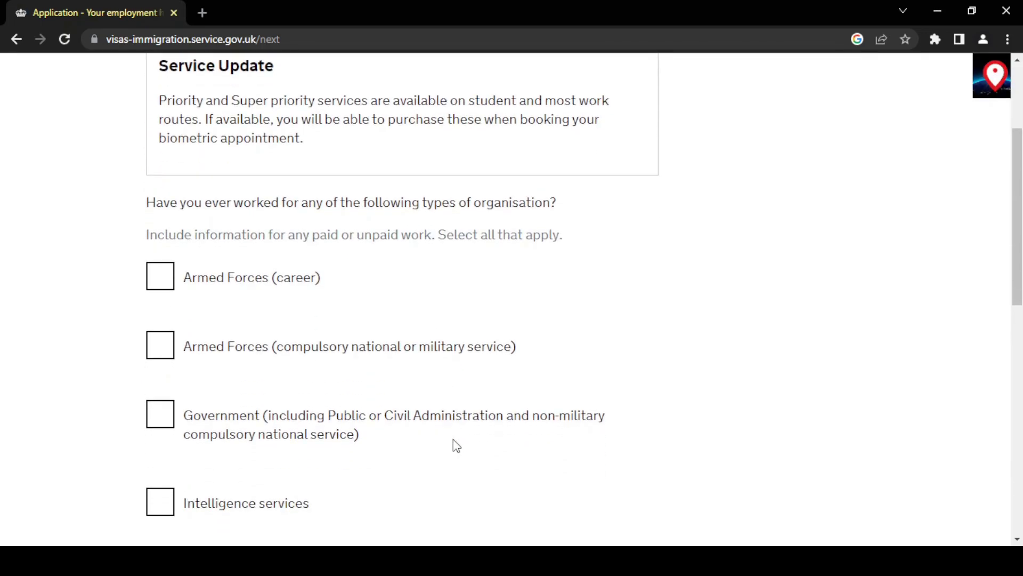
scroll(456, 445, "down", 3)
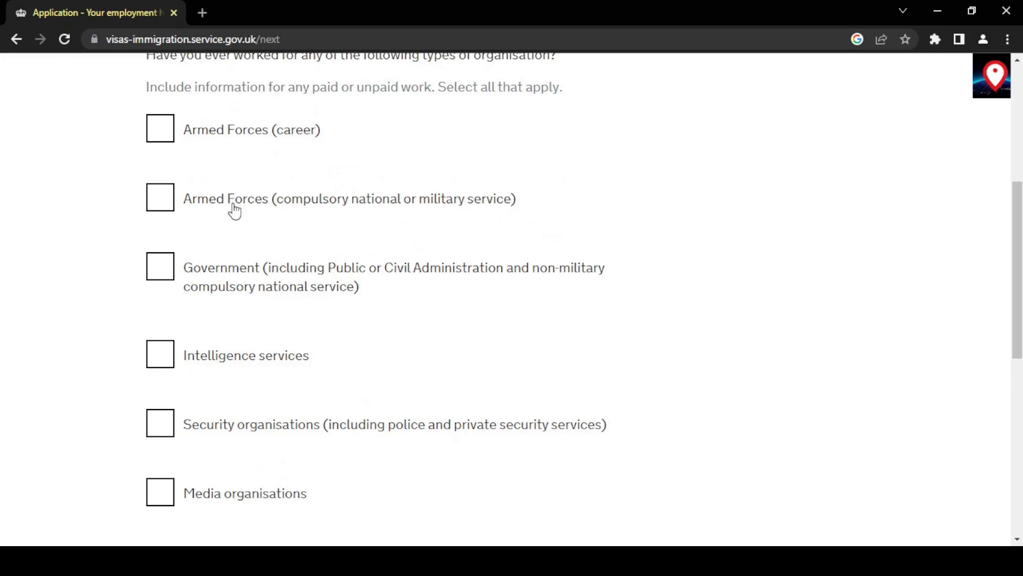
scroll(374, 353, "down", 5)
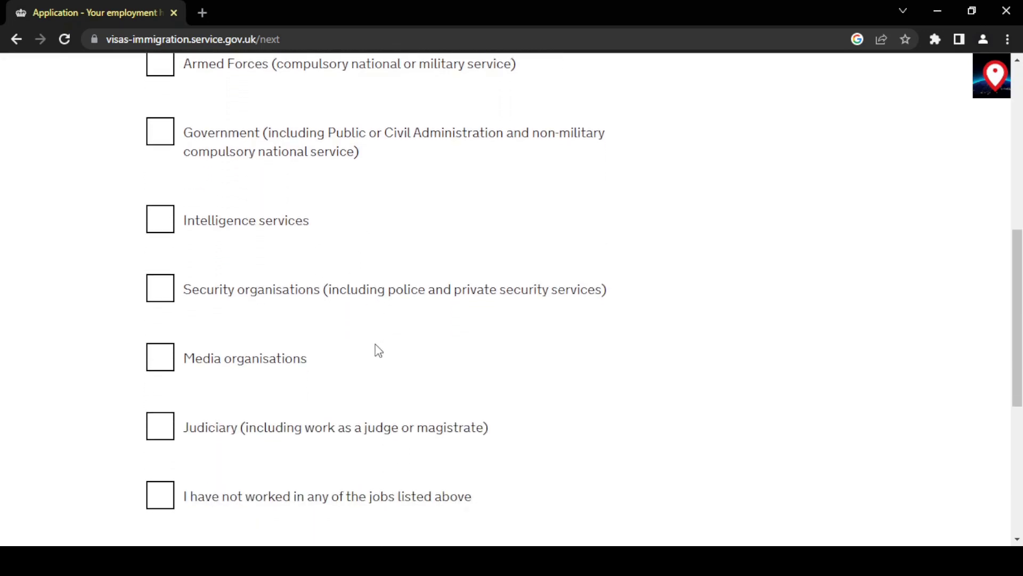
left_click(323, 370)
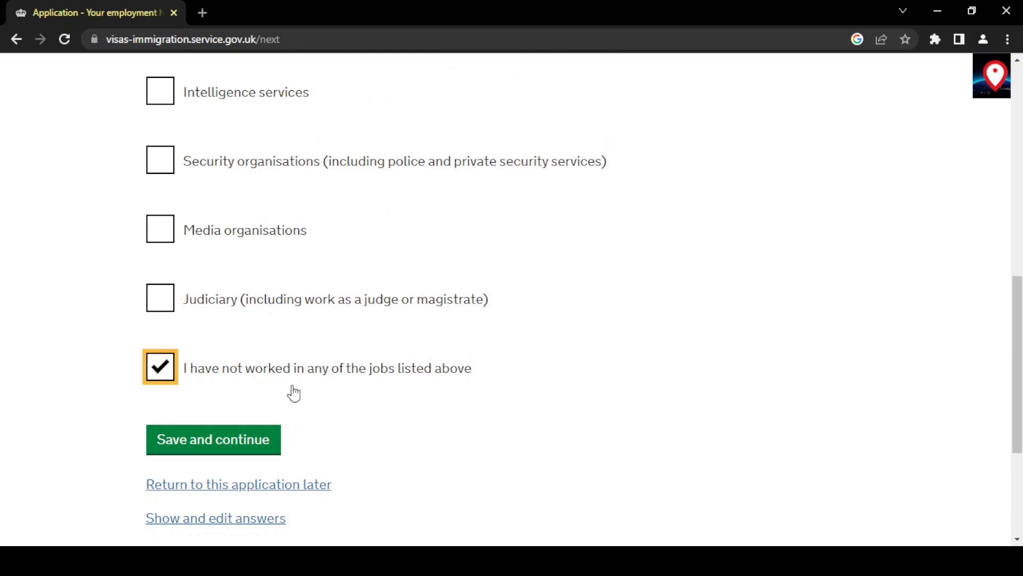
left_click(209, 453)
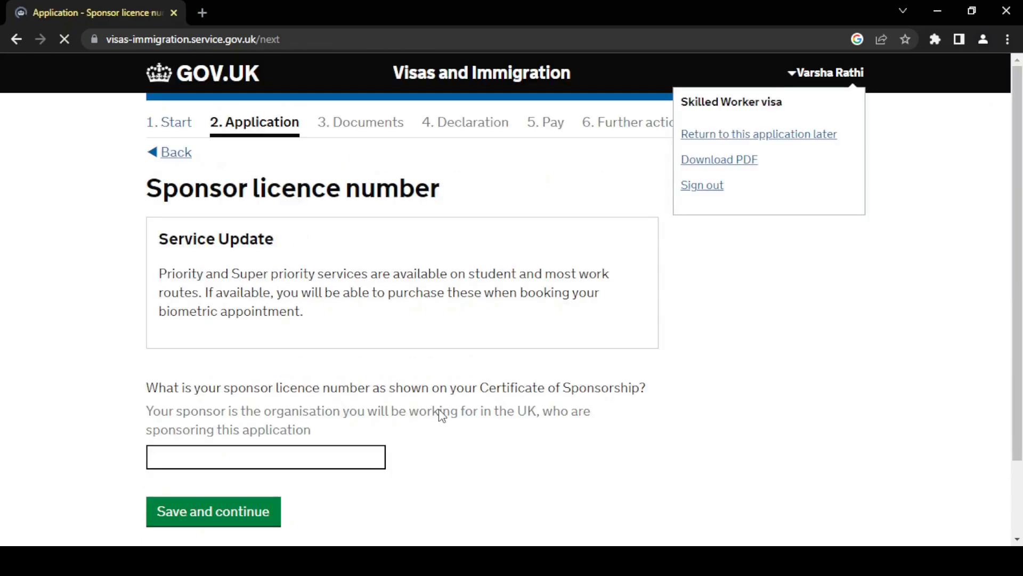
Enter the sponsor licence number and save it.
scroll(441, 413, "down", 1)
scroll(441, 415, "down", 1)
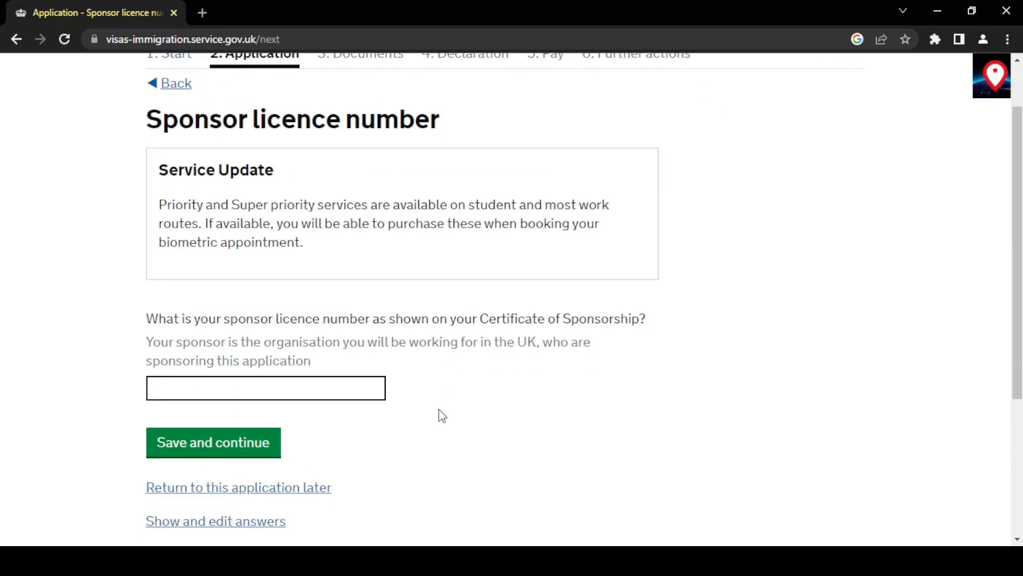
left_click(361, 389)
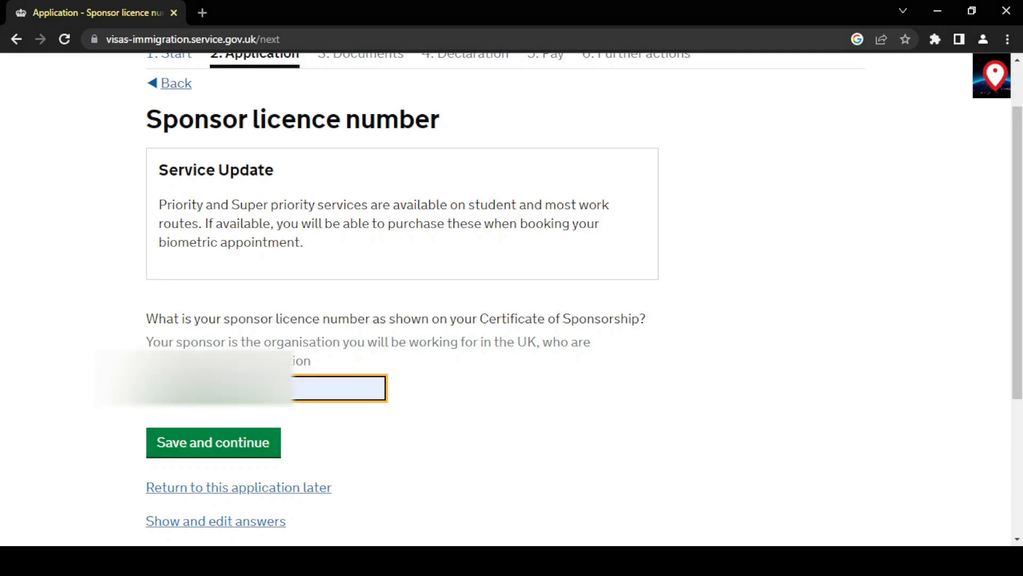
left_click(235, 443)
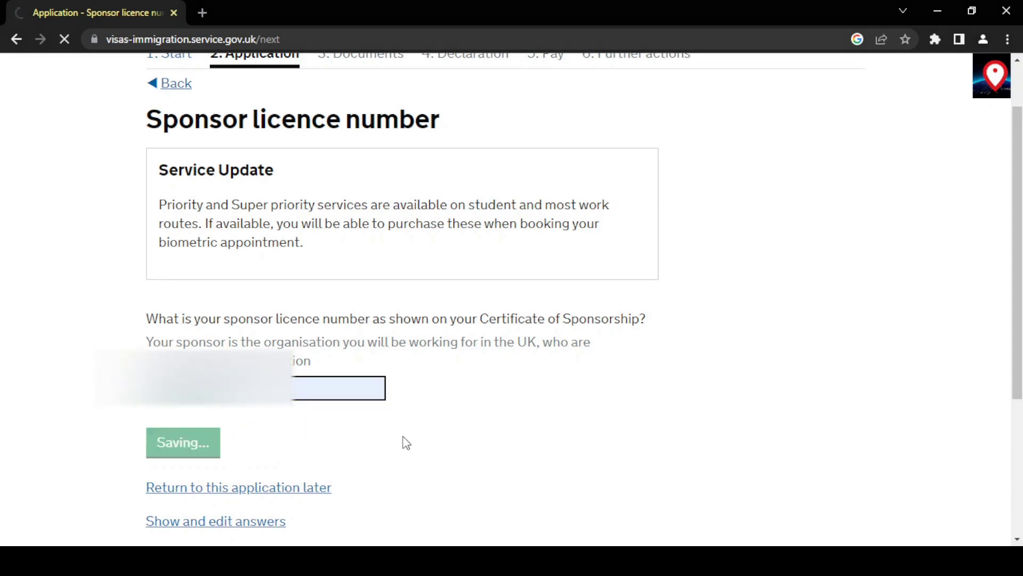
Confirm the sponsor certifies maintenance and save the answer.
scroll(327, 382, "down", 3)
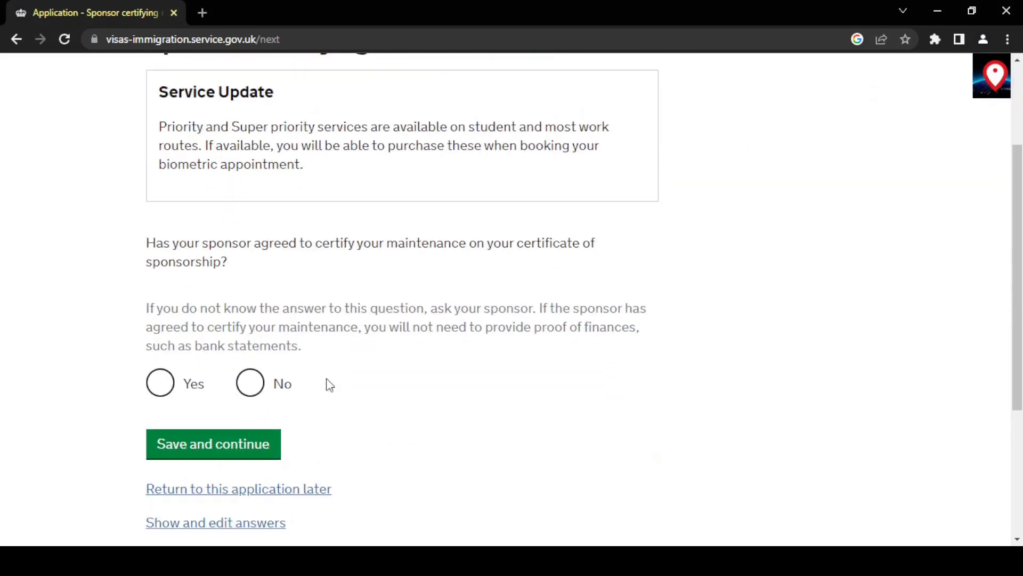
scroll(328, 384, "up", 1)
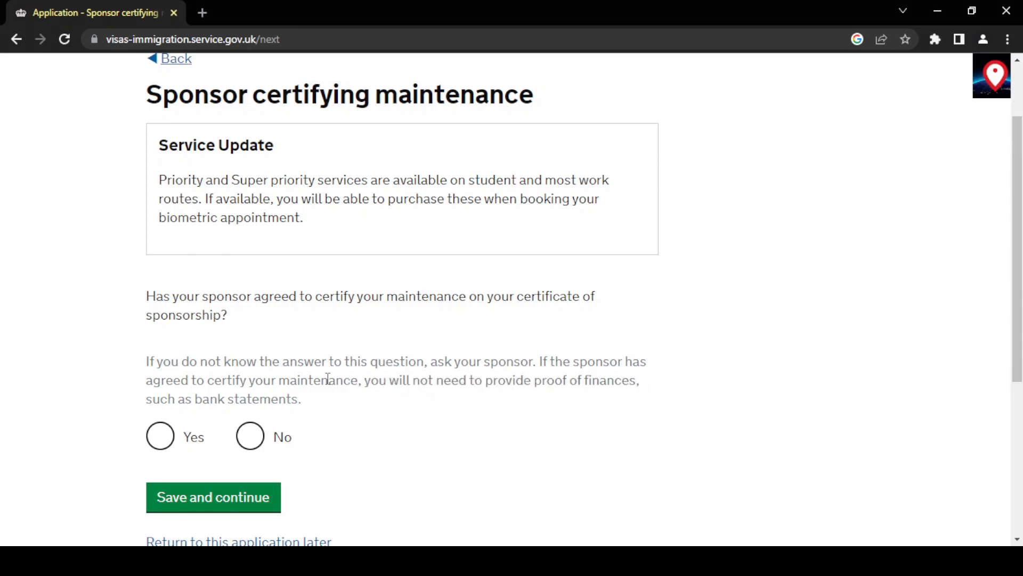
left_click(160, 436)
left_click(198, 487)
Enter the job title 'Machine Learning Engineer' and the yearly salary, then save.
scroll(539, 449, "down", 1)
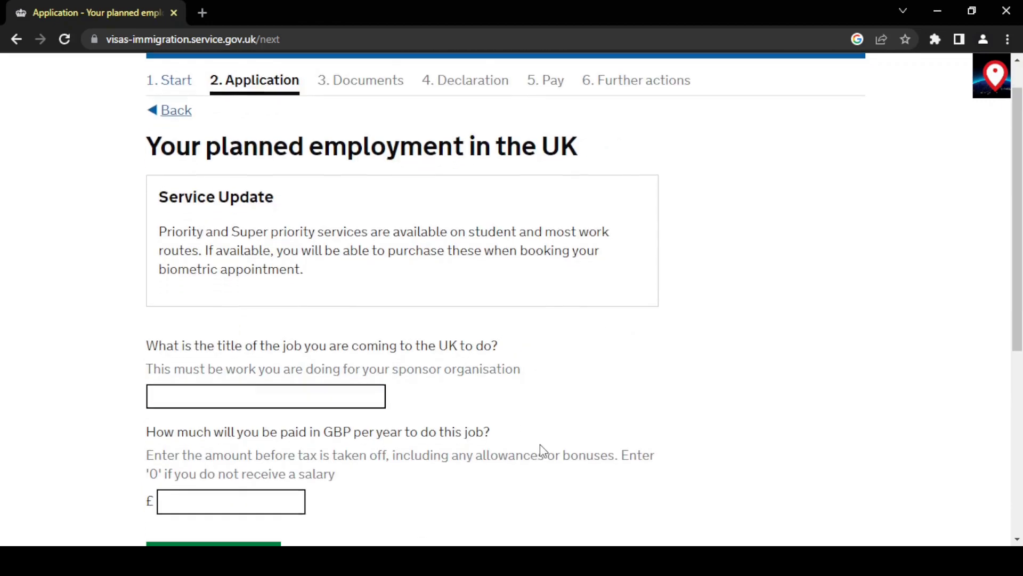
scroll(540, 443, "down", 1)
left_click(329, 338)
type("Machine Learning")
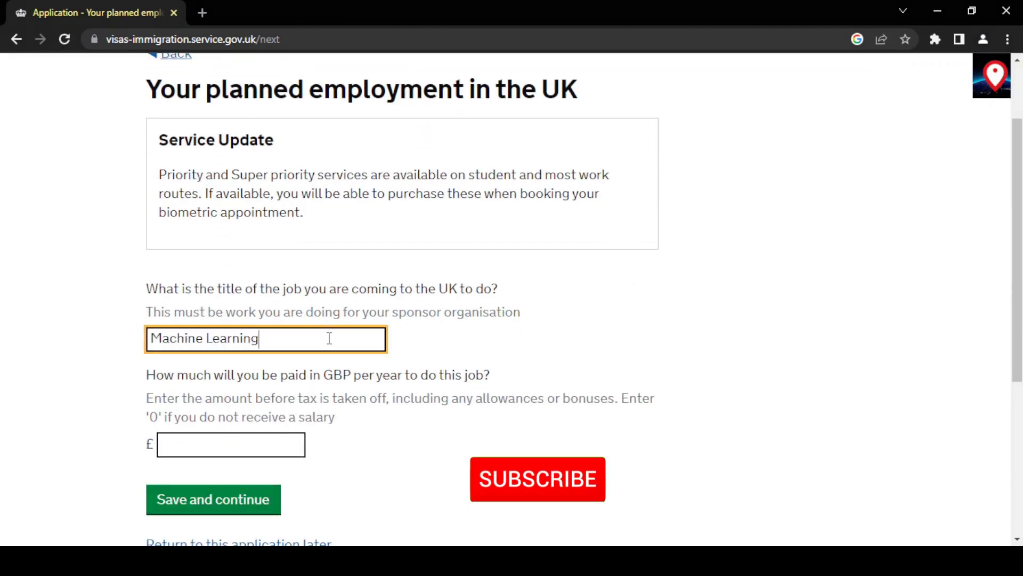
type(" Engineer")
left_click(262, 442)
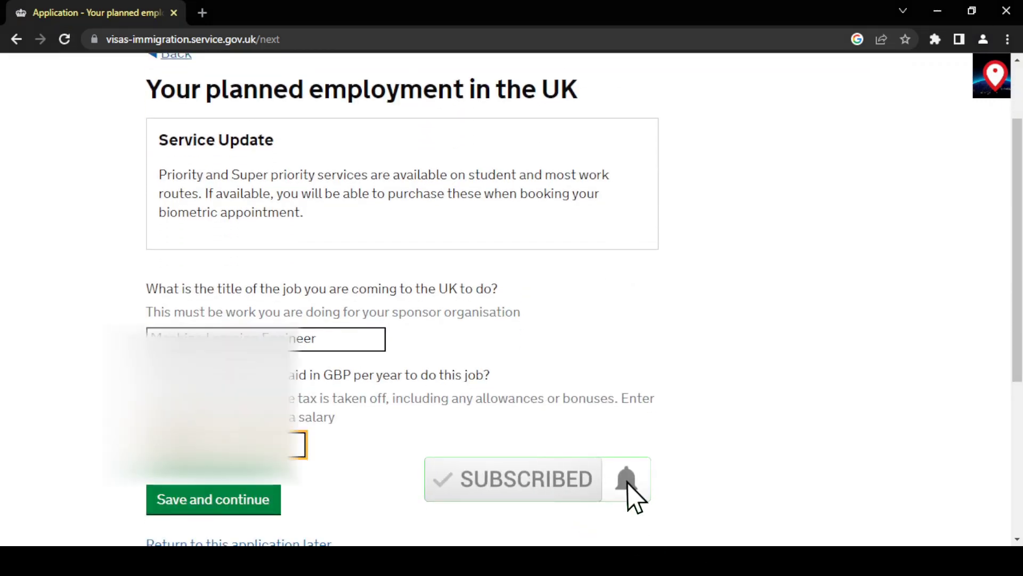
left_click(450, 457)
Answer No to needing an overseas criminal record check and save.
scroll(450, 456, "down", 1)
left_click(213, 426)
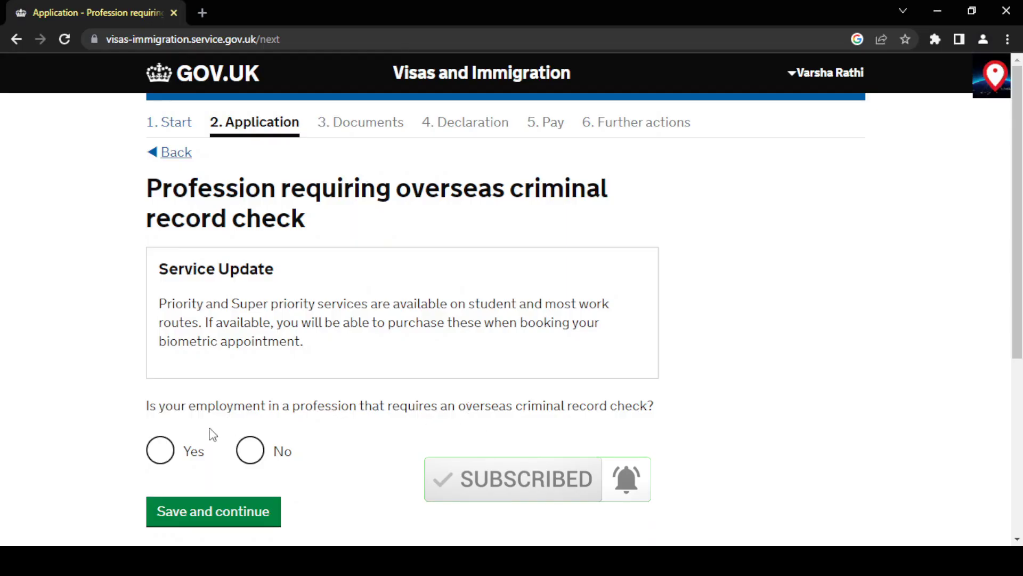
left_click(237, 450)
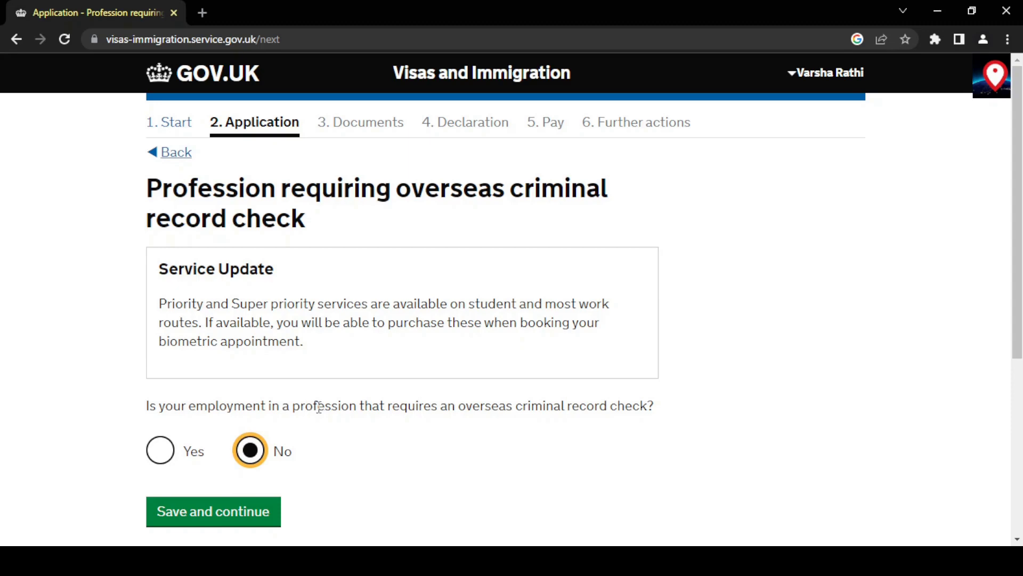
left_click(233, 514)
Answer No to Health and Care visa eligibility and to applying as a midwife or nurse.
scroll(366, 463, "down", 2)
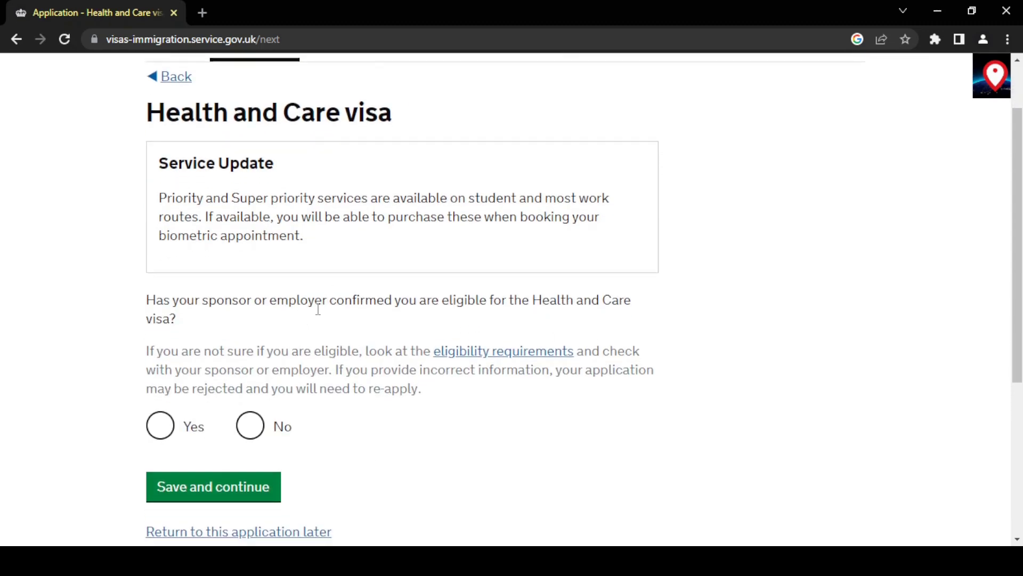
left_click(255, 432)
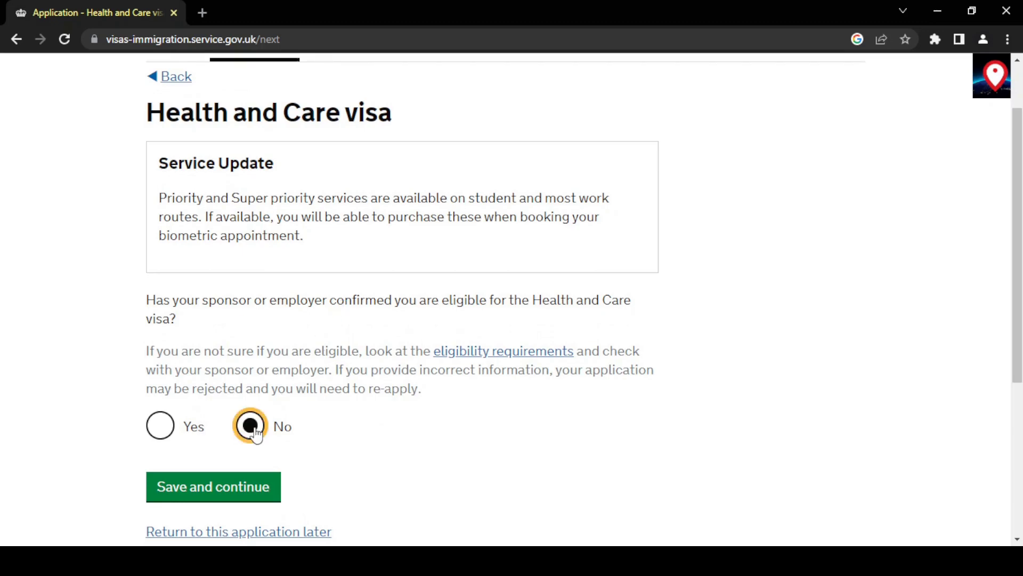
left_click(239, 474)
scroll(410, 483, "down", 1)
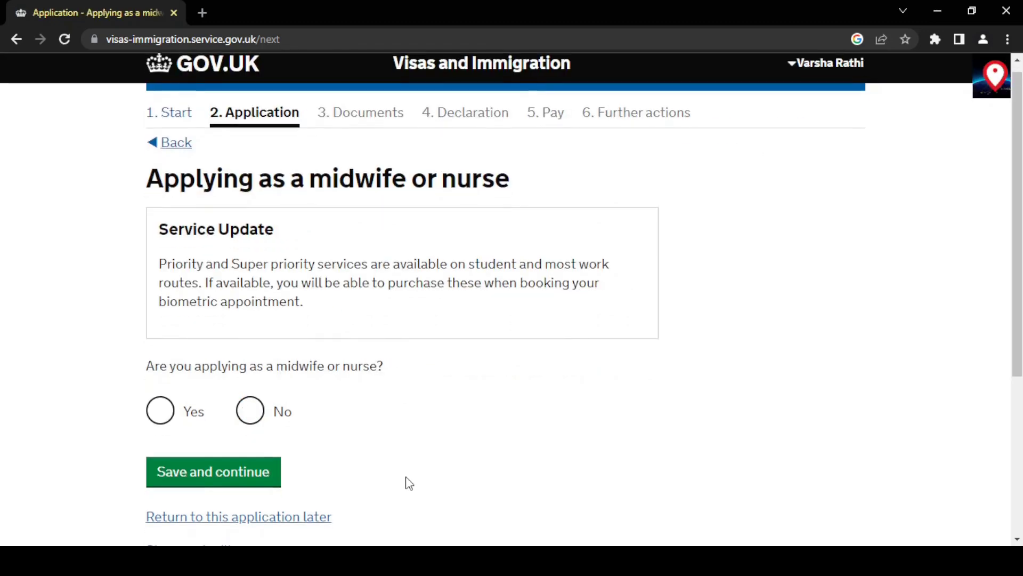
left_click(255, 369)
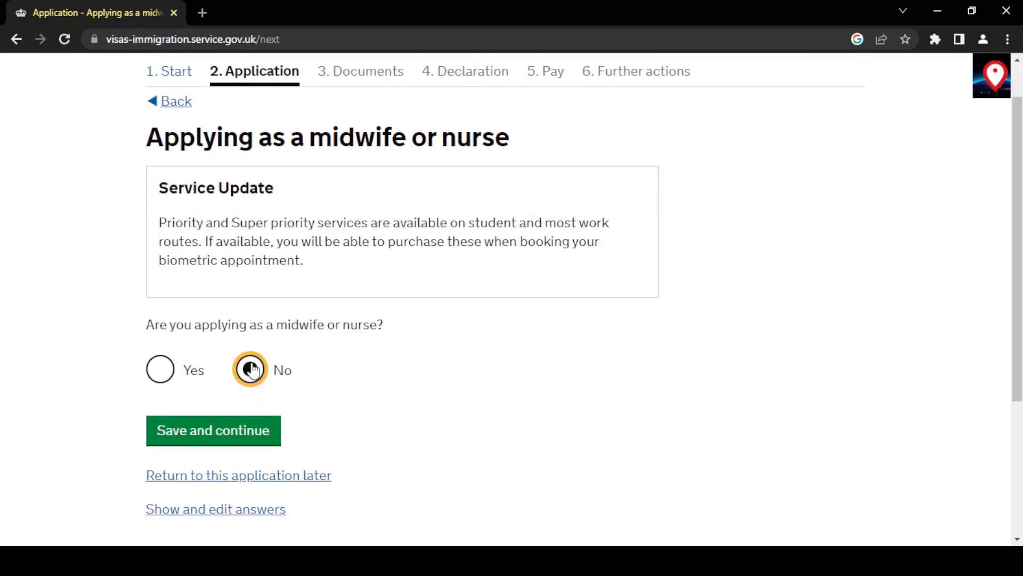
left_click(240, 441)
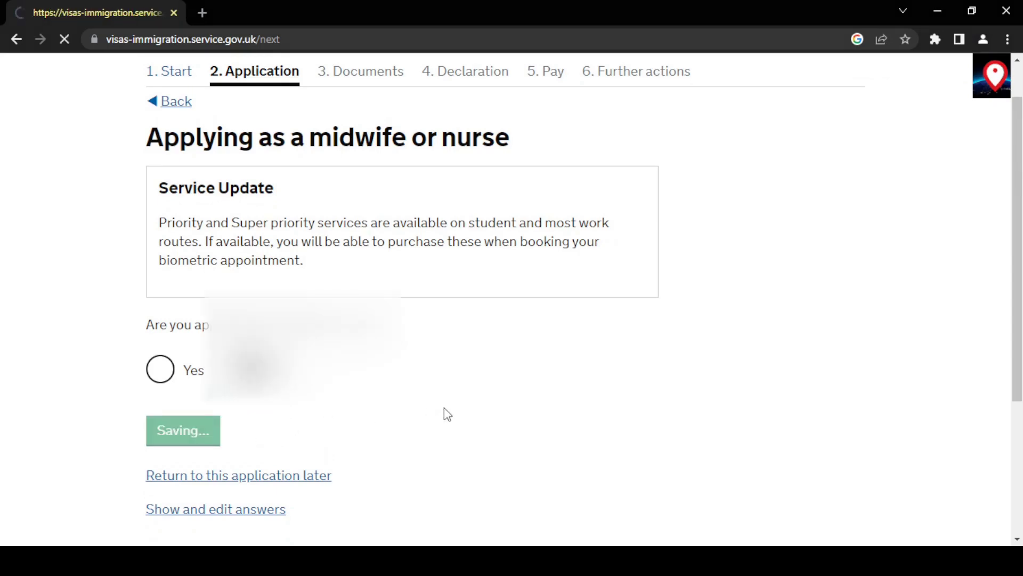
Confirm the job is on the shortage occupation list and save.
scroll(447, 414, "down", 1)
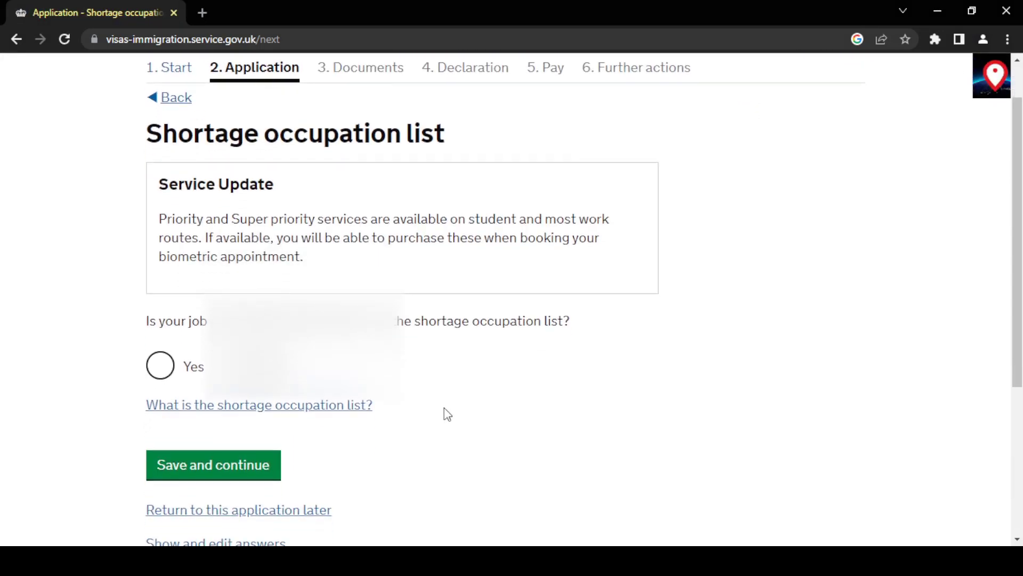
left_click(155, 376)
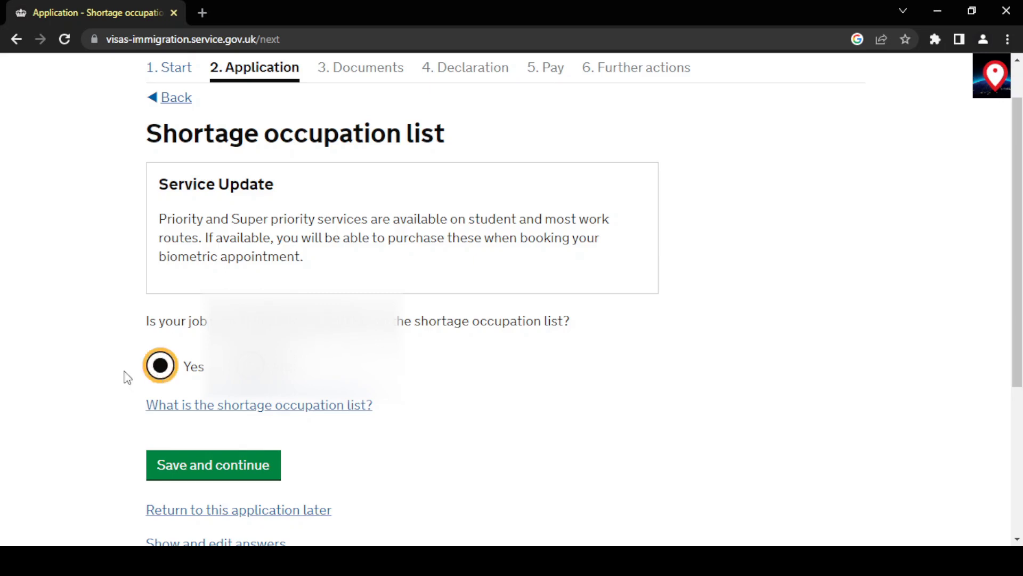
left_click(174, 467)
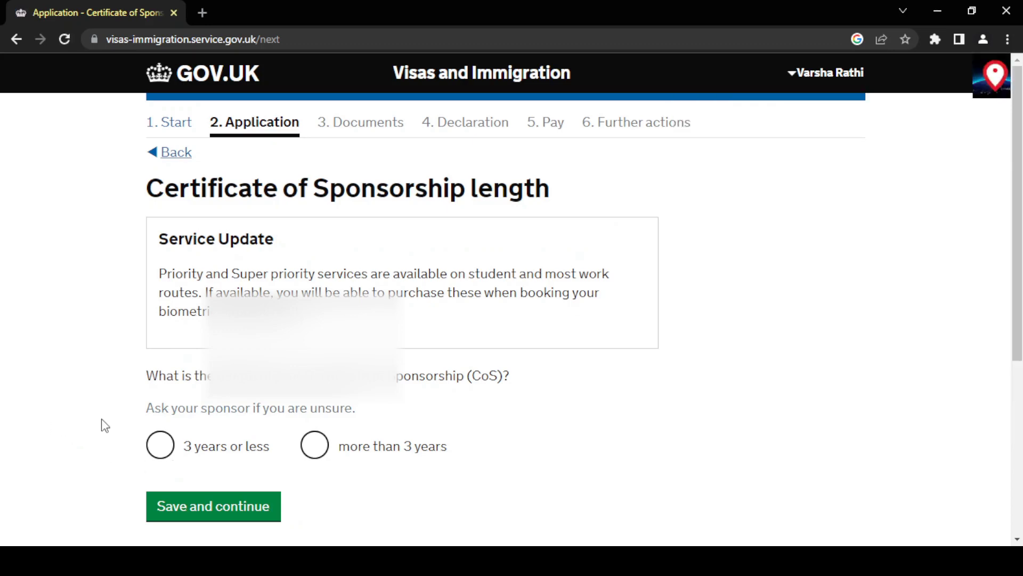
Choose a Certificate of Sponsorship length of 3 years or less and save.
scroll(101, 419, "down", 1)
scroll(105, 426, "down", 1)
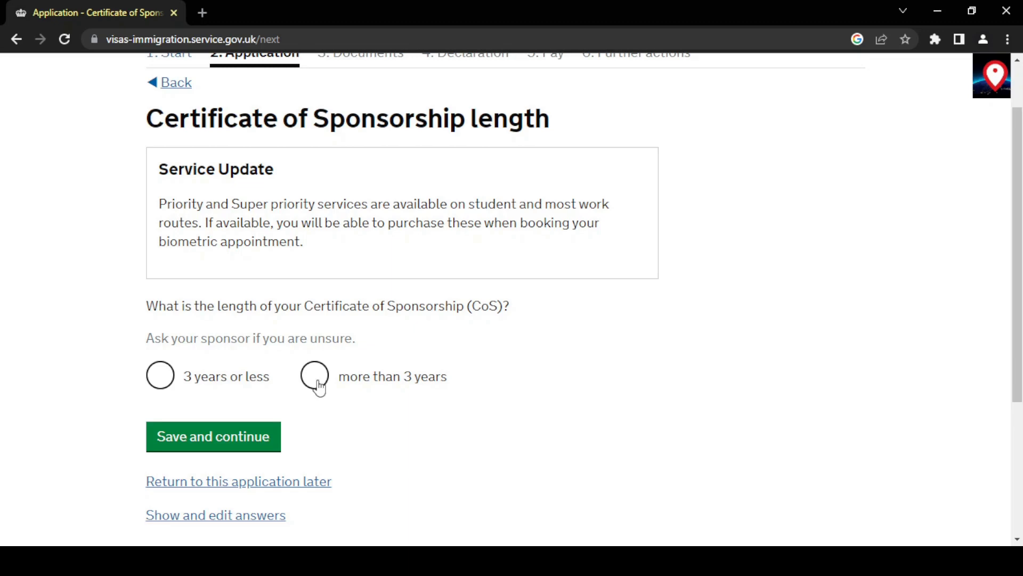
left_click(163, 379)
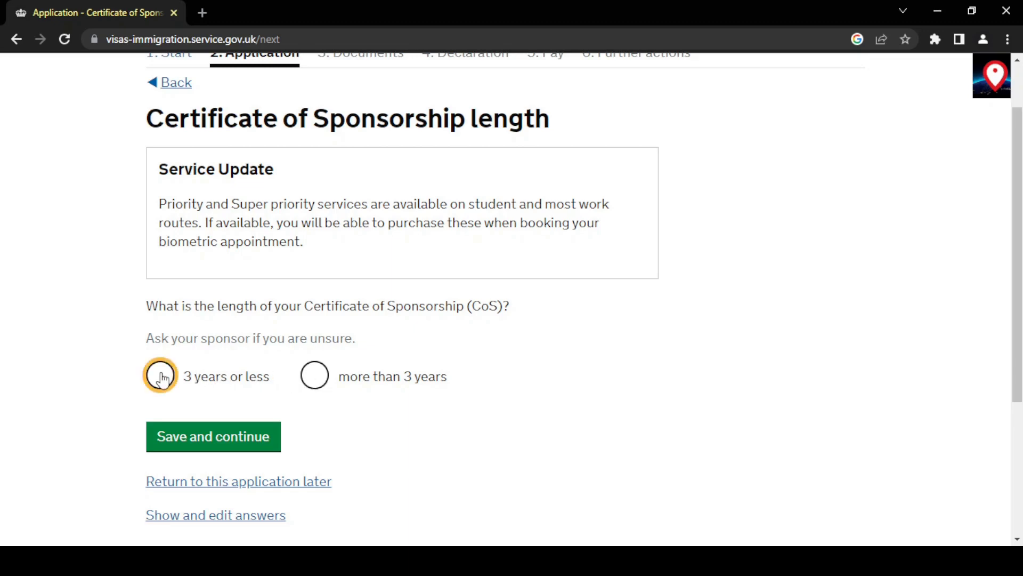
left_click(187, 442)
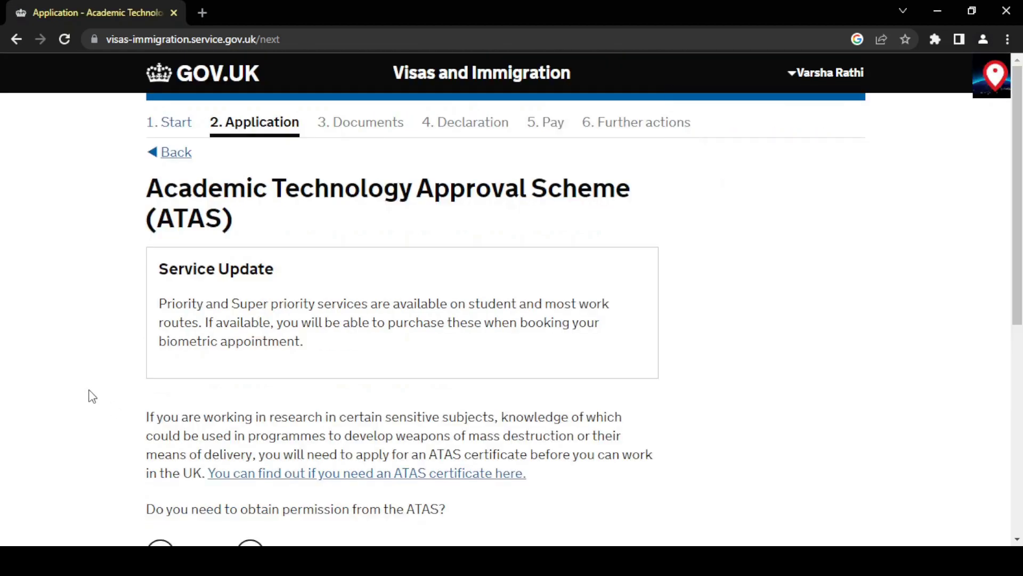
Answer No to needing ATAS permission and continue without adding further details.
scroll(92, 396, "down", 2)
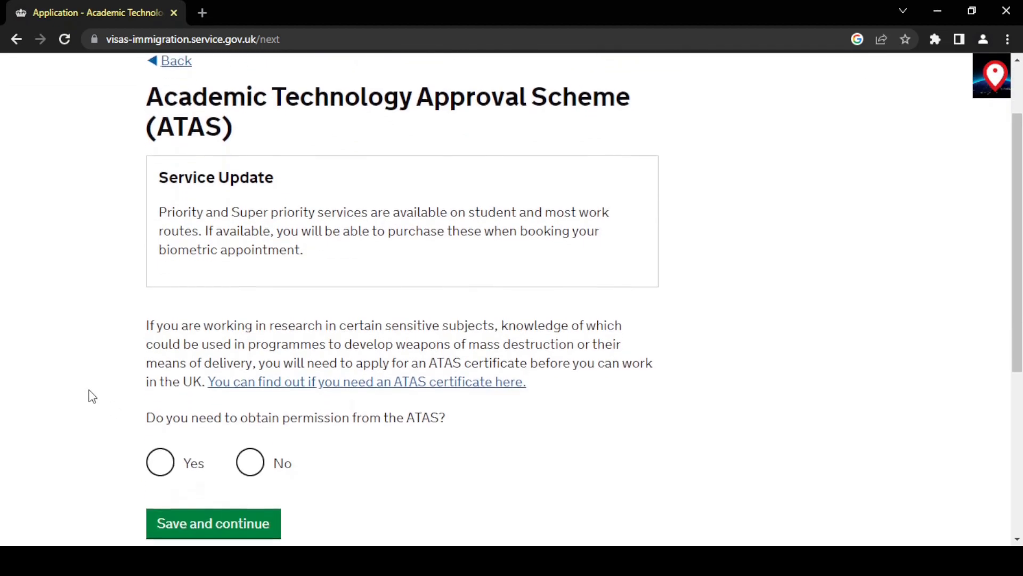
left_click(249, 444)
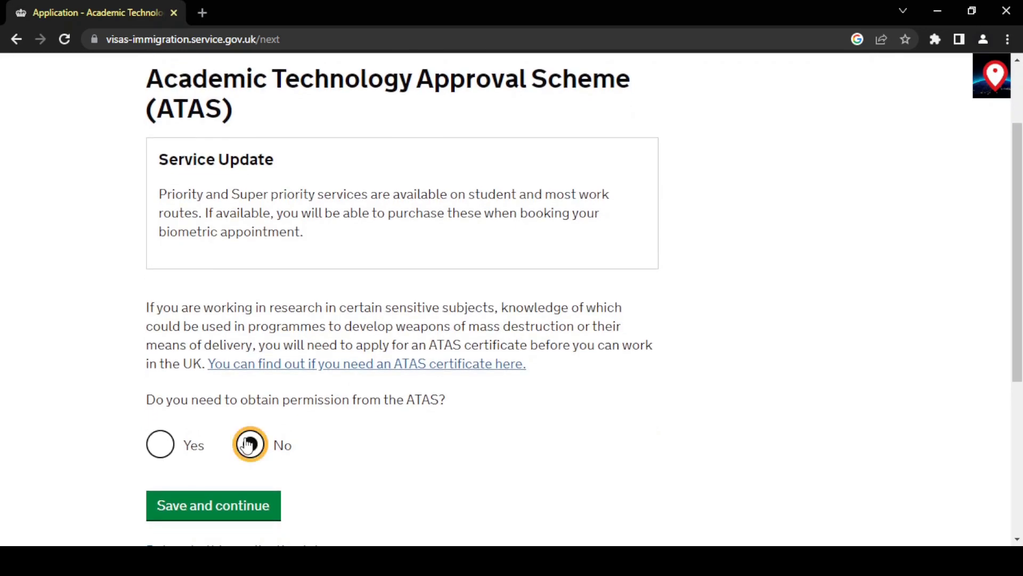
left_click(245, 511)
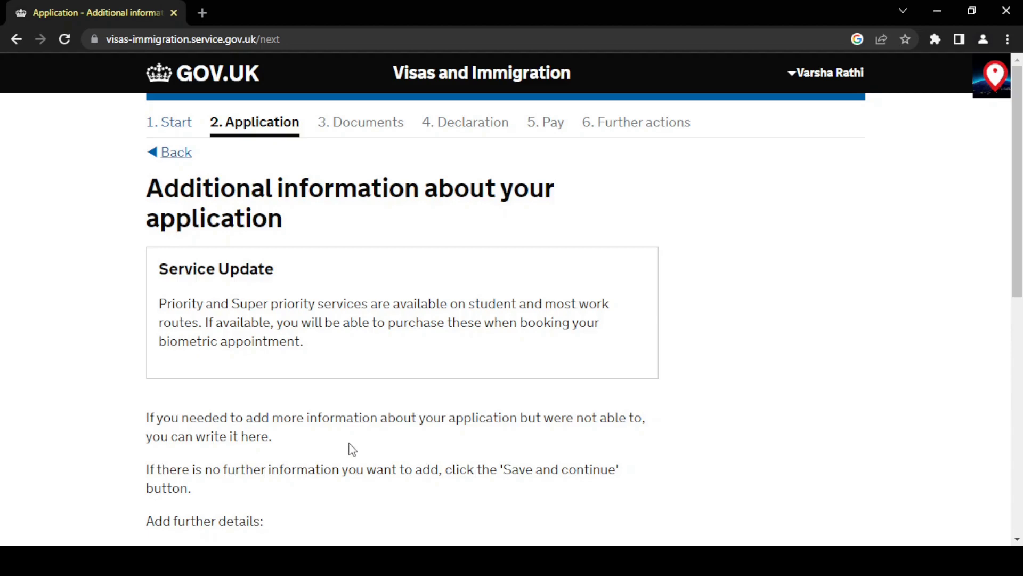
scroll(351, 448, "down", 2)
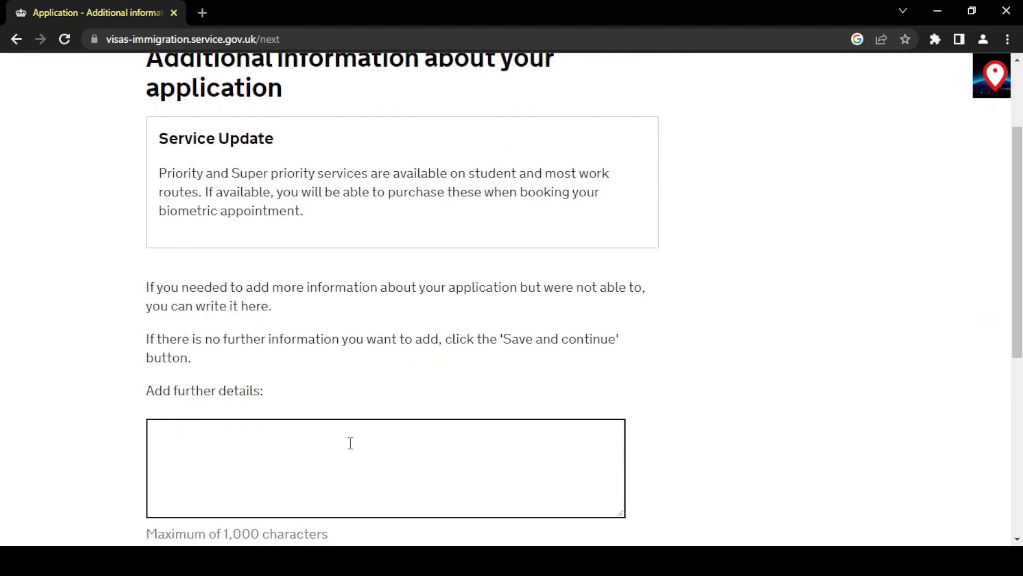
scroll(309, 443, "down", 1)
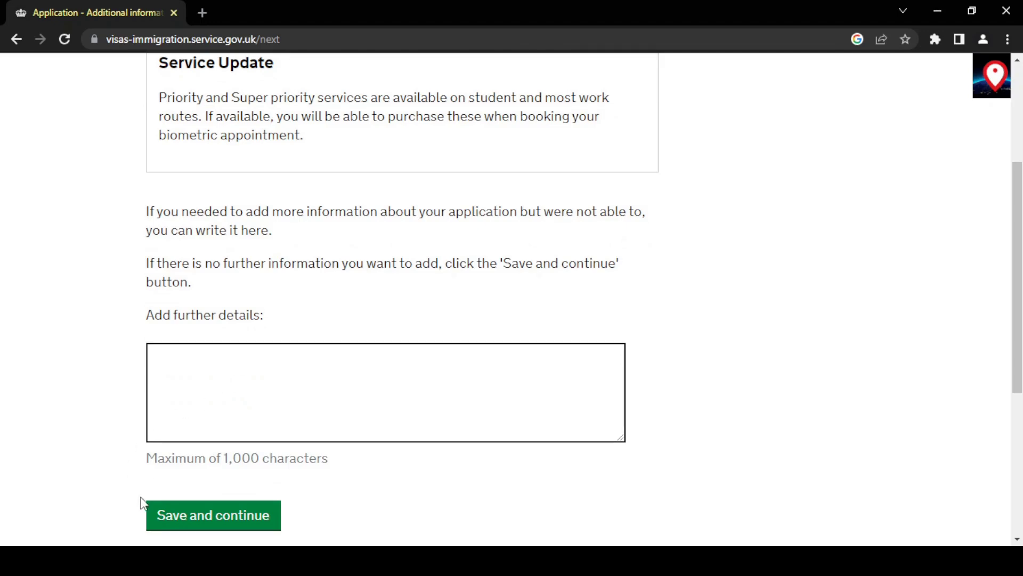
left_click(182, 517)
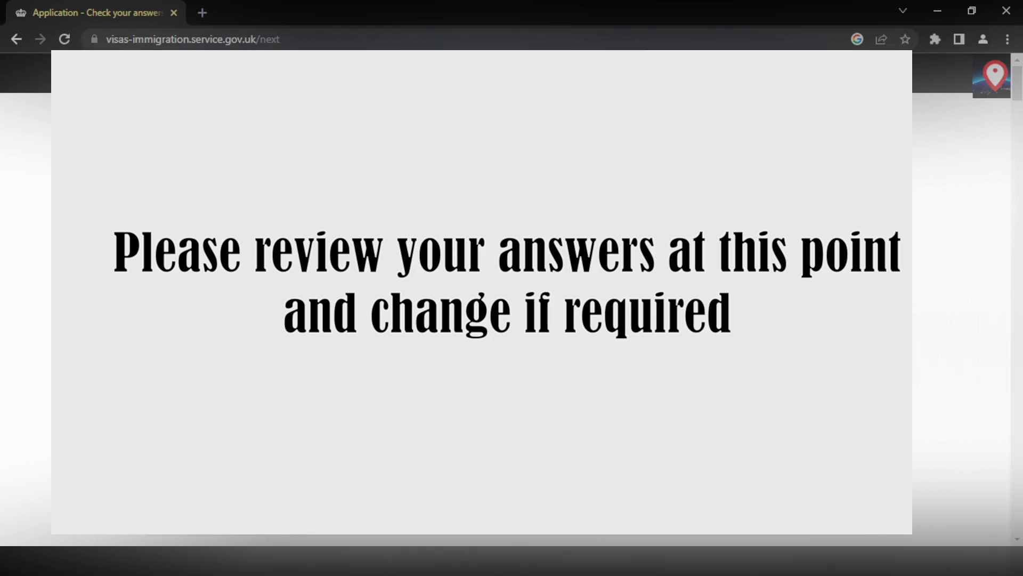
Review the full 'Check your answers' summary and accept it to reach Documents.
scroll(486, 299, "down", 7)
scroll(486, 298, "down", 15)
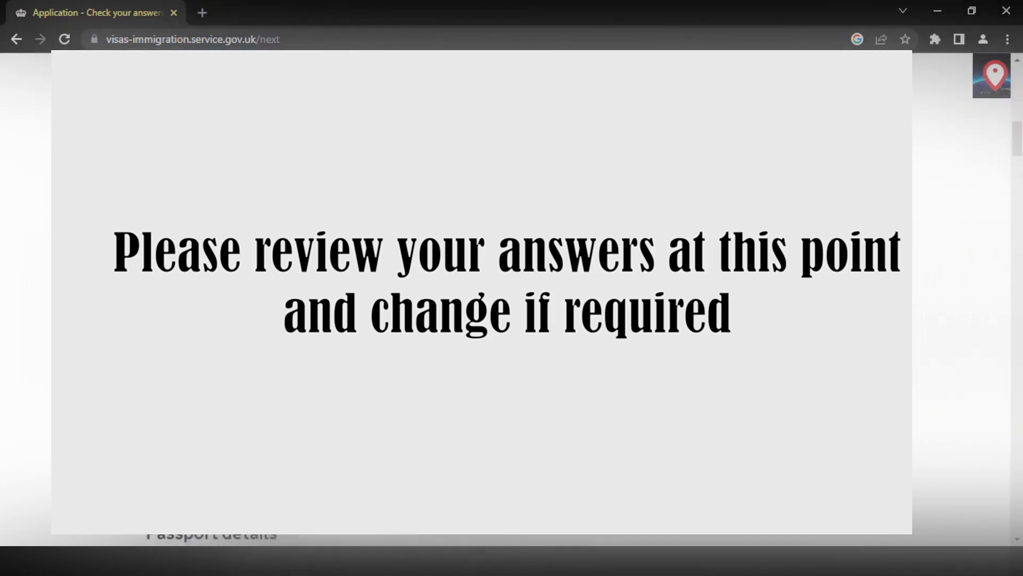
scroll(486, 299, "down", 10)
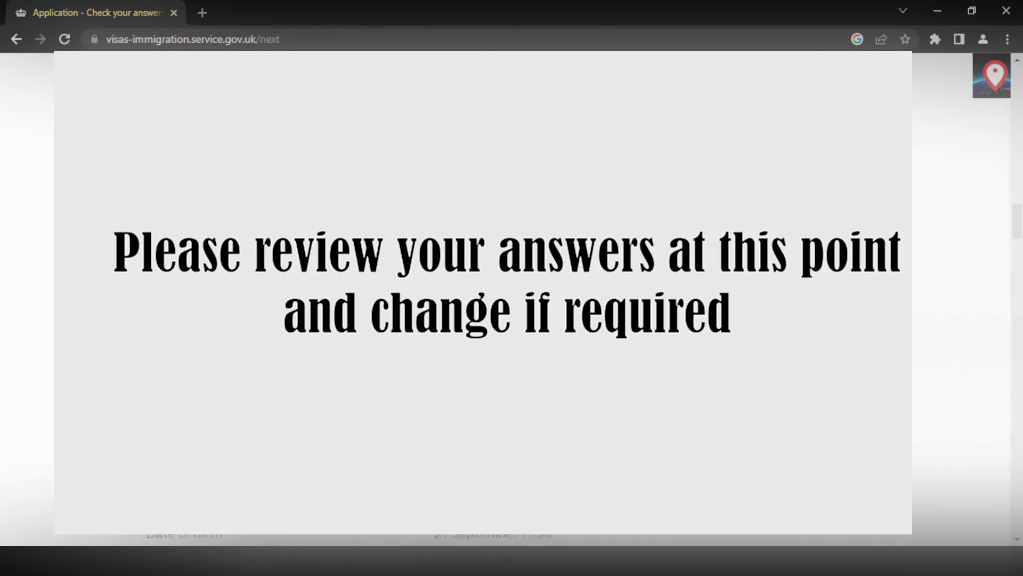
scroll(486, 298, "down", 10)
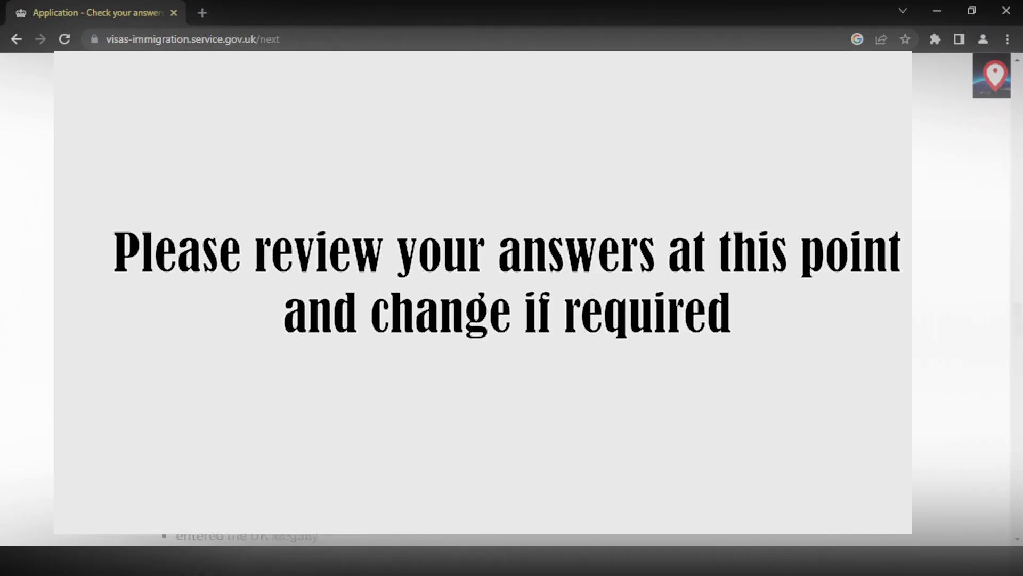
scroll(486, 298, "down", 10)
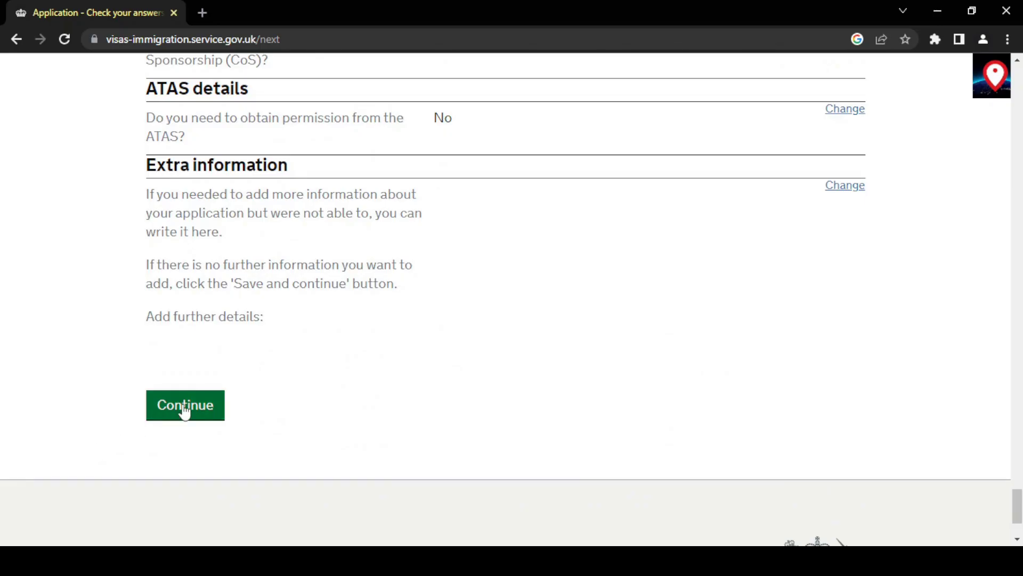
left_click(184, 407)
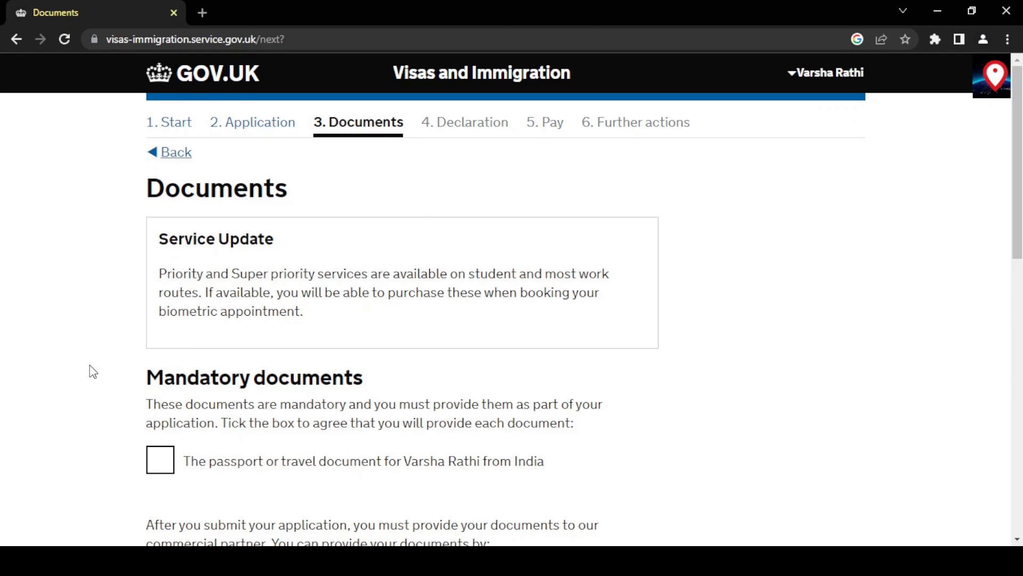
Tick the passport or travel document checkbox under Mandatory documents and save.
scroll(93, 372, "down", 2)
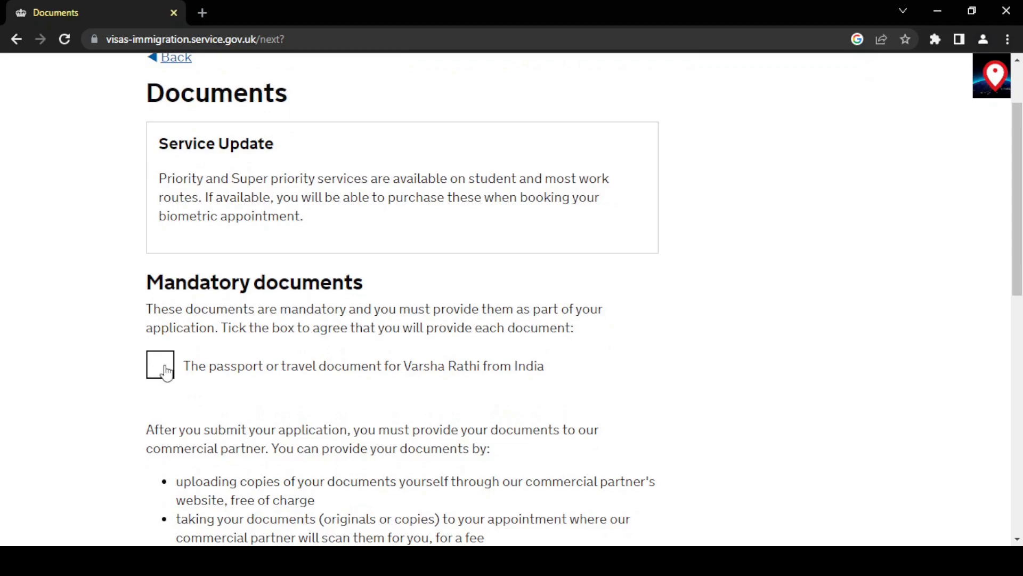
left_click(167, 373)
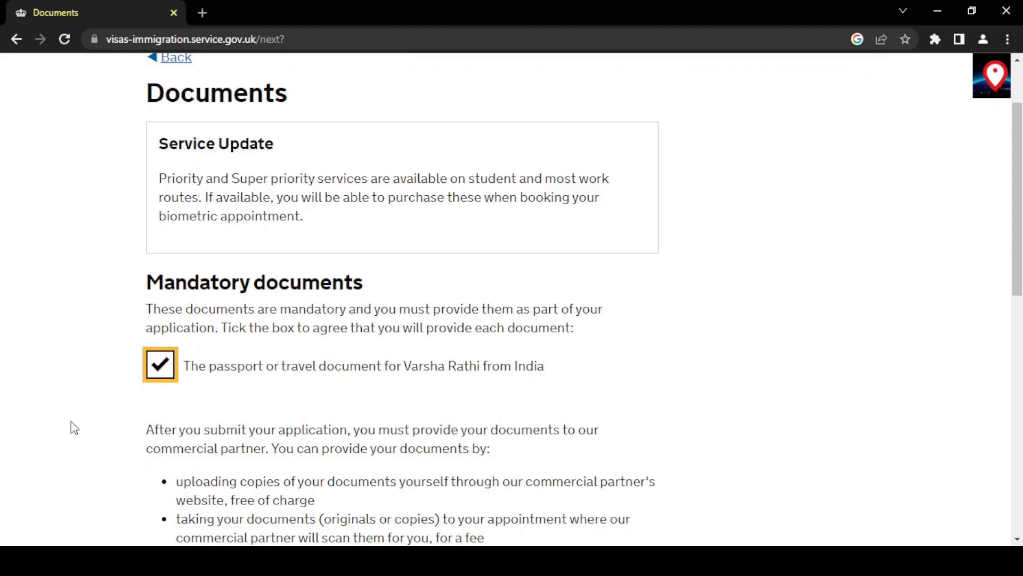
scroll(75, 428, "down", 7)
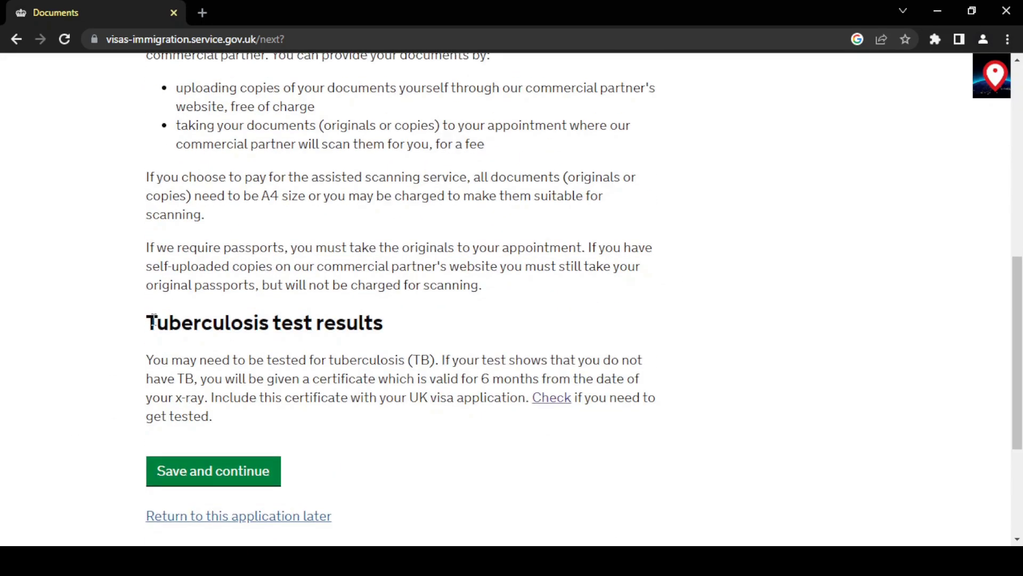
left_click_drag(153, 319, 427, 312)
left_click(395, 317)
scroll(395, 318, "up", 5)
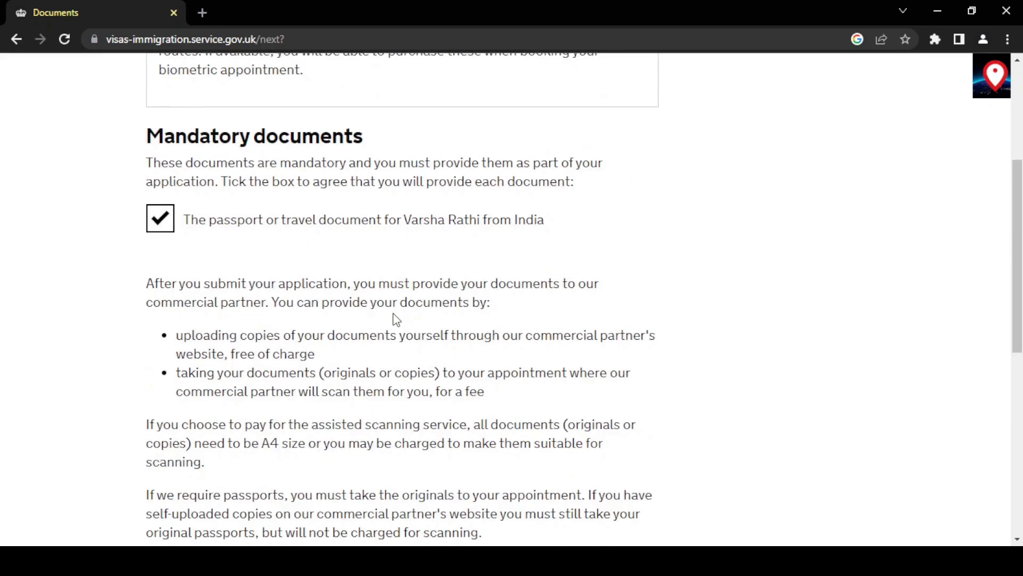
scroll(395, 317, "up", 4)
scroll(341, 366, "down", 9)
scroll(389, 421, "up", 6)
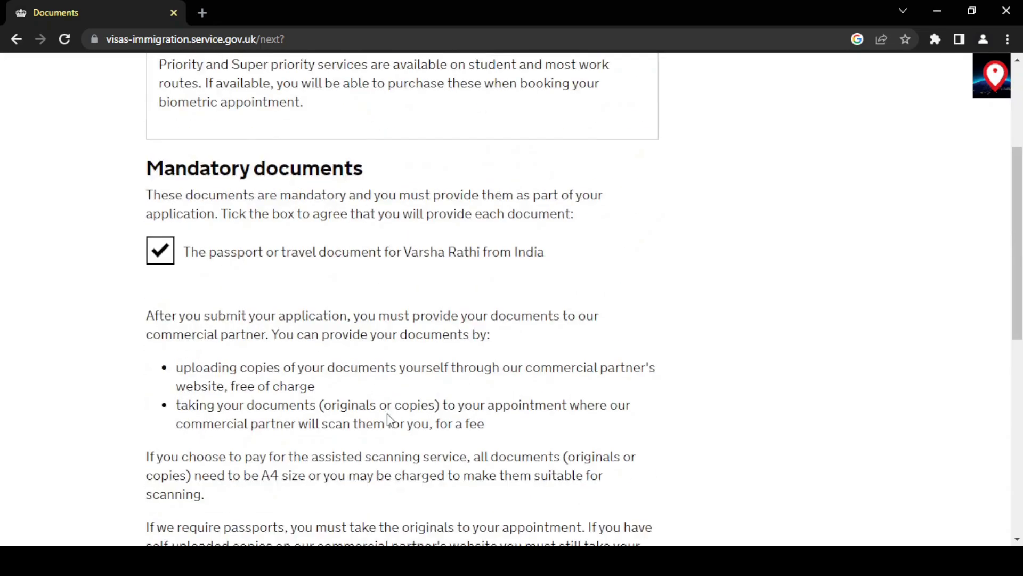
scroll(389, 421, "up", 4)
scroll(389, 421, "down", 8)
left_click(229, 532)
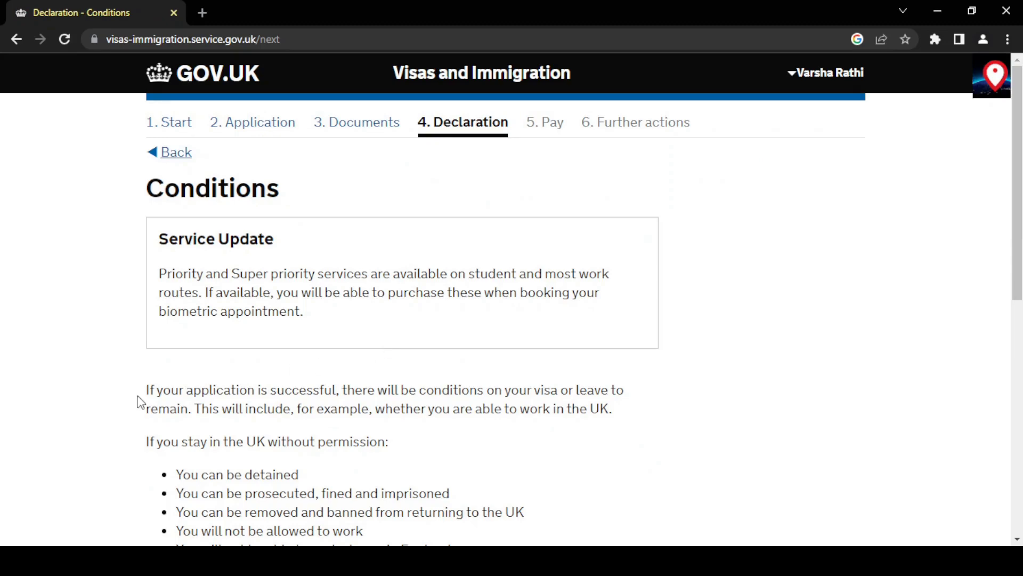
Tick 'I confirm that I understand and accept these conditions' on the Conditions page.
scroll(138, 396, "down", 5)
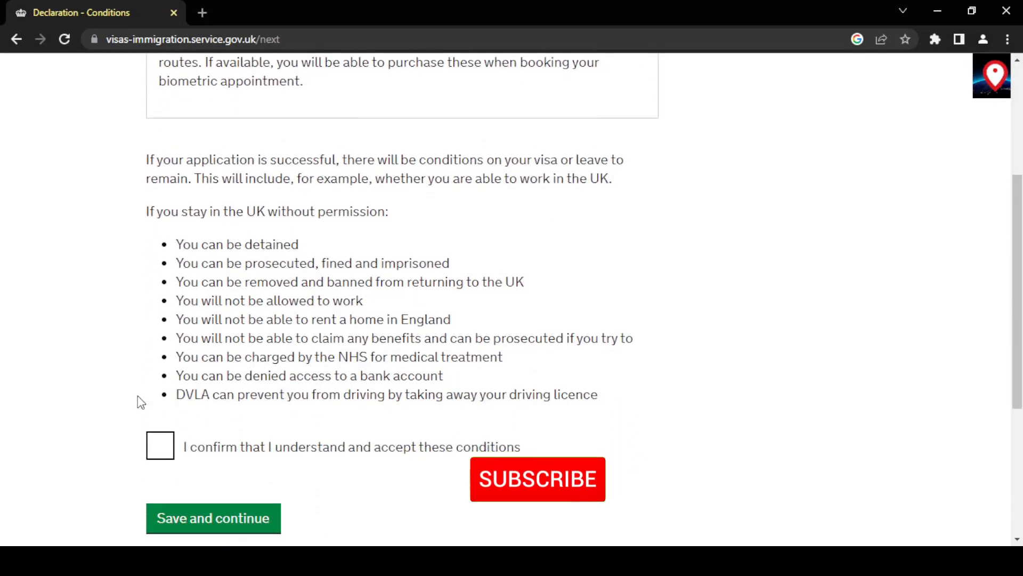
left_click(163, 452)
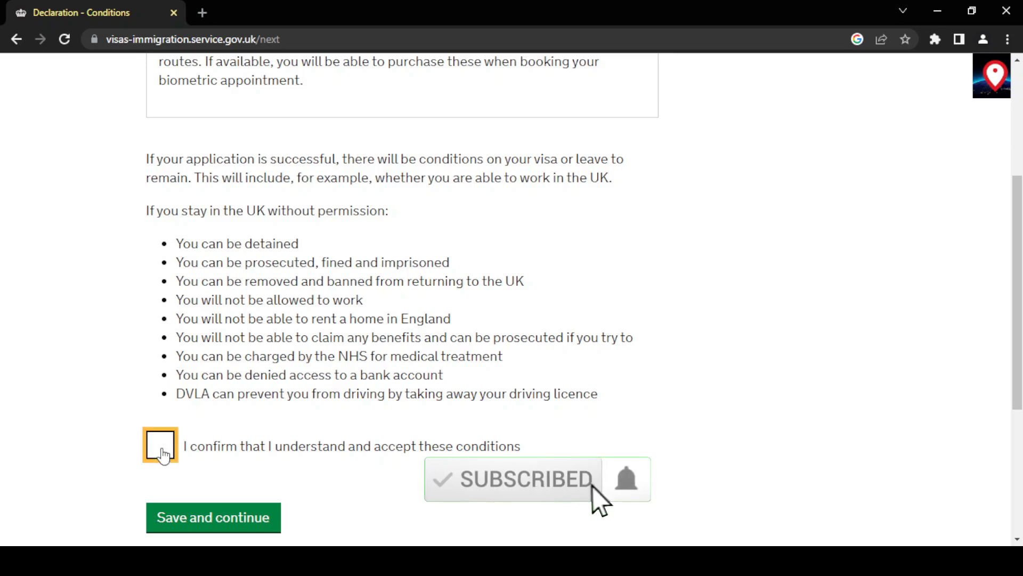
scroll(83, 463, "up", 4)
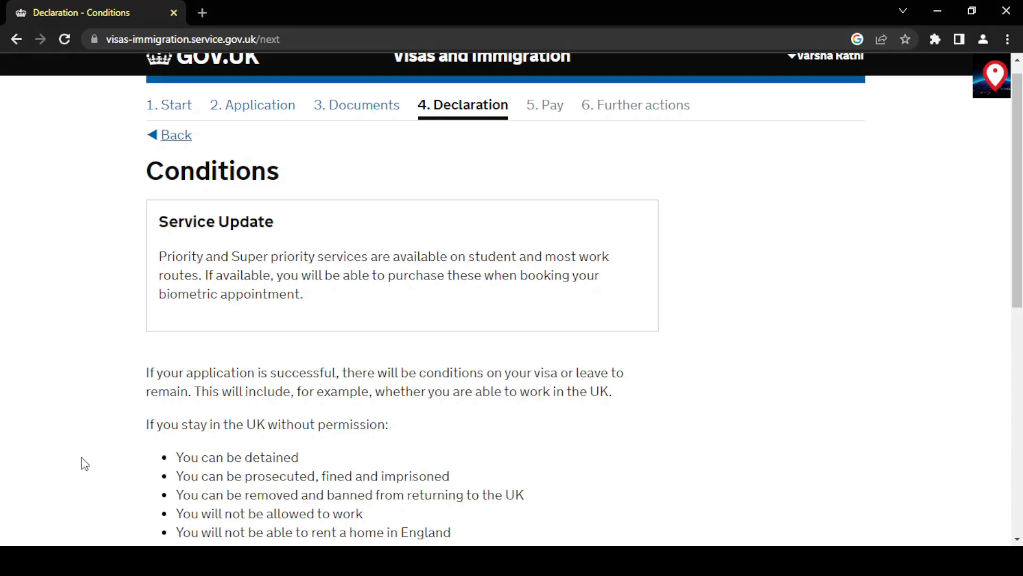
scroll(83, 464, "up", 1)
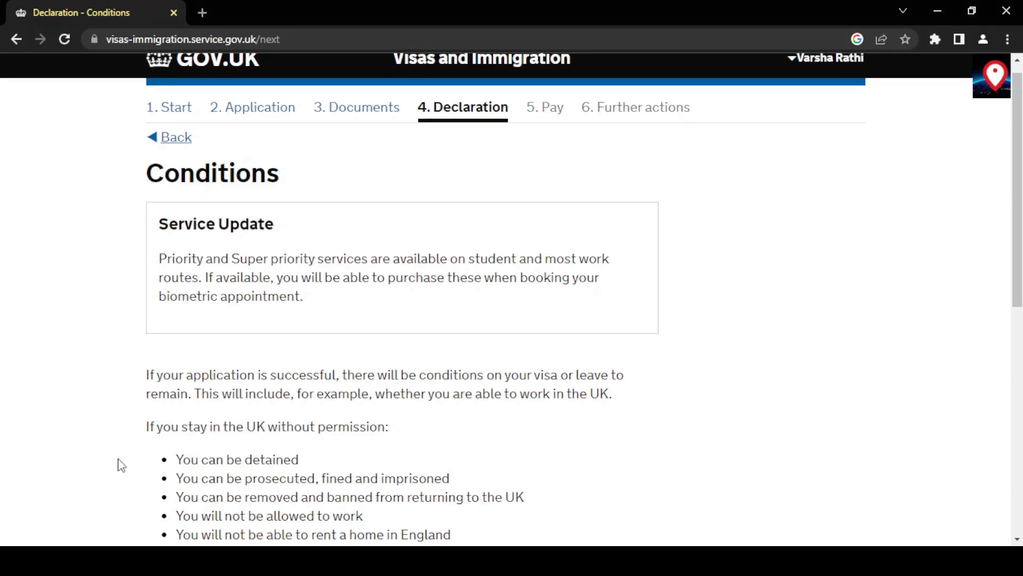